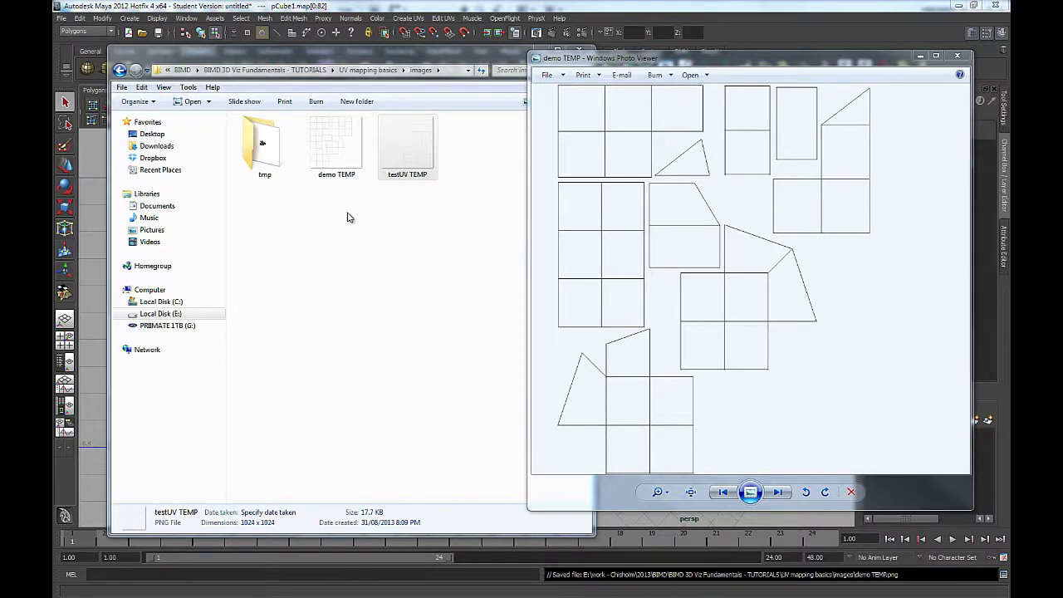
Step: Close the image preview, switch to Photoshop, and open the demo TEMP image from the images folder there
click(956, 56)
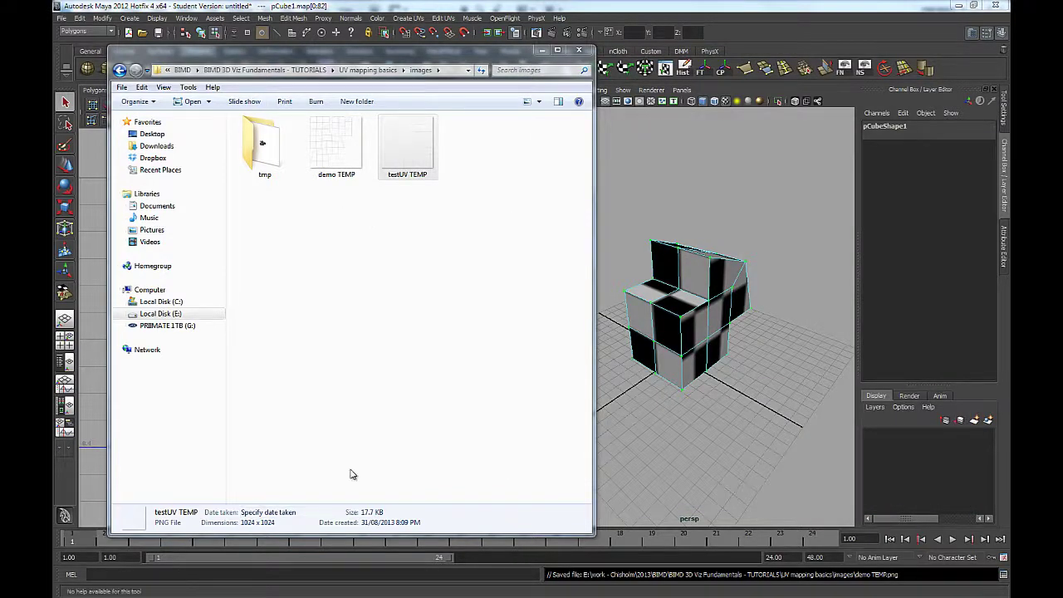
mouse_move(432, 595)
click(804, 572)
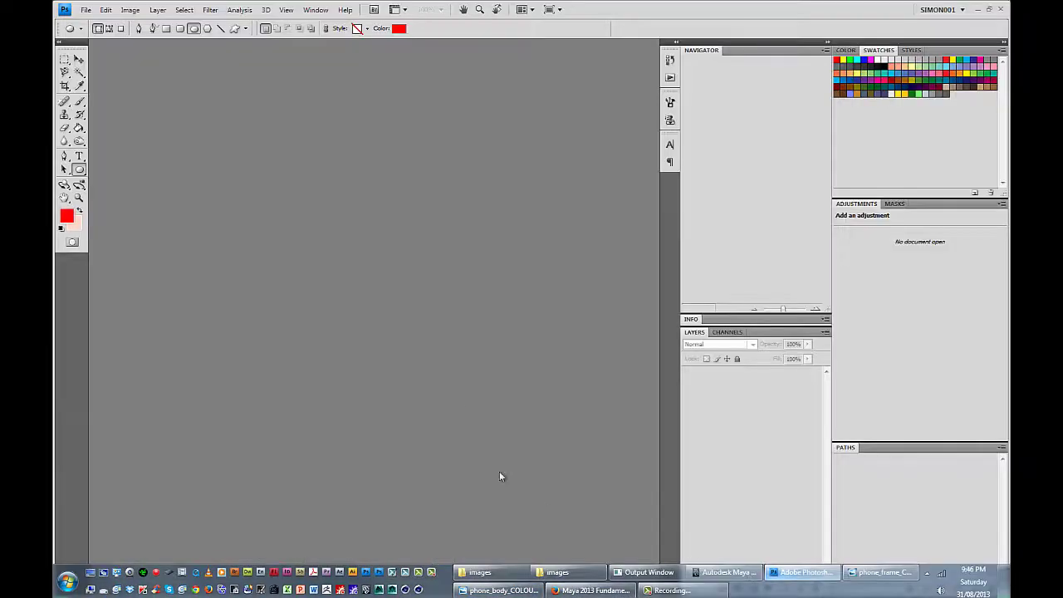
key(alt+Tab)
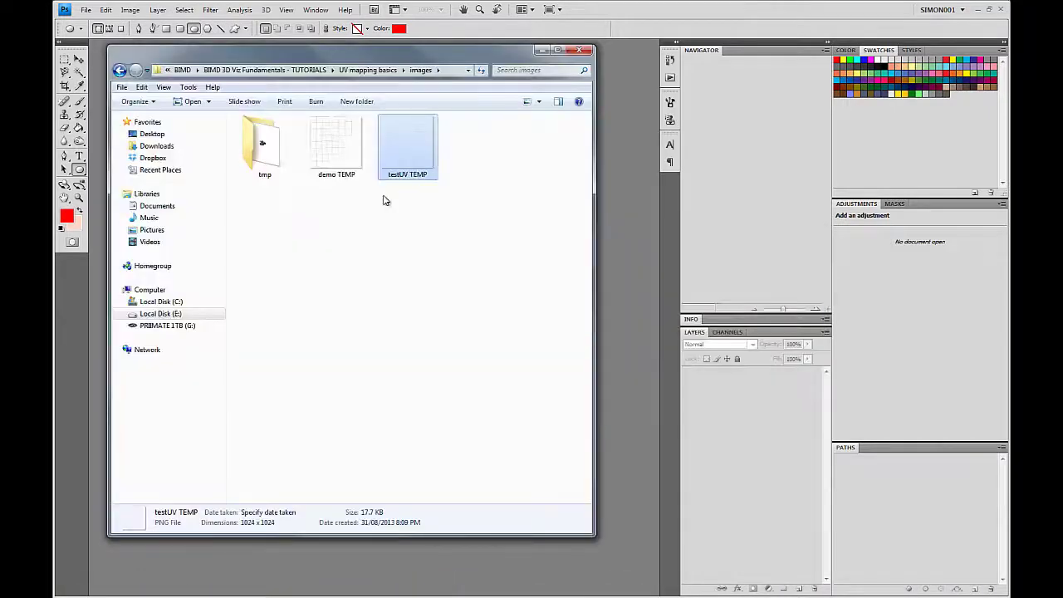
drag(443, 62, 801, 95)
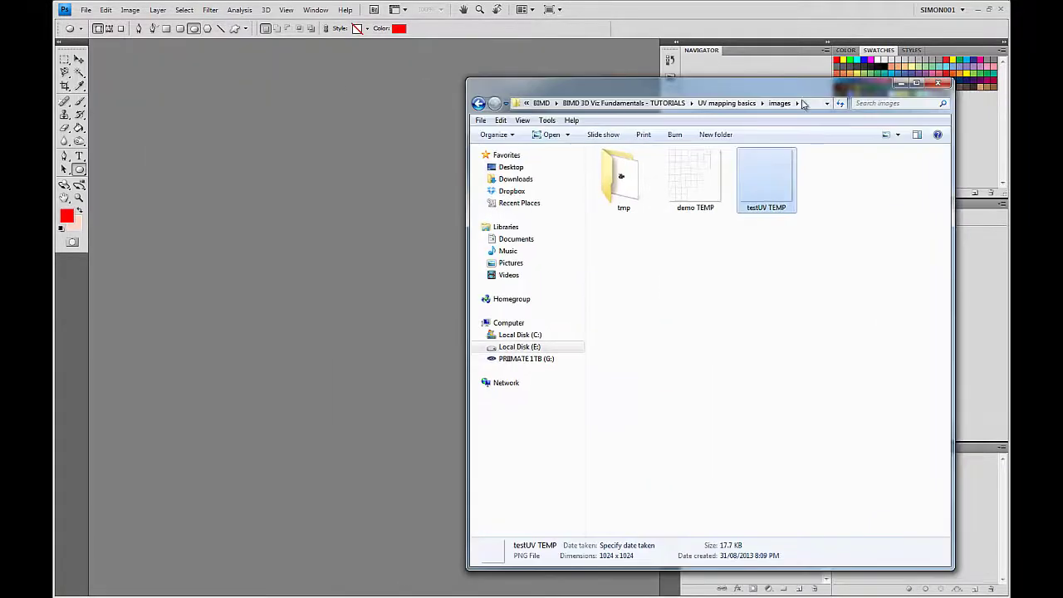
click(704, 185)
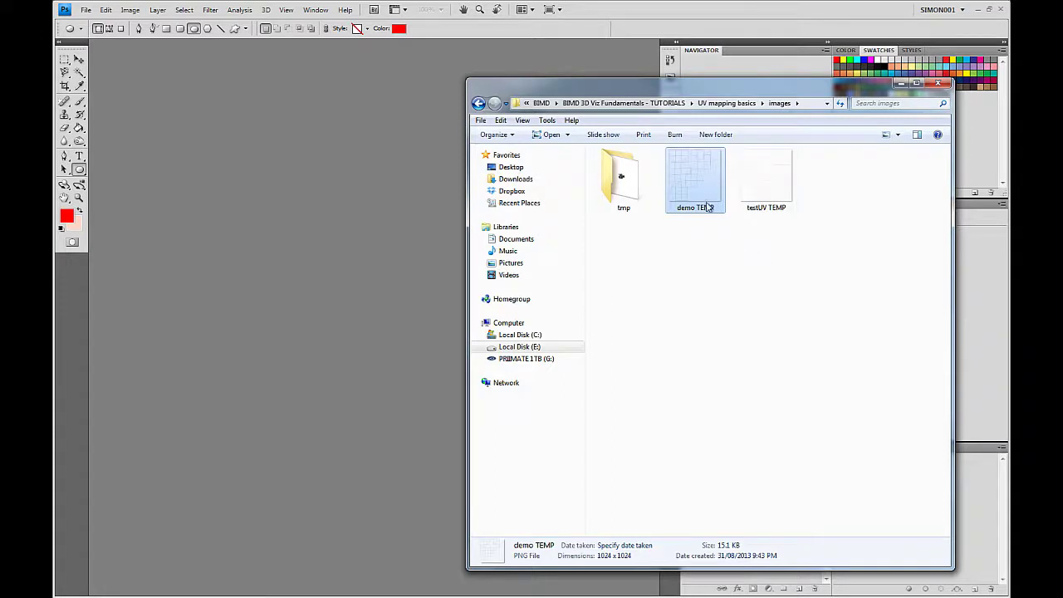
drag(708, 175, 440, 315)
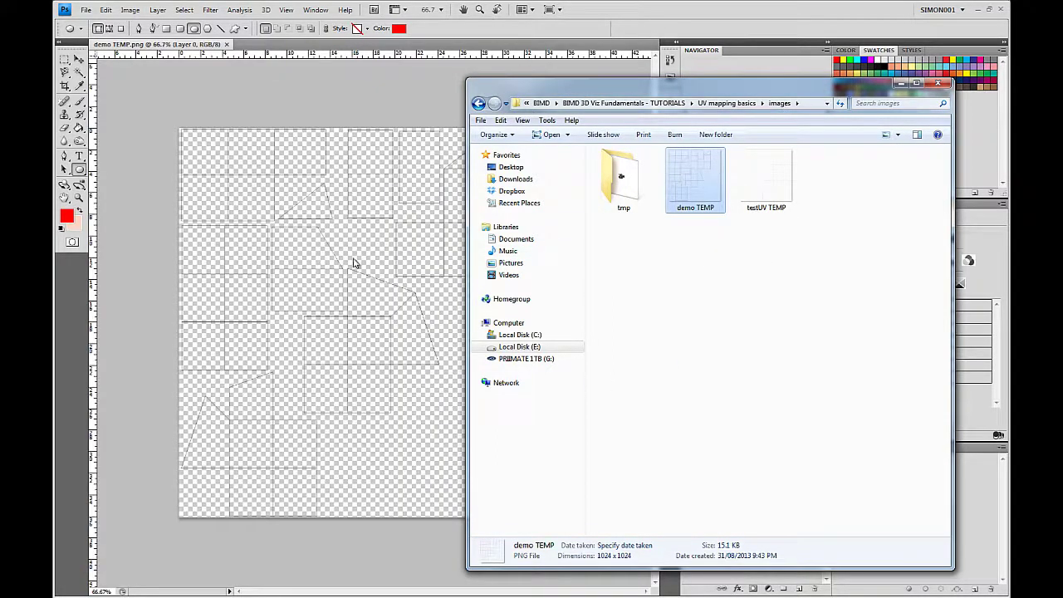
click(935, 86)
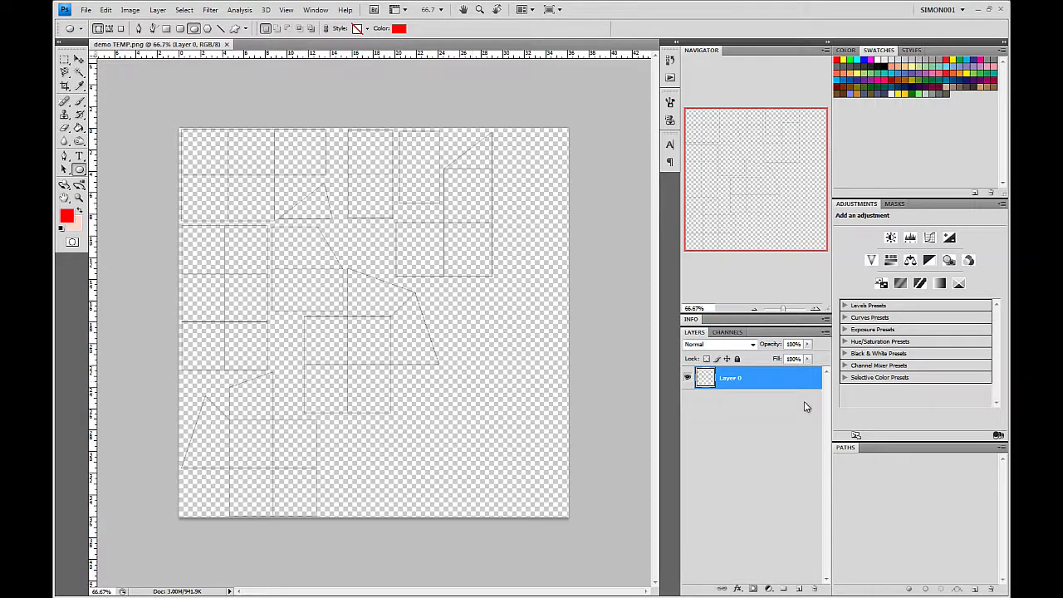
Step: Rename Layer 0 to "ol" and add a new empty layer beneath it
click(730, 333)
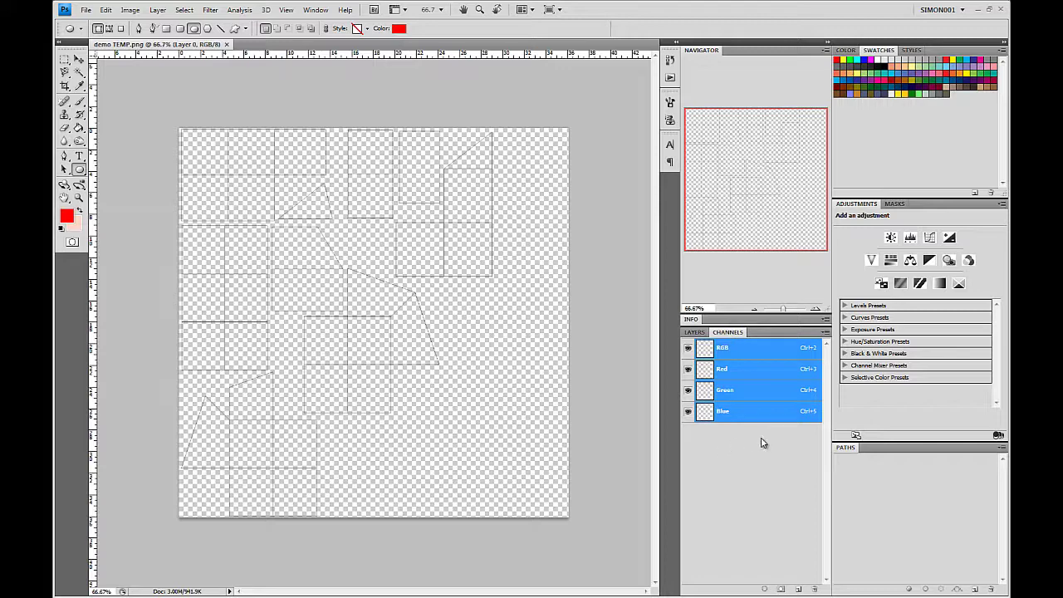
click(696, 333)
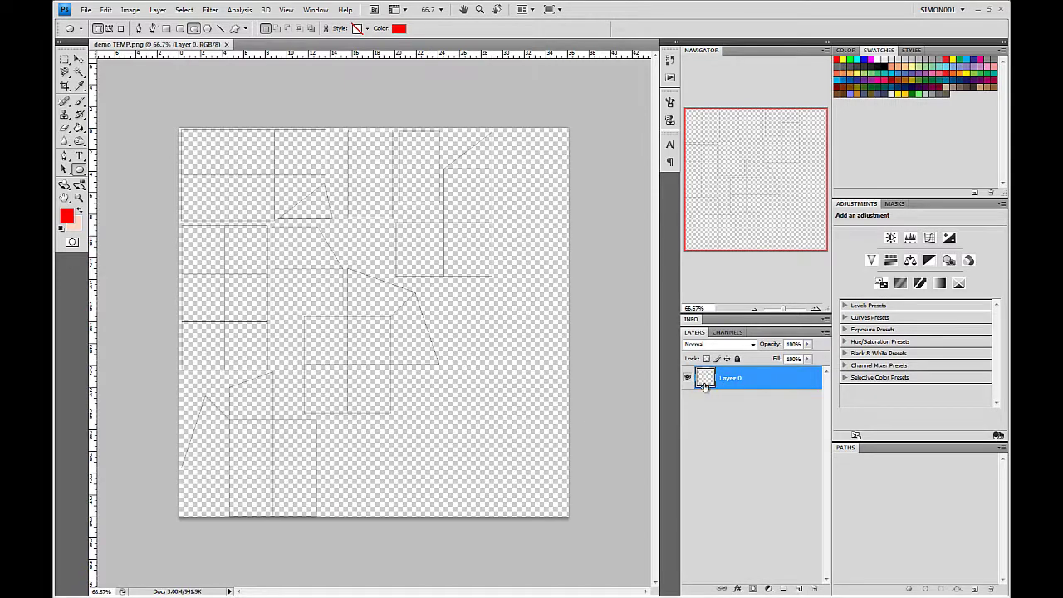
double_click(730, 379)
text(T)
key(Return)
click(799, 588)
drag(775, 389, 775, 420)
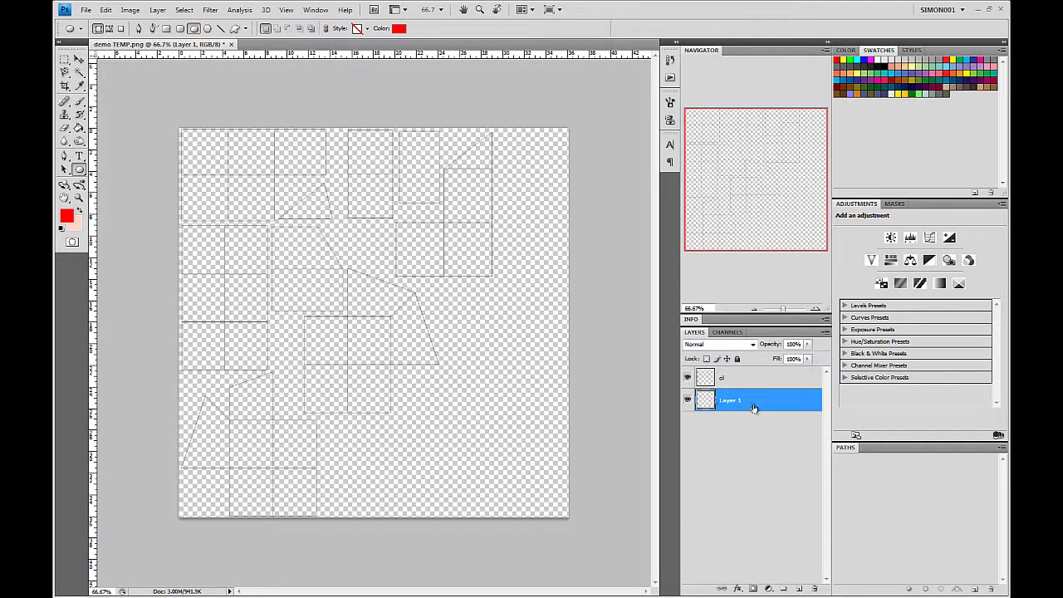
Step: Lock only the position of the ol layer and test the lock by trying to move it with the Move tool
click(732, 381)
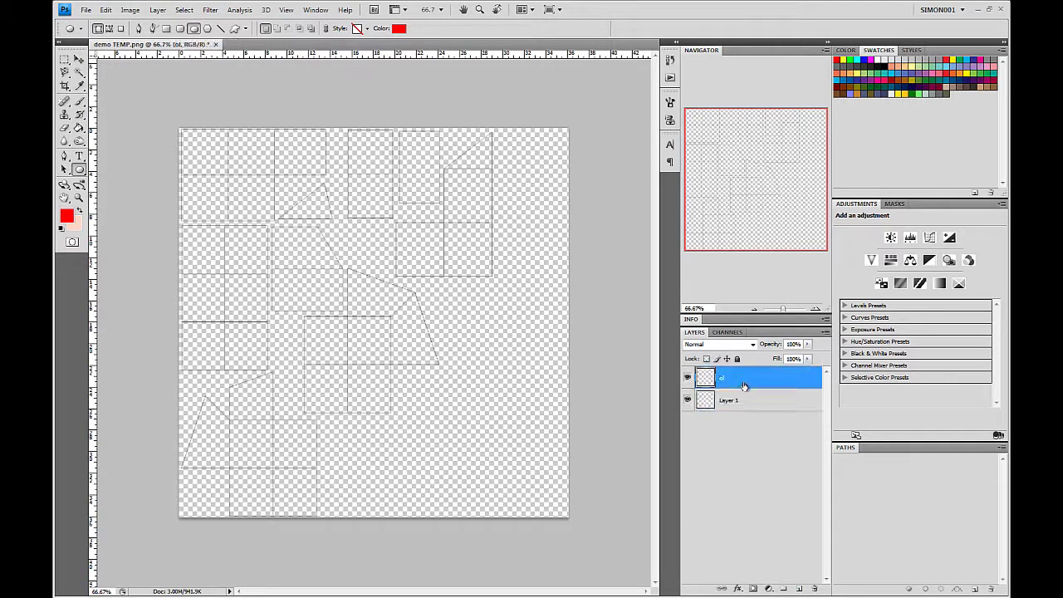
click(736, 359)
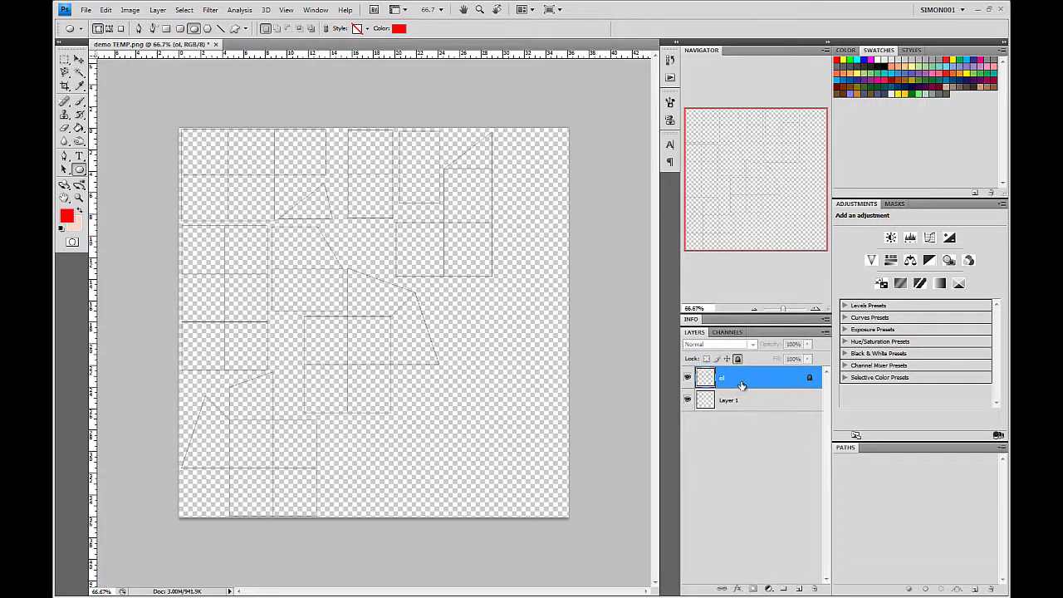
click(737, 359)
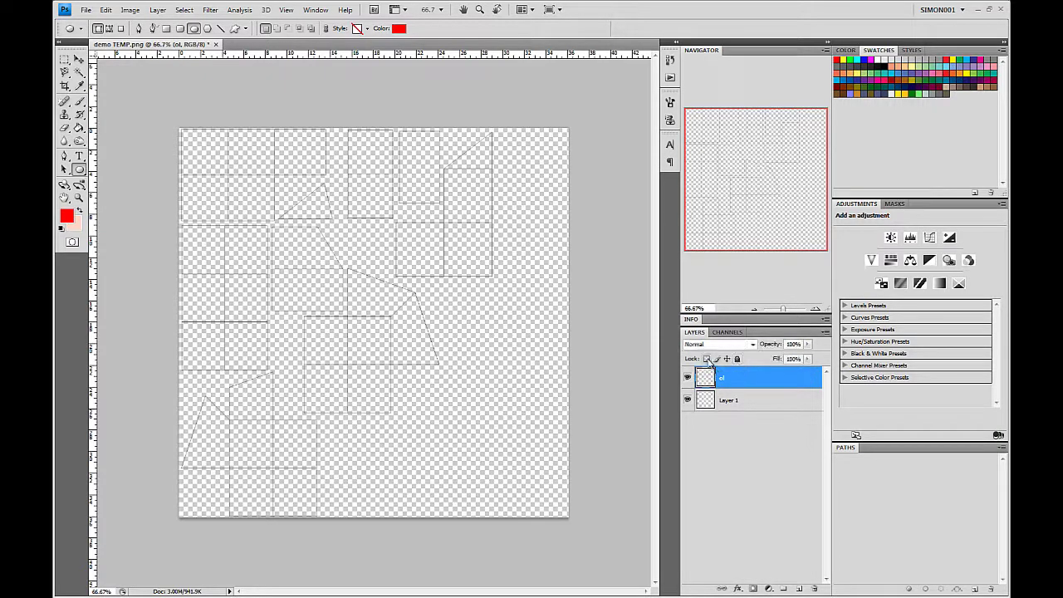
click(706, 359)
click(705, 359)
click(726, 359)
click(78, 60)
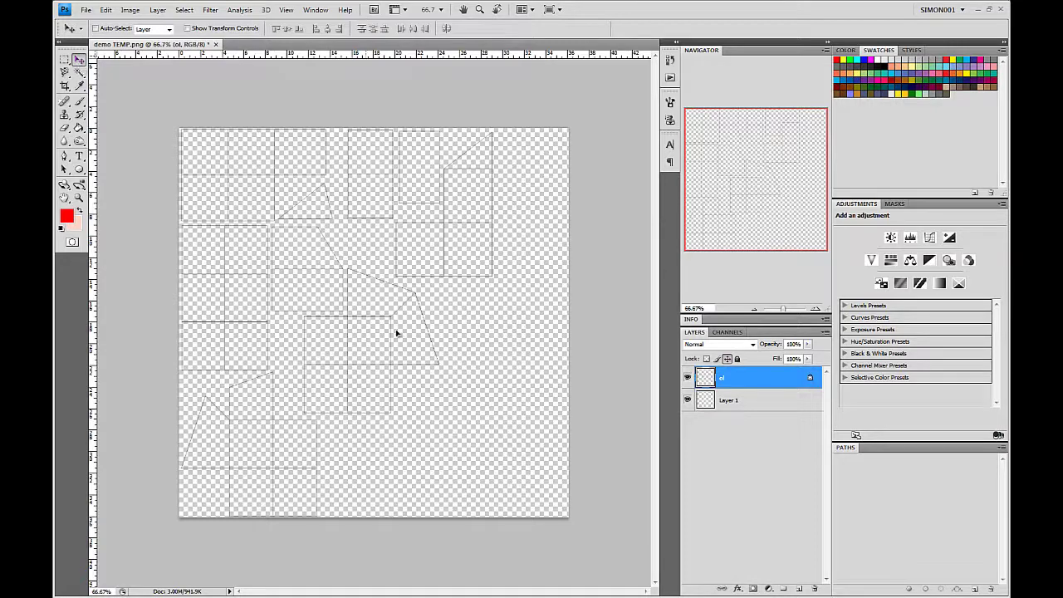
click(565, 124)
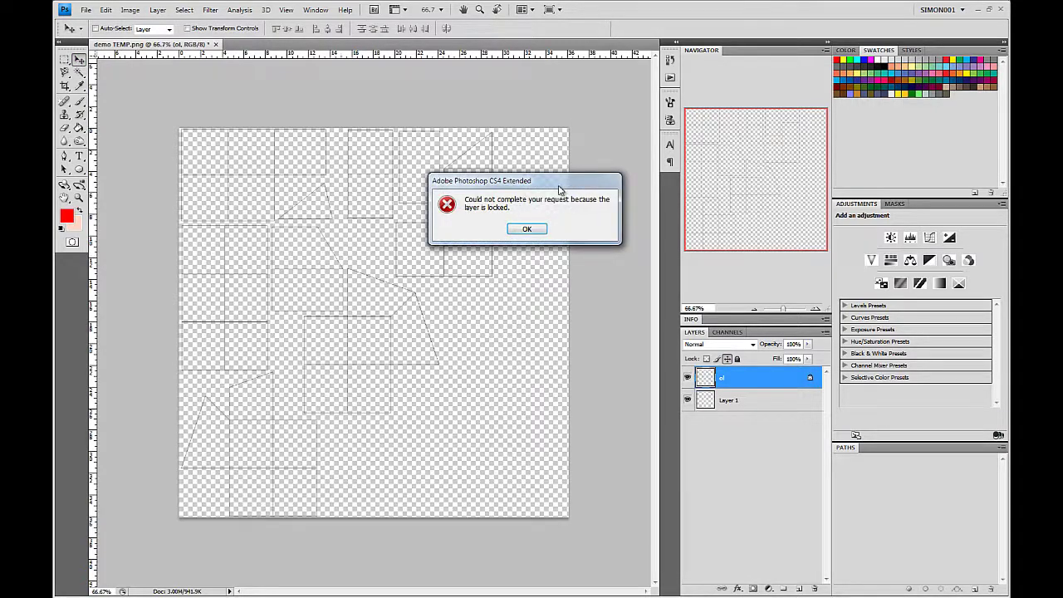
click(528, 230)
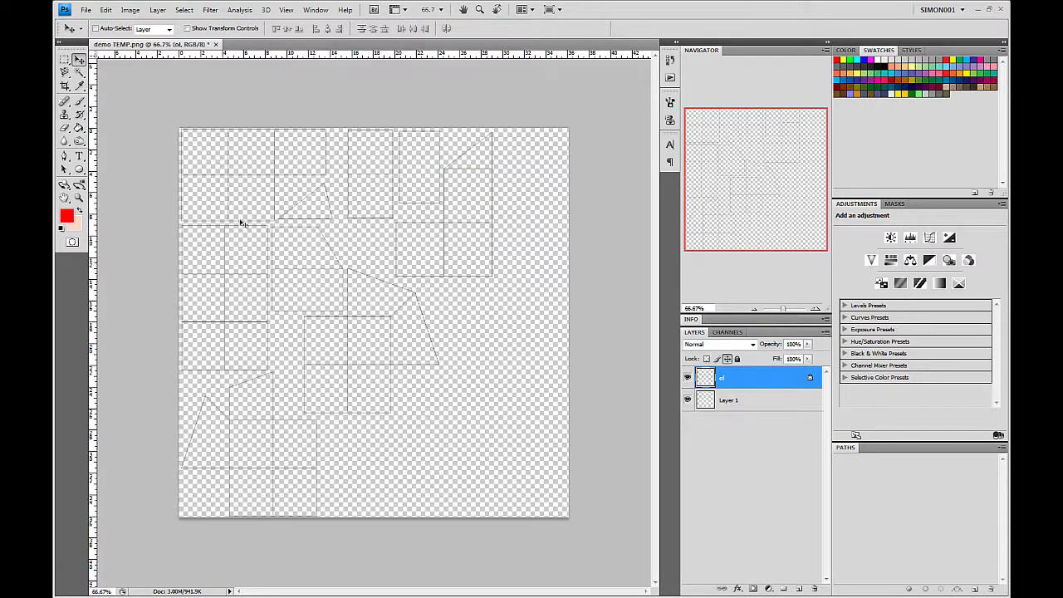
click(64, 60)
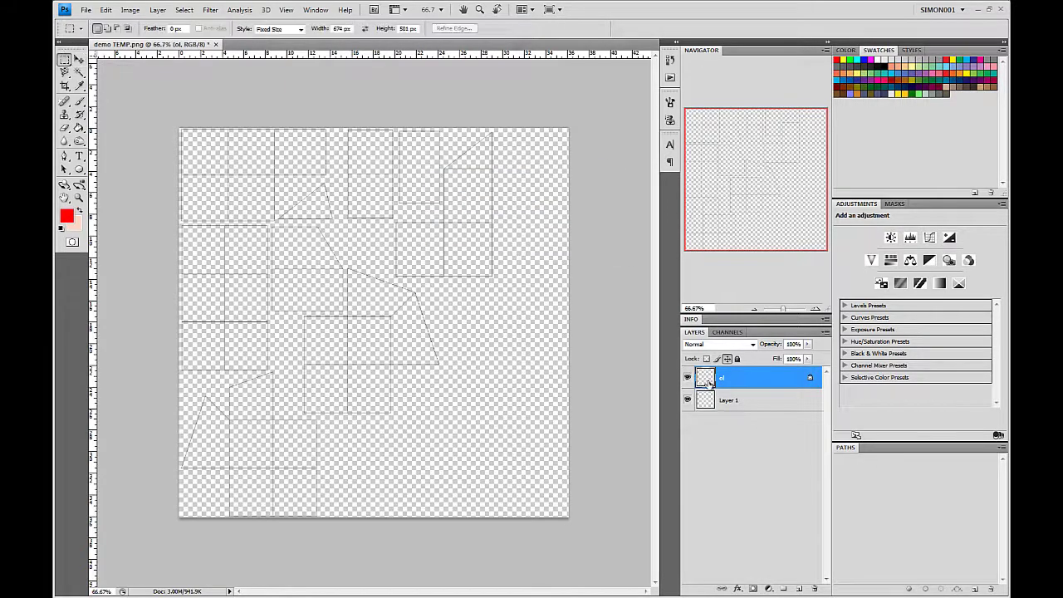
Step: Rename Layer 1 to "BG"
click(723, 405)
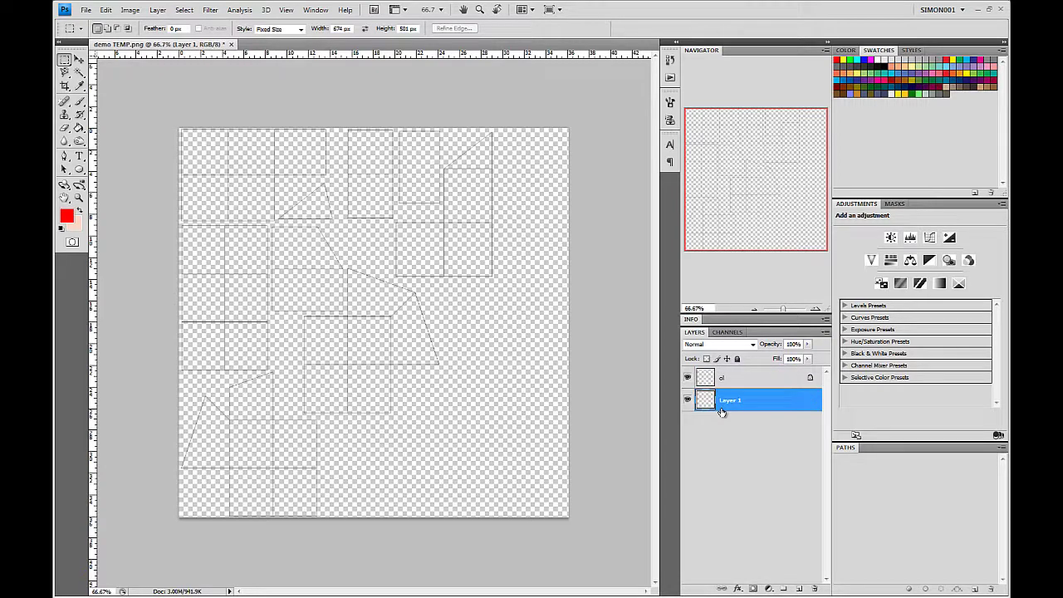
double_click(731, 405)
text(BG)
key(Return)
Step: Reset the colours to the defaults and fill the whole BG layer with black using the Paint Bucket
click(61, 227)
click(81, 212)
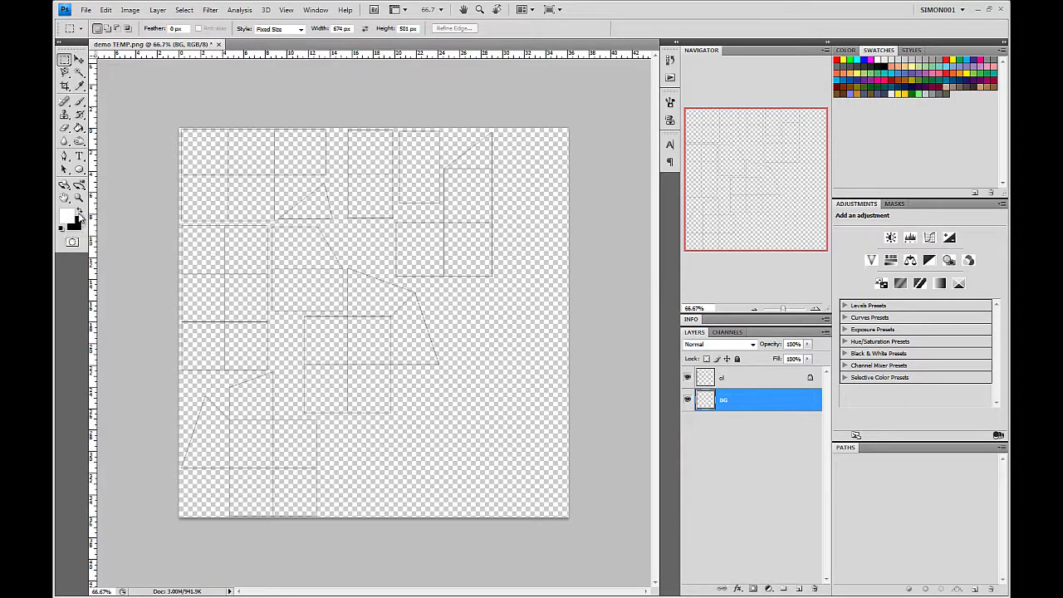
click(81, 213)
click(80, 129)
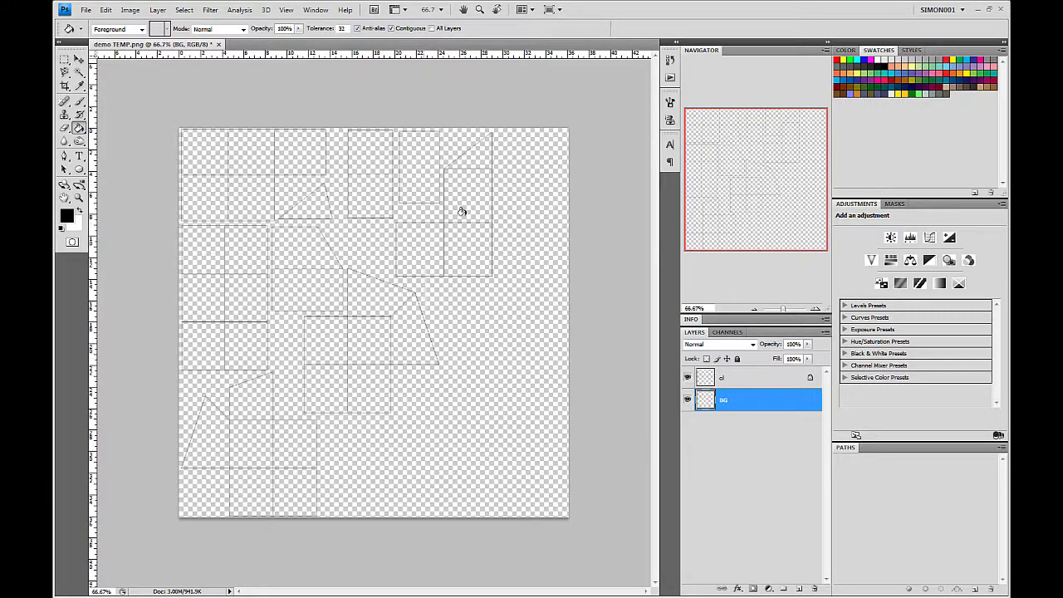
click(502, 384)
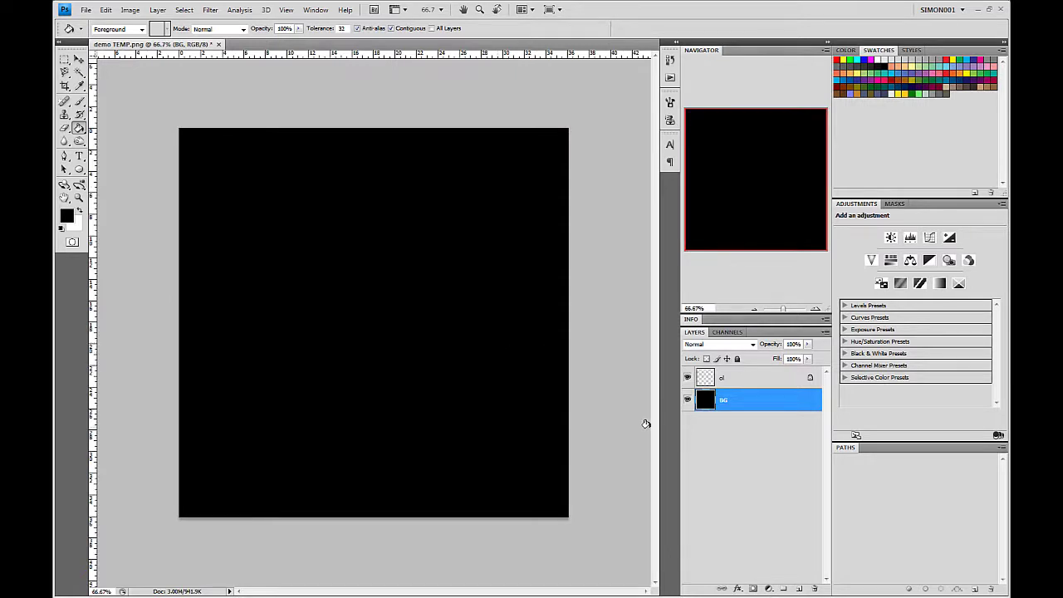
Step: Invert the colours of the ol layer so the UV outlines turn white
click(774, 379)
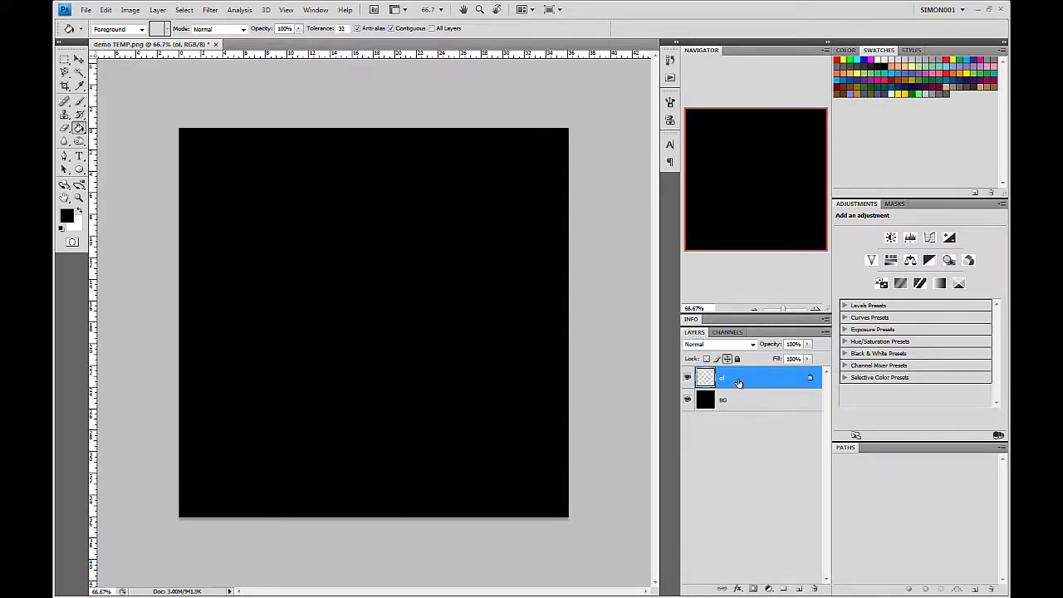
click(138, 11)
mouse_move(206, 41)
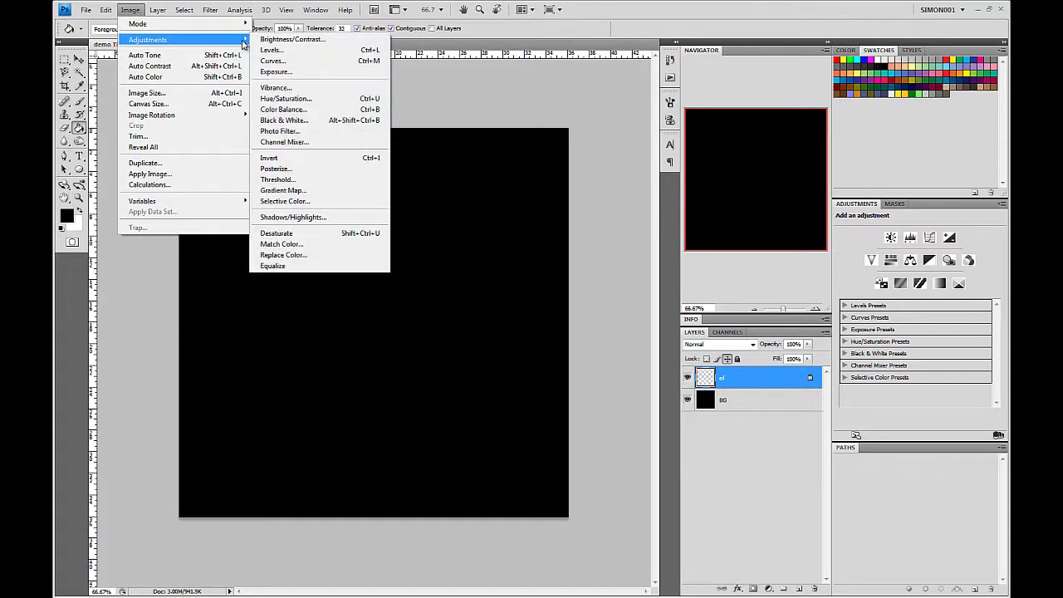
click(280, 157)
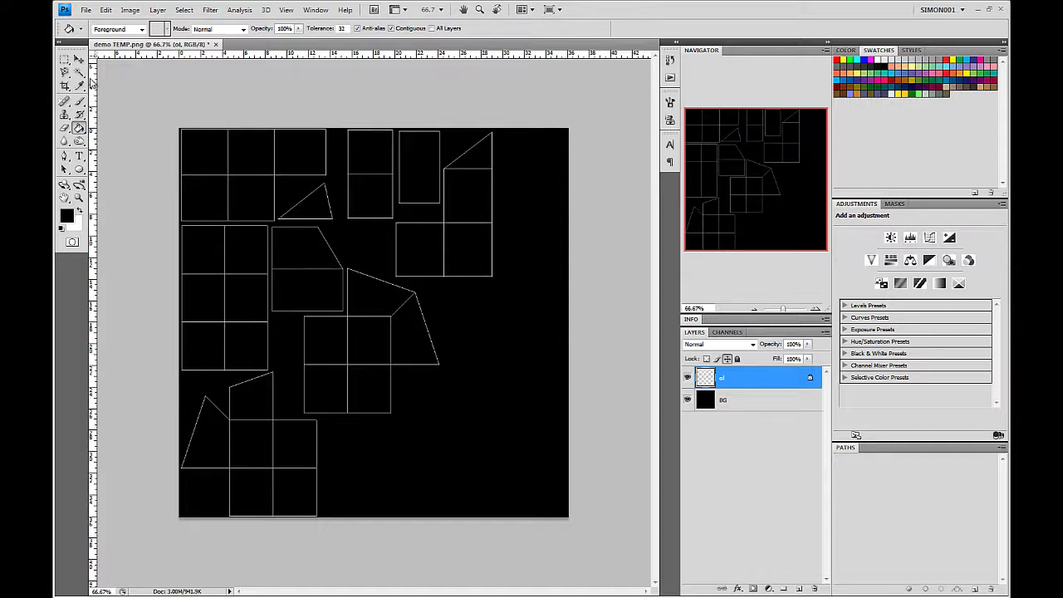
click(66, 61)
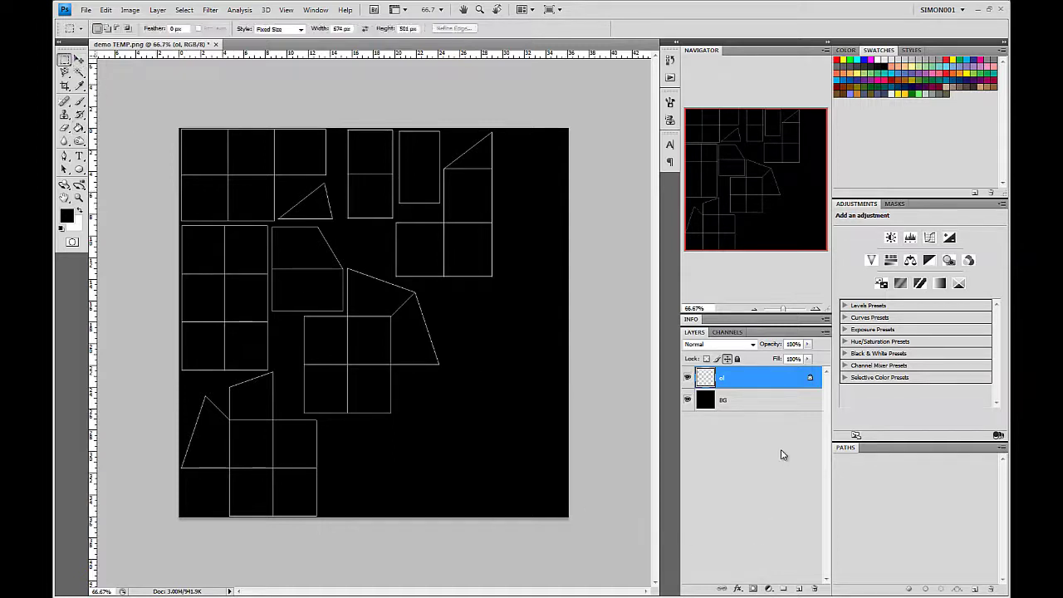
Step: Make the BG layer the active layer, keeping its name
click(779, 454)
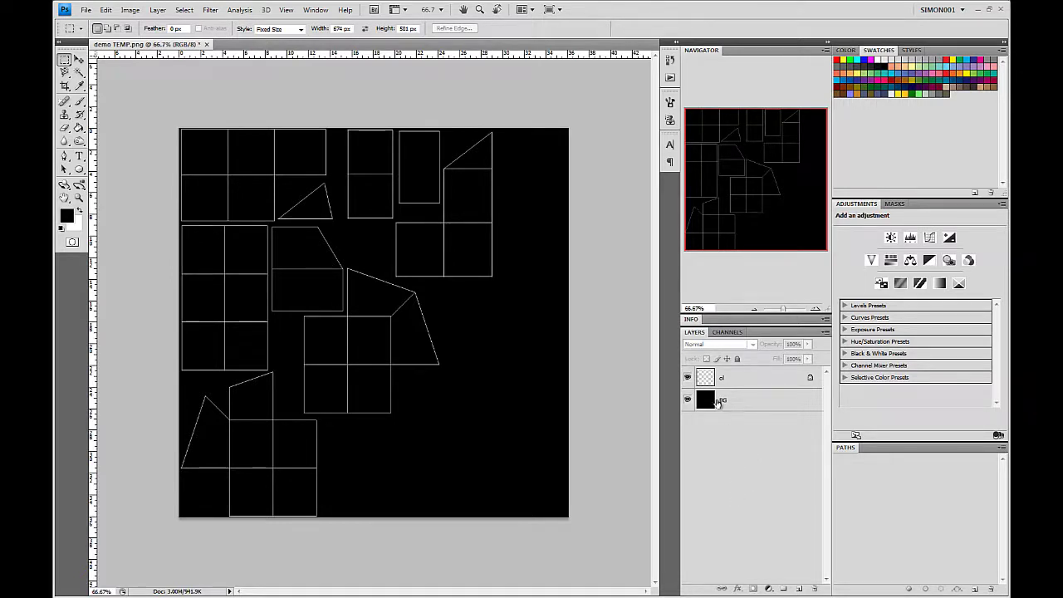
double_click(725, 400)
key(Return)
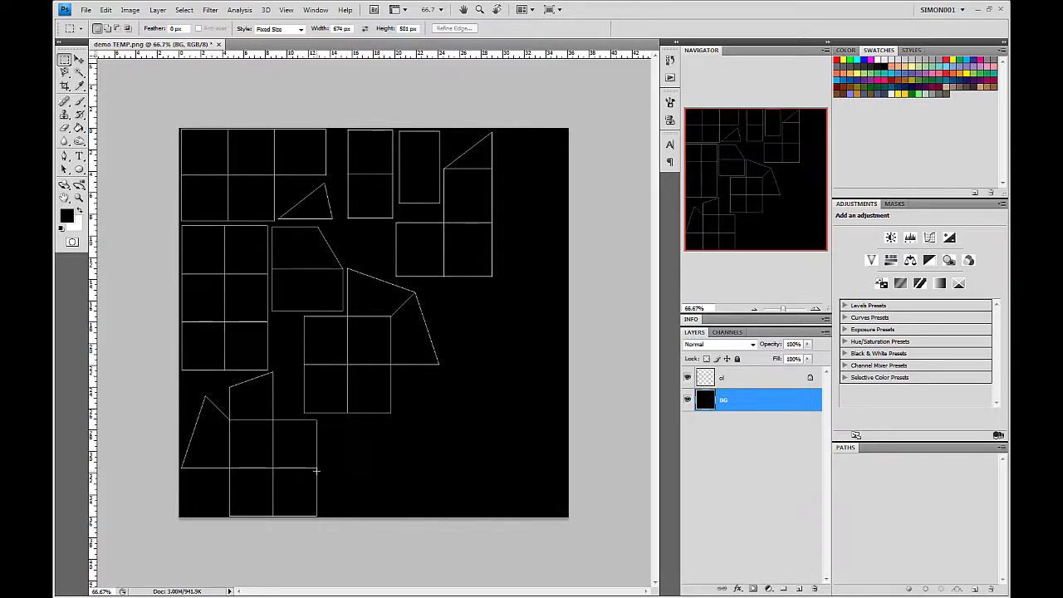
Step: Switch to the file explorer and open the Textures folder on the G: drive
mouse_move(407, 593)
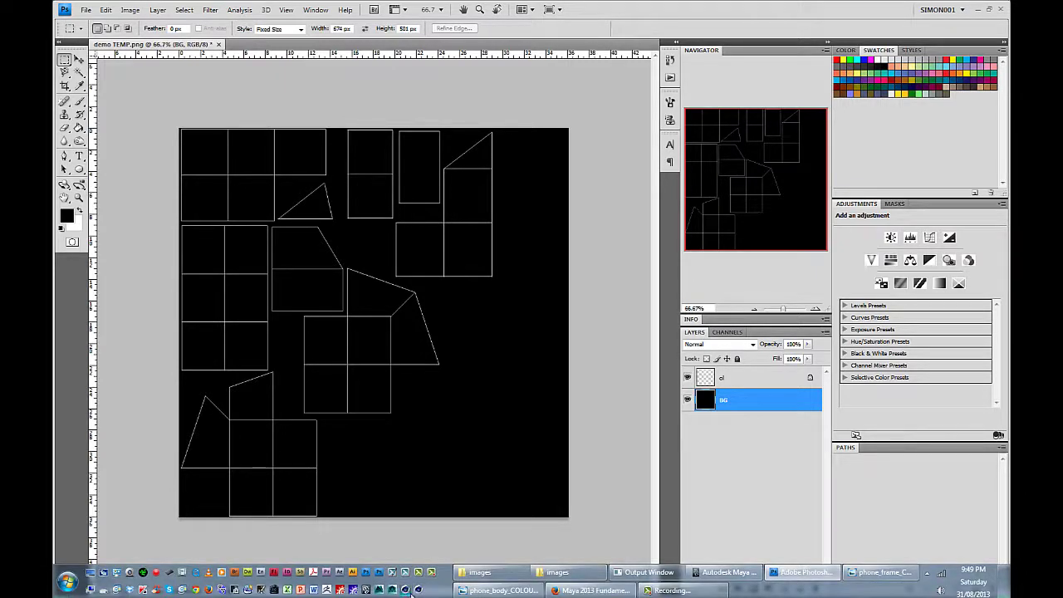
click(525, 573)
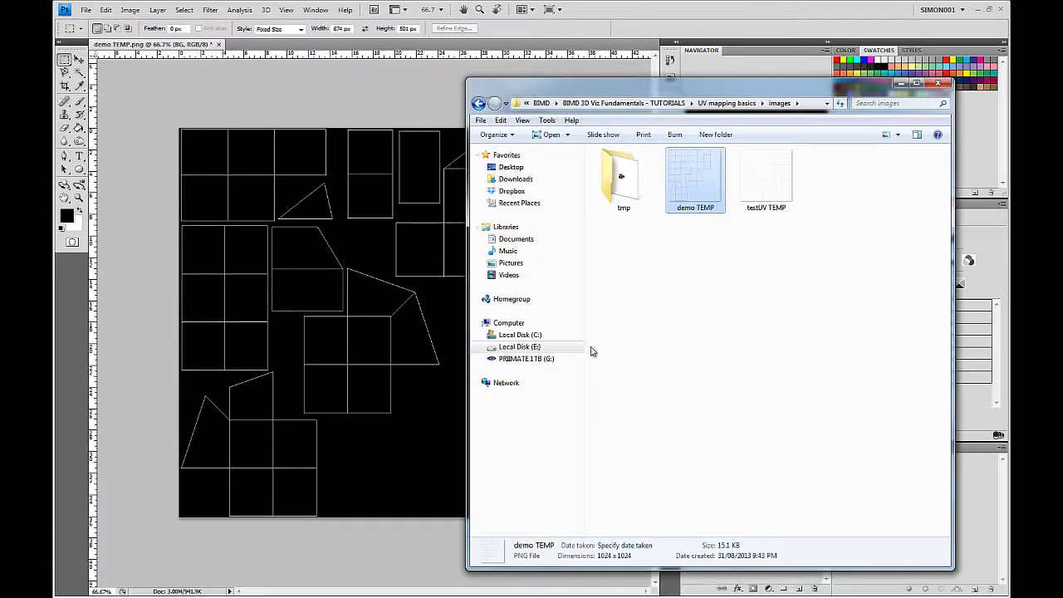
click(553, 358)
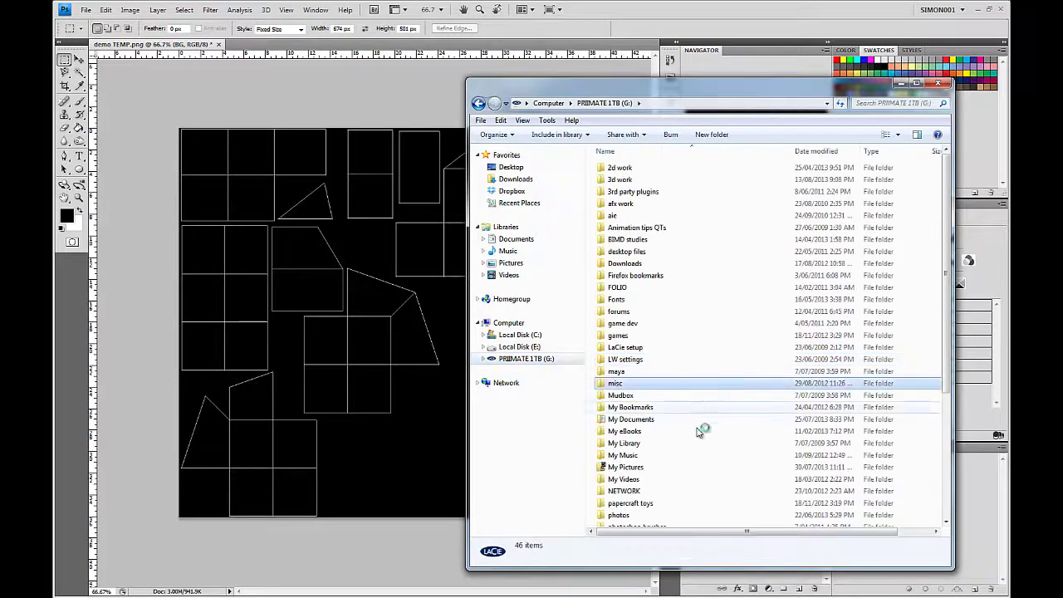
scroll(698, 430, down, 5)
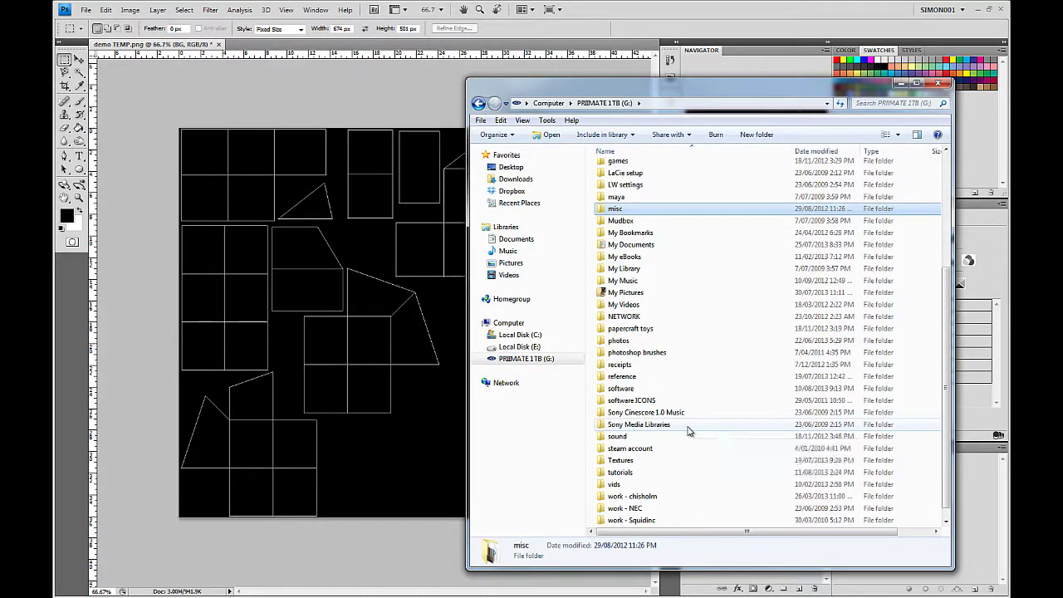
double_click(681, 460)
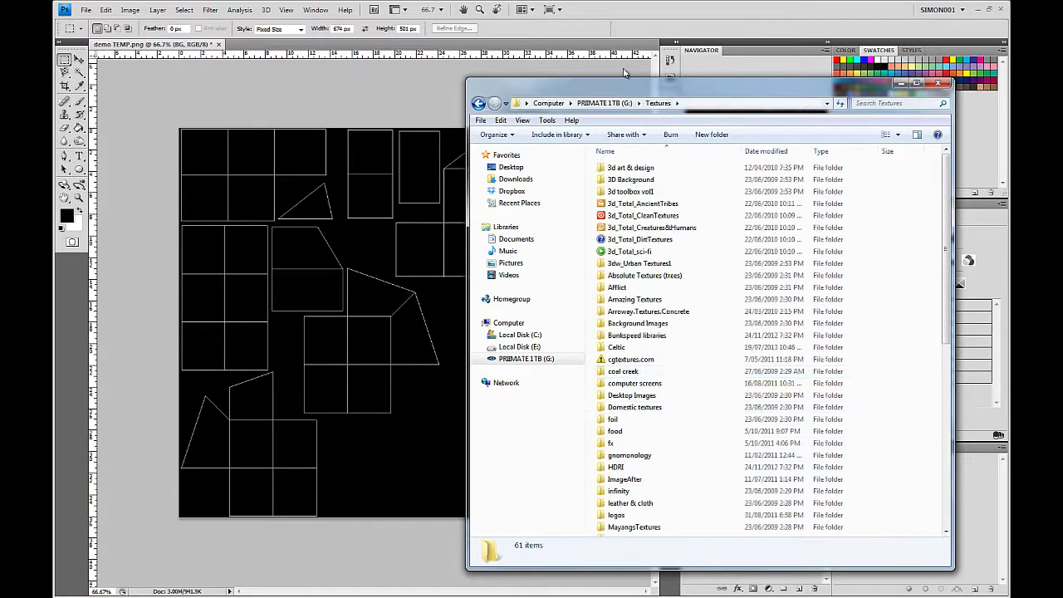
Step: Browse the Textures folder and open the creature_scales folder inside the maps folder of 3d_Total_Creatures&Humans
drag(638, 81, 639, 33)
scroll(714, 208, down, 5)
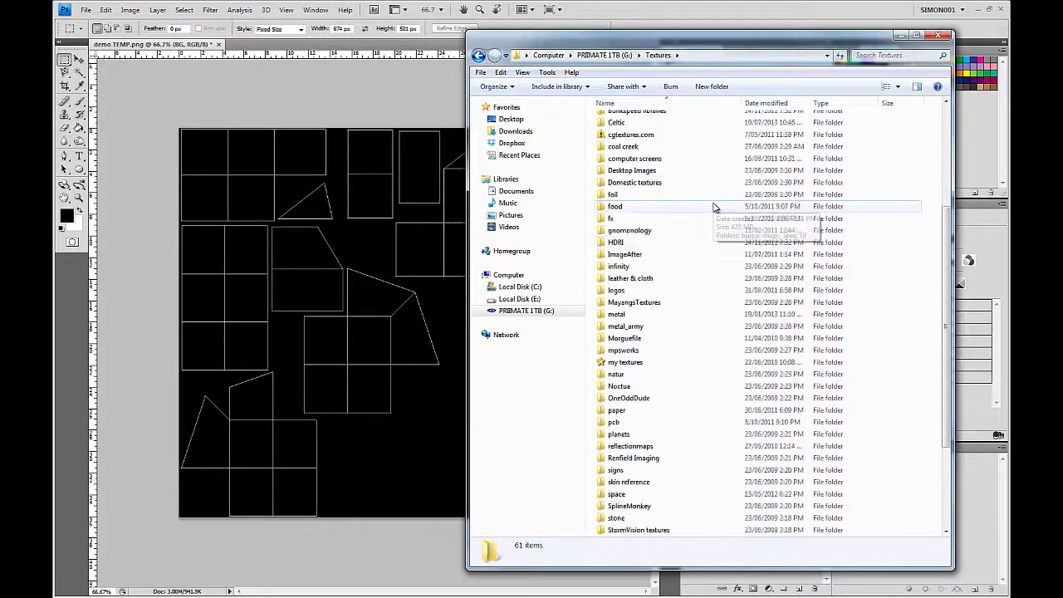
scroll(715, 208, down, 3)
scroll(705, 380, up, 7)
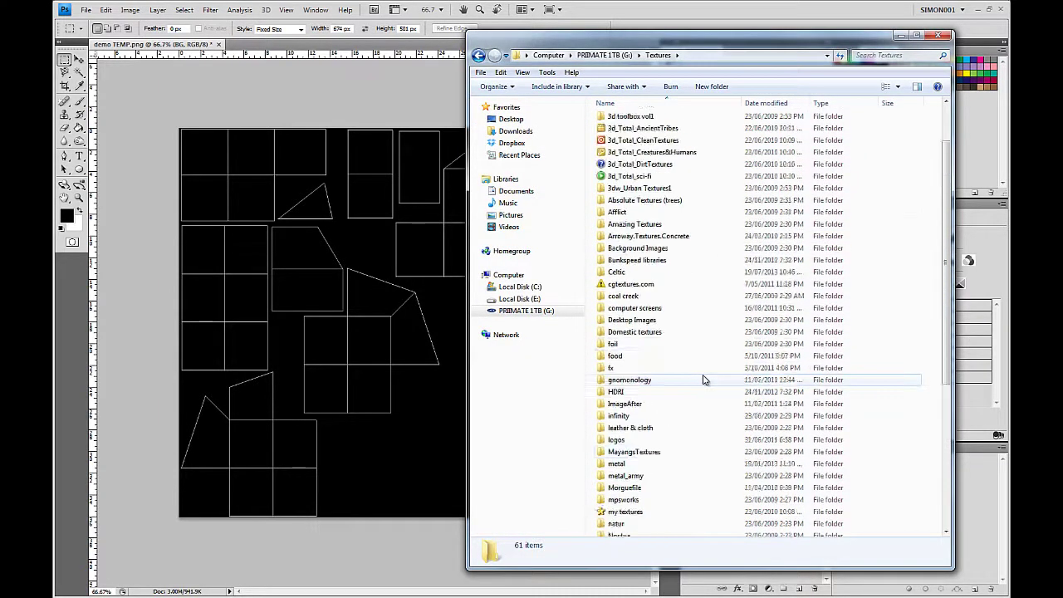
scroll(705, 379, up, 1)
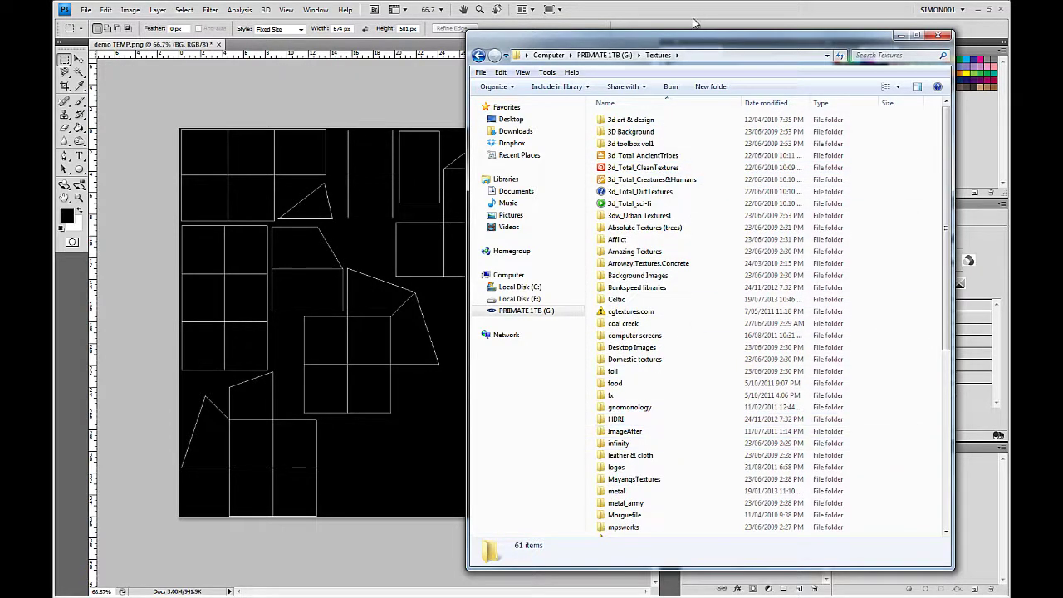
drag(689, 43, 722, 29)
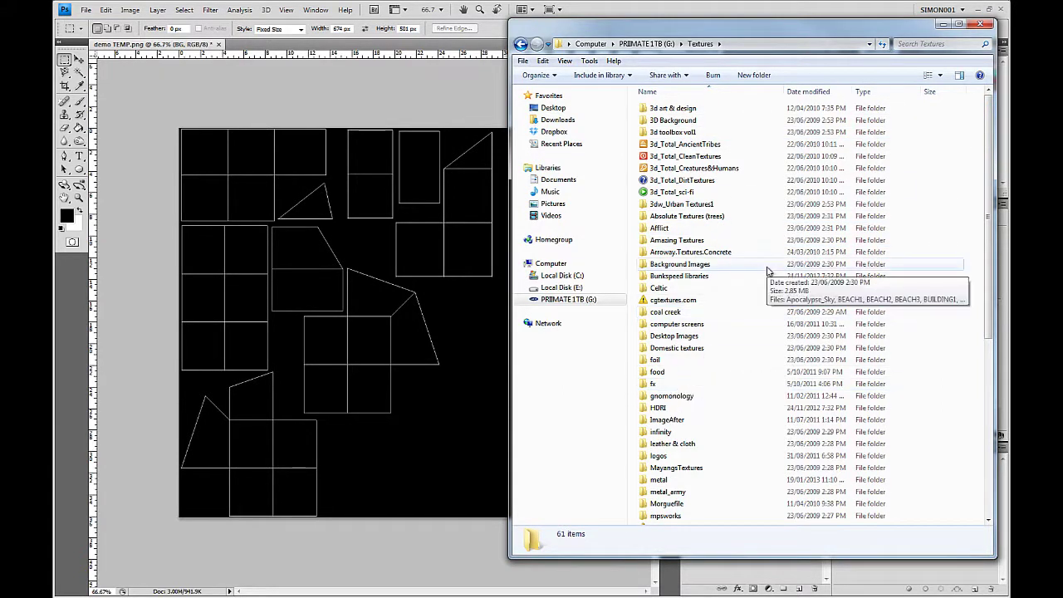
click(727, 169)
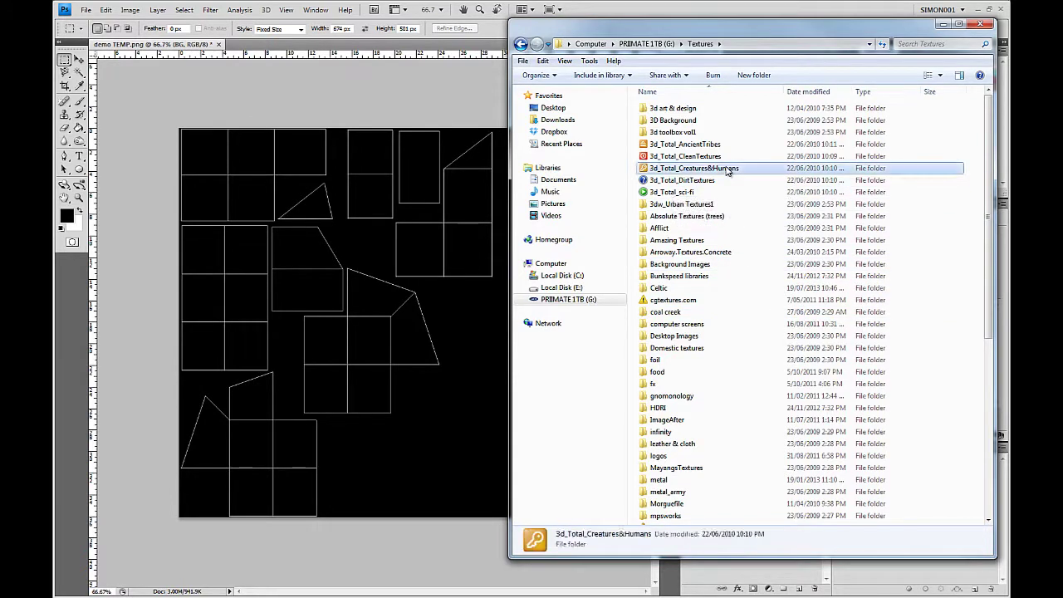
double_click(727, 169)
double_click(668, 123)
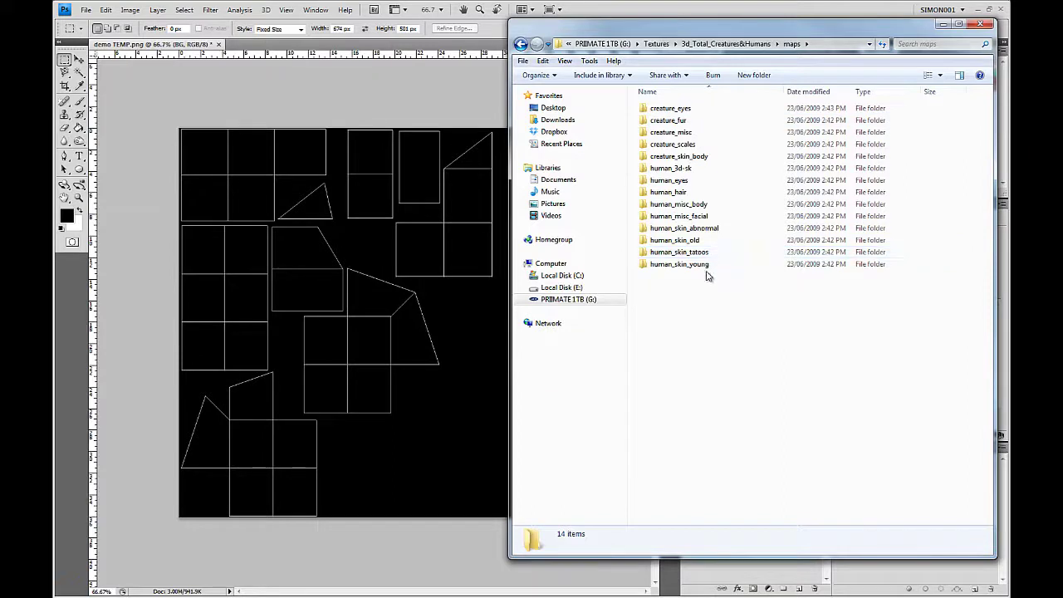
double_click(697, 145)
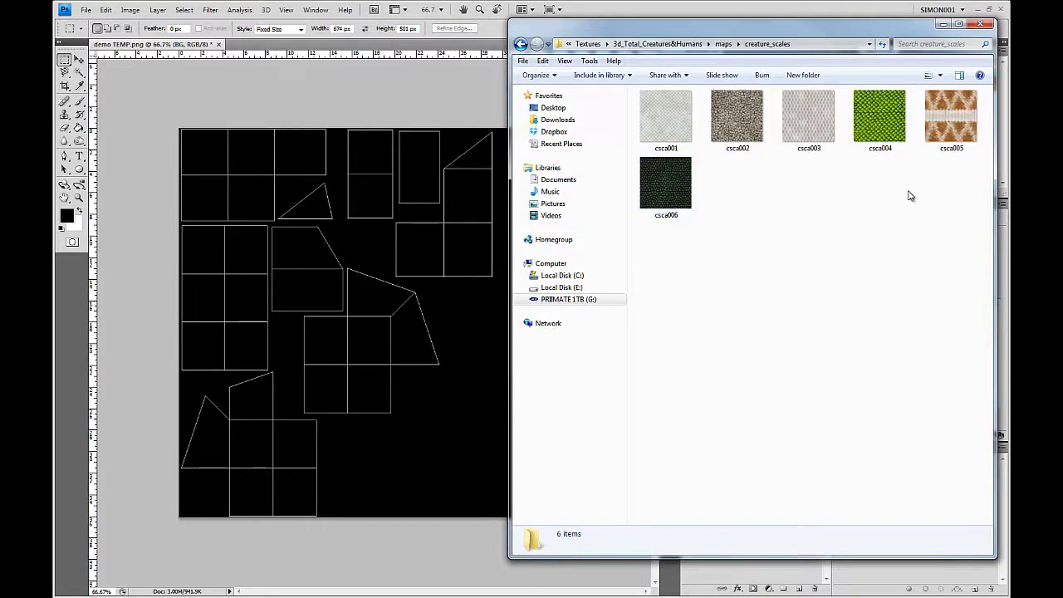
Step: Preview the green scales image csca004 at full size, close the preview, and open the image in Photoshop
double_click(882, 133)
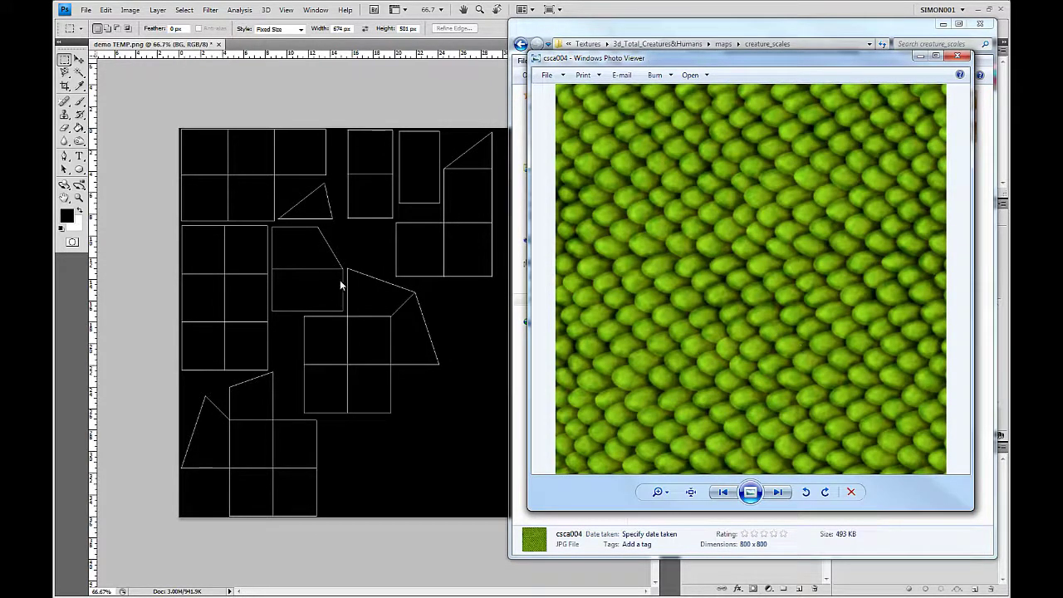
drag(794, 58, 652, 82)
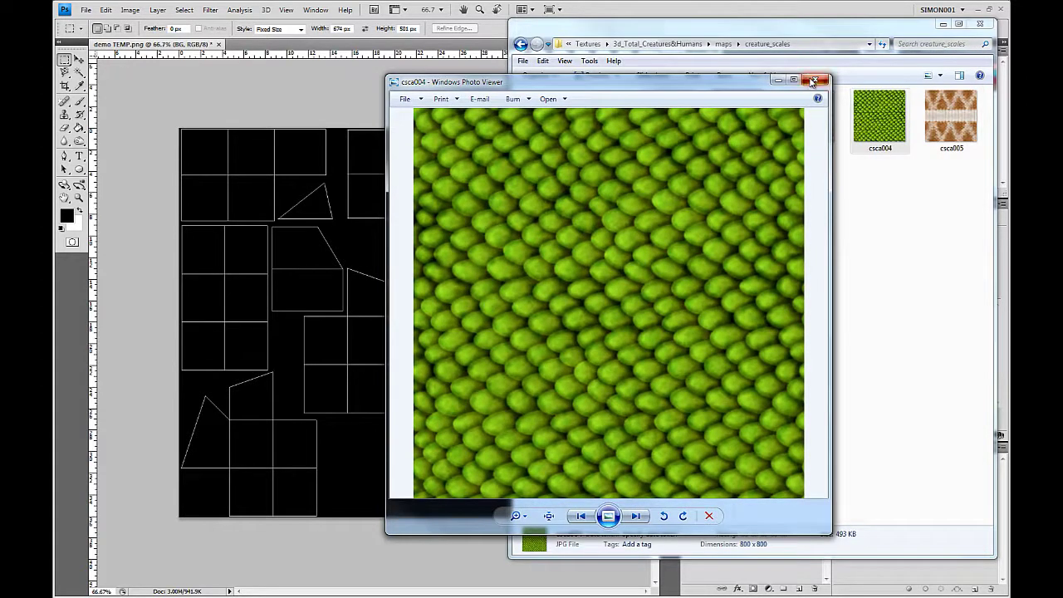
click(813, 81)
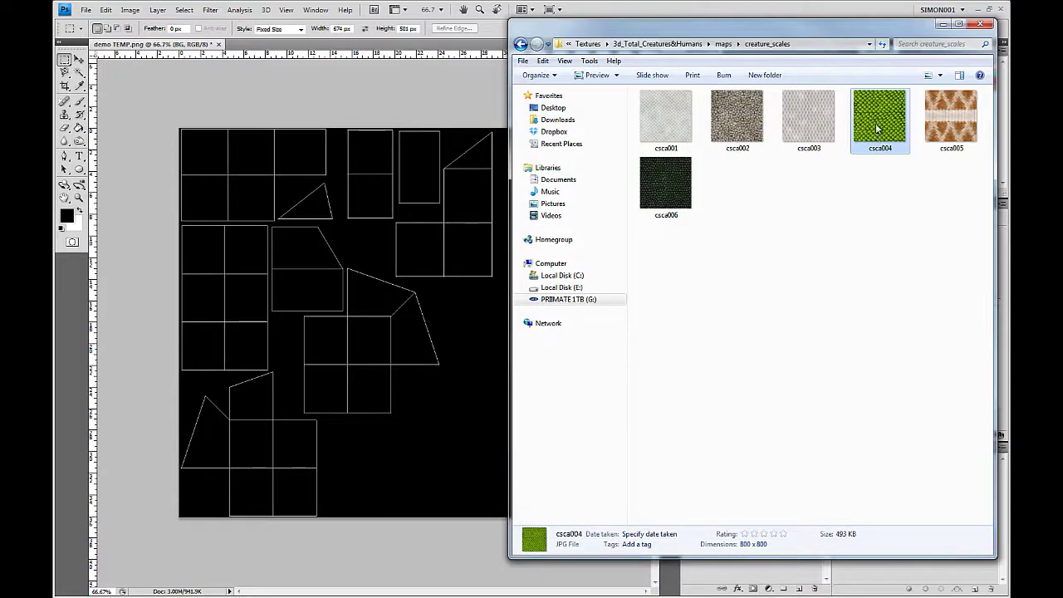
drag(880, 121, 273, 269)
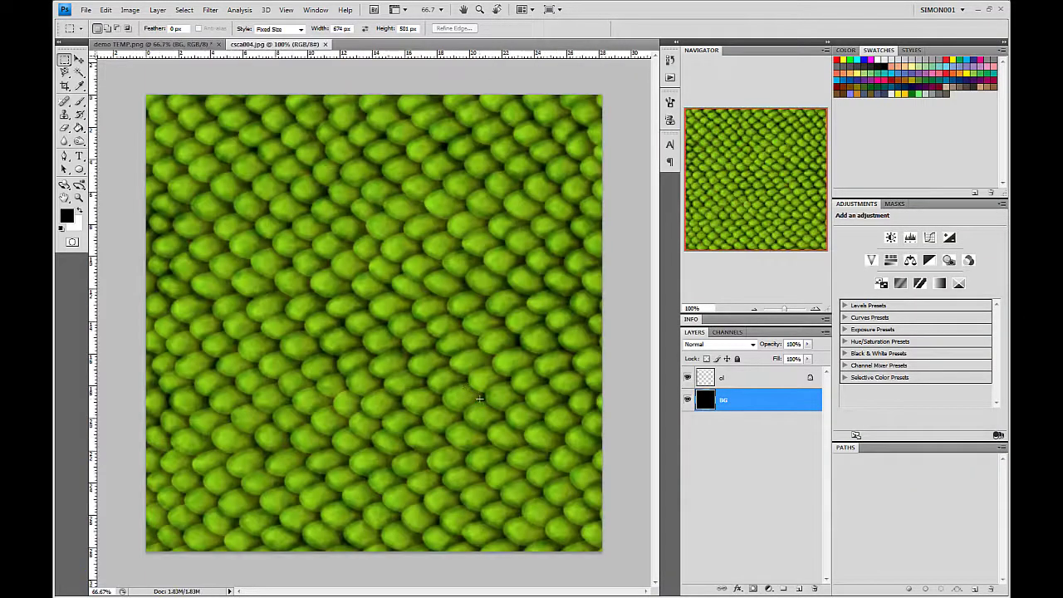
Step: Float the csca004.jpg document, copy its Background layer into demo TEMP.png directly above the BG layer, and close the source image
drag(286, 48, 181, 141)
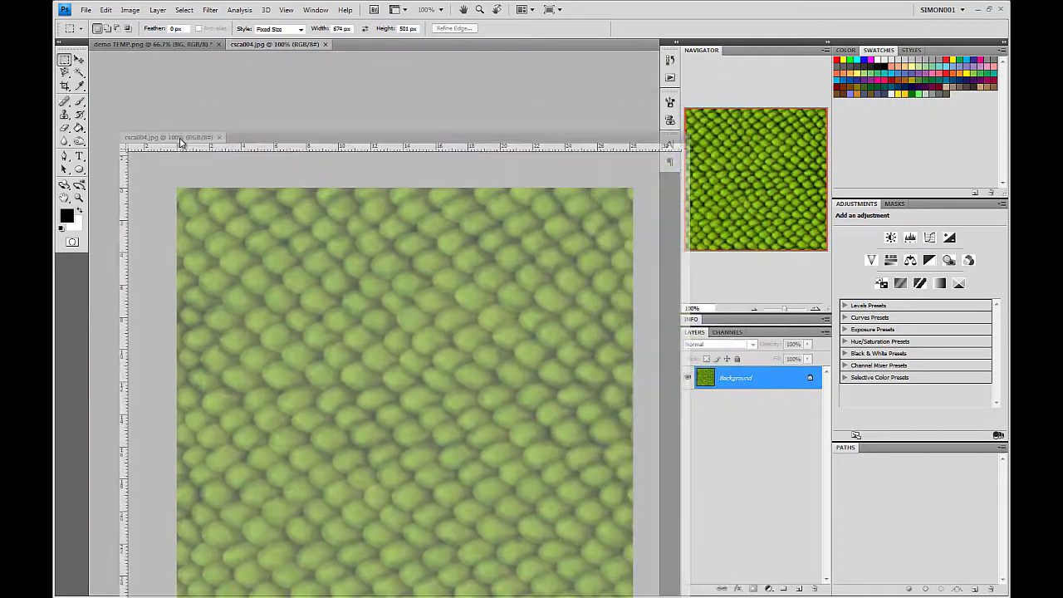
drag(247, 199, 243, 187)
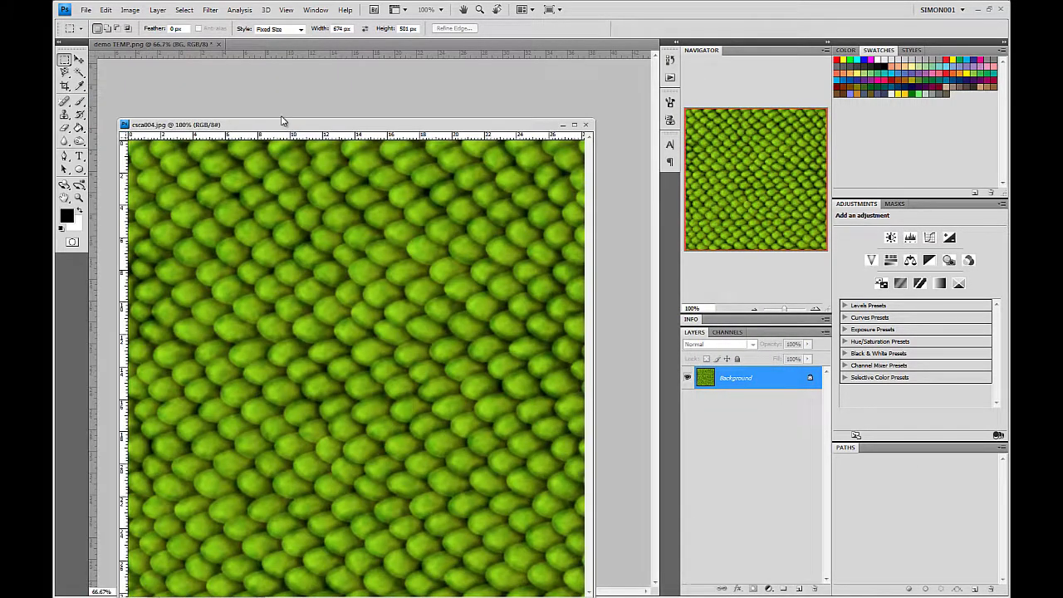
drag(280, 118, 280, 385)
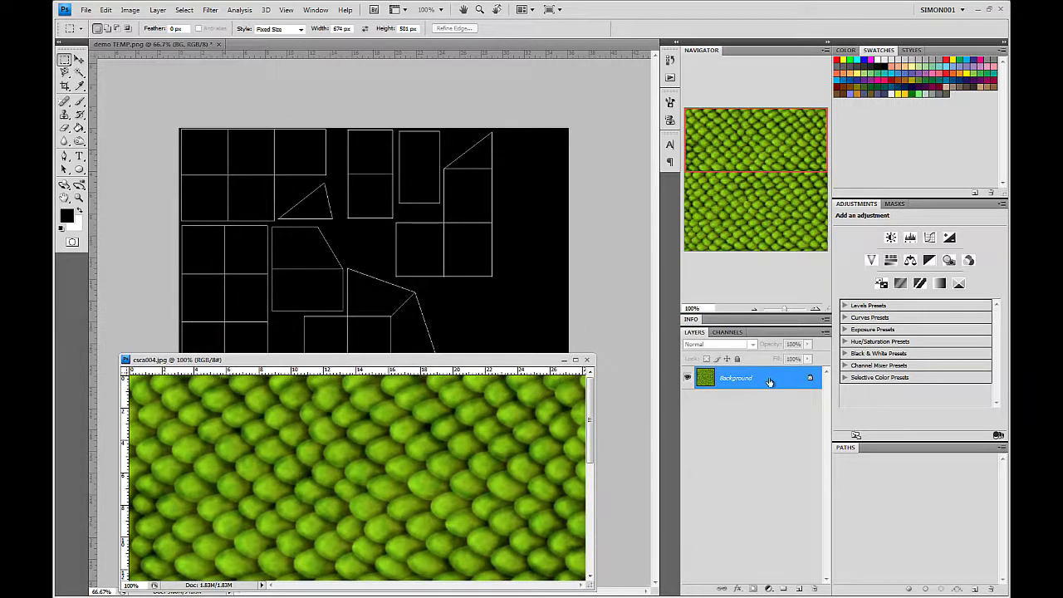
drag(771, 382, 386, 204)
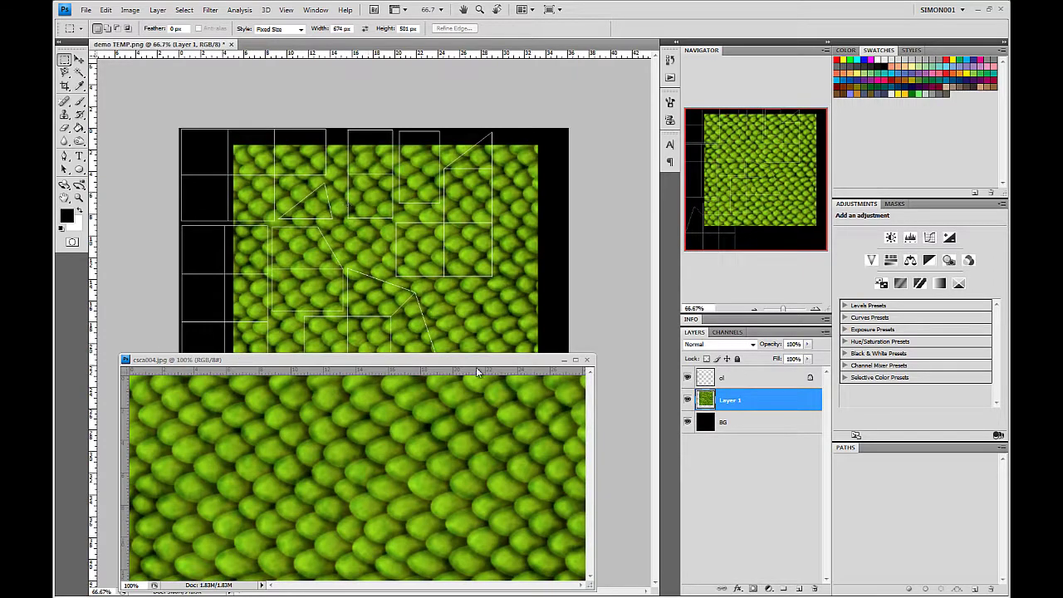
click(587, 361)
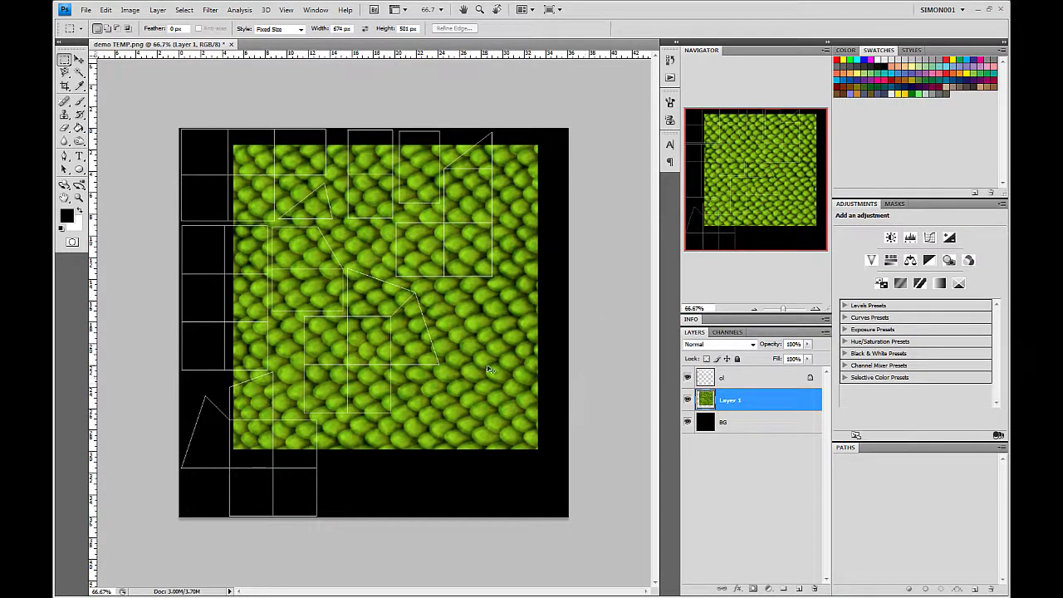
Step: Free Transform Layer 1: rotate the scales -90°, scale them proportionally to about 70%, and place them over the large central UV shell
key(ctrl+t)
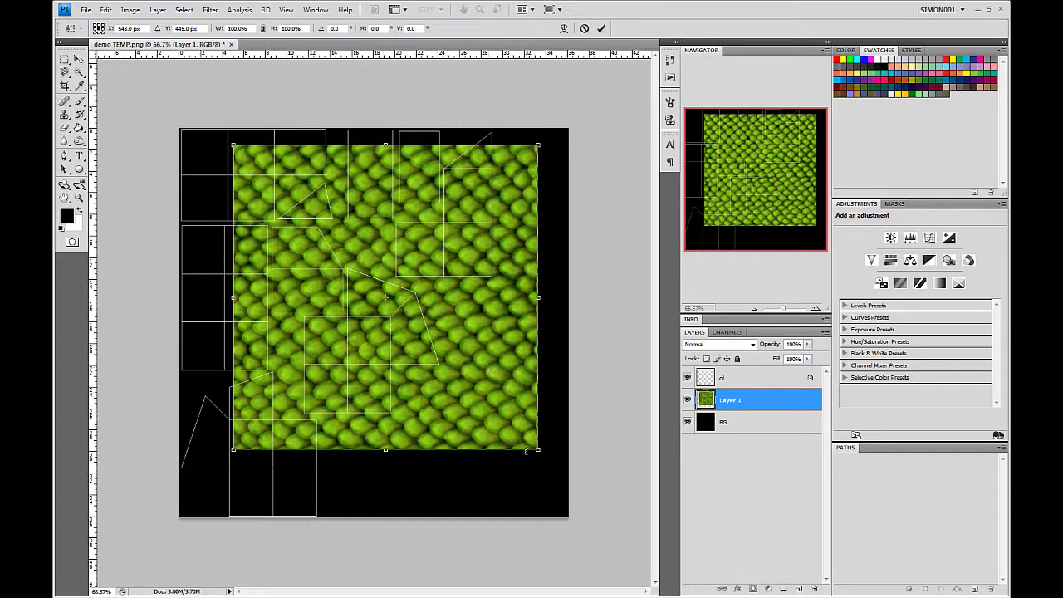
drag(558, 422, 496, 216)
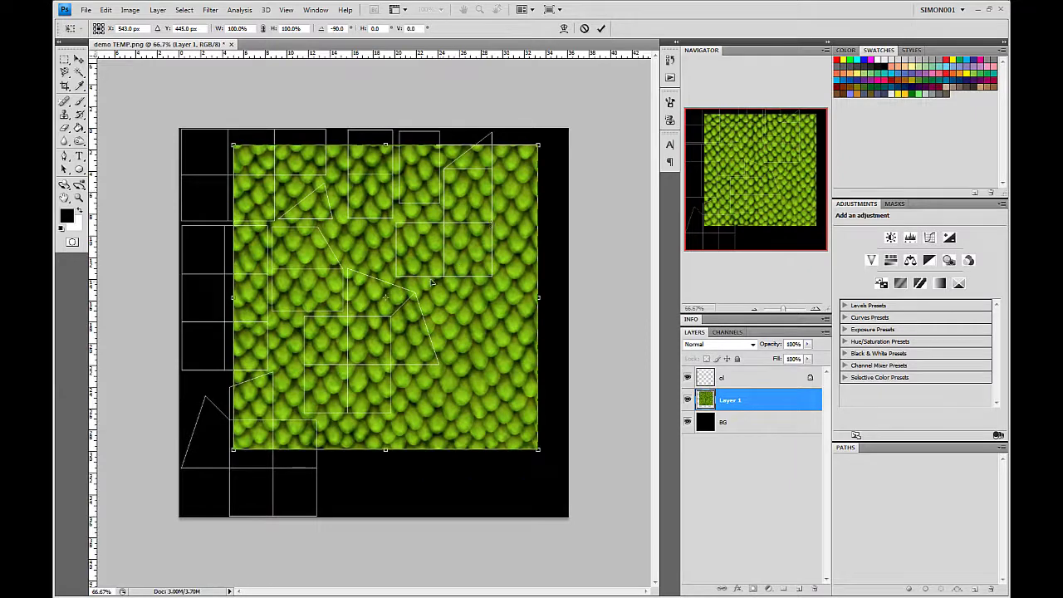
drag(312, 188, 252, 167)
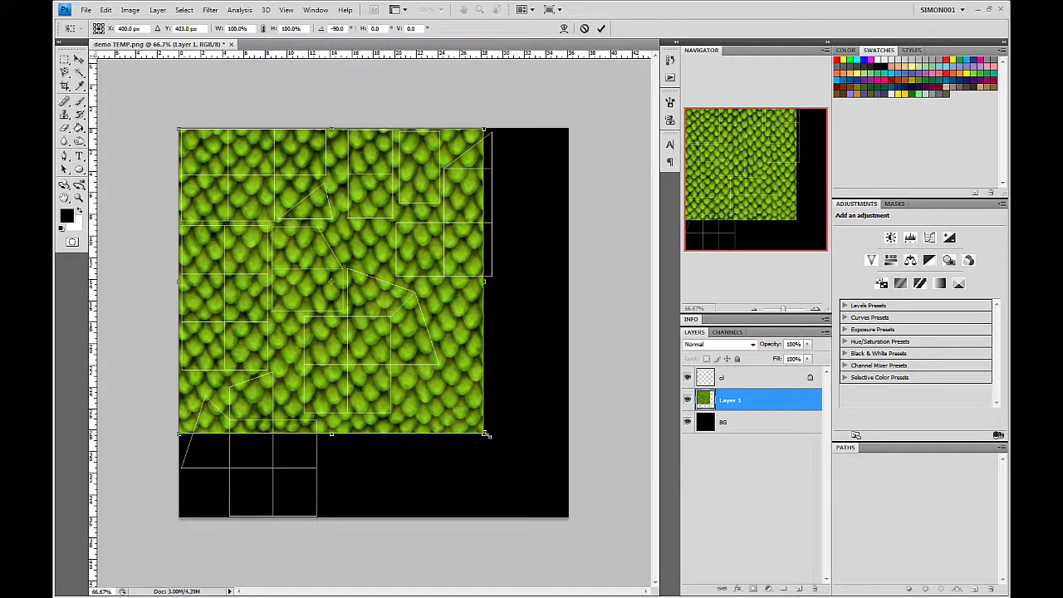
drag(486, 434, 400, 332)
drag(333, 278, 406, 374)
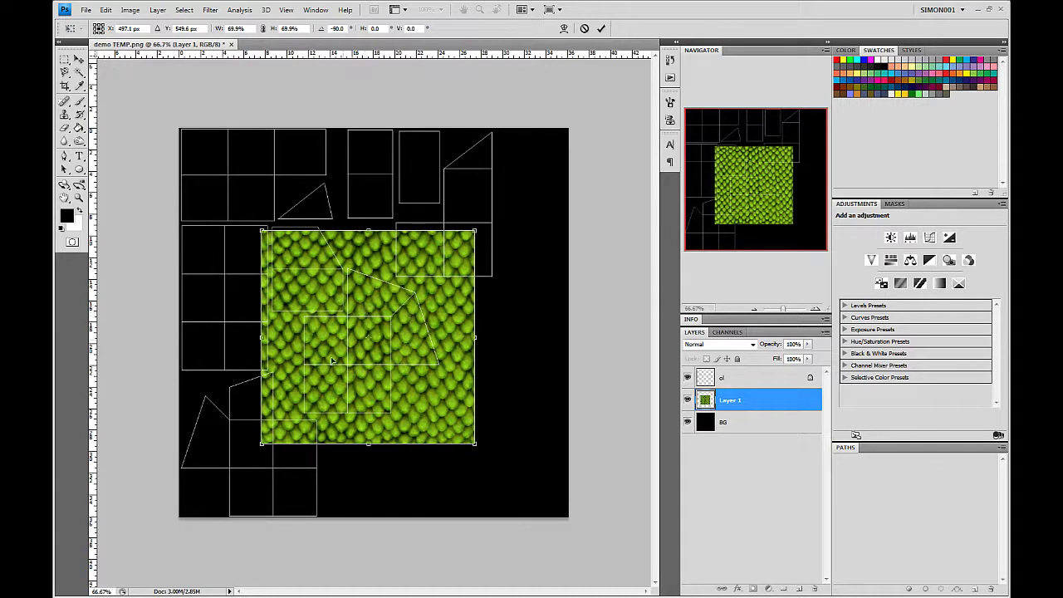
key(Return)
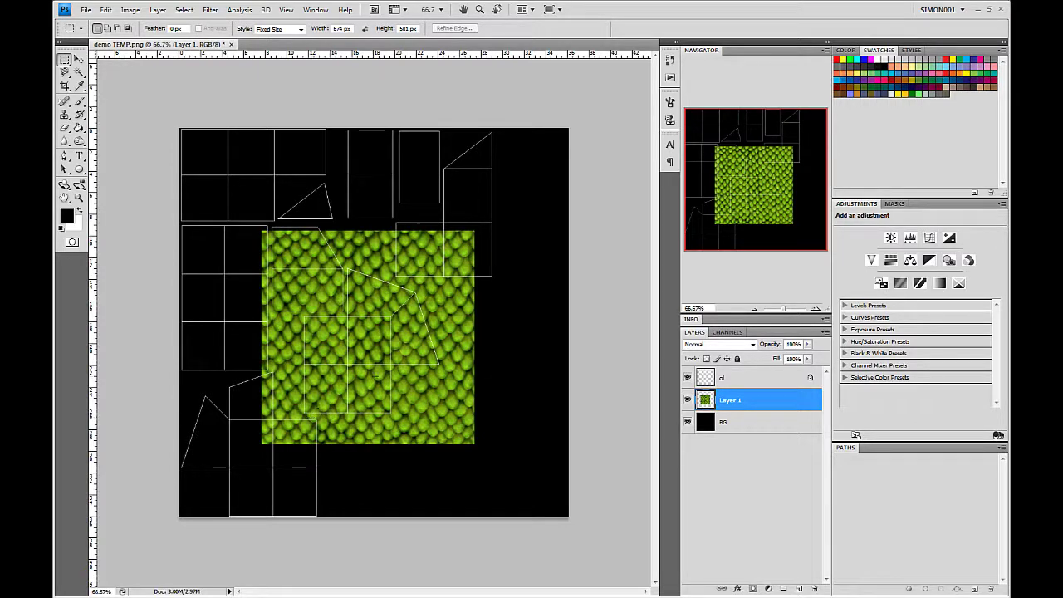
Step: Hide Layer 1 and select the large central UV shell slightly outside its outline with the Polygonal Lasso, adding the missed lower-left part
click(816, 310)
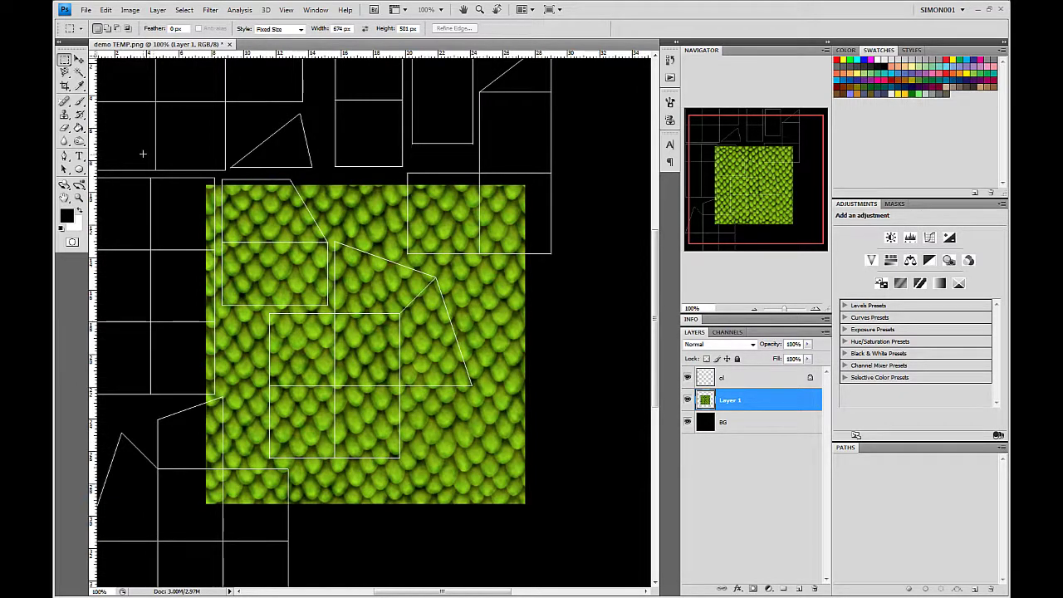
click(66, 74)
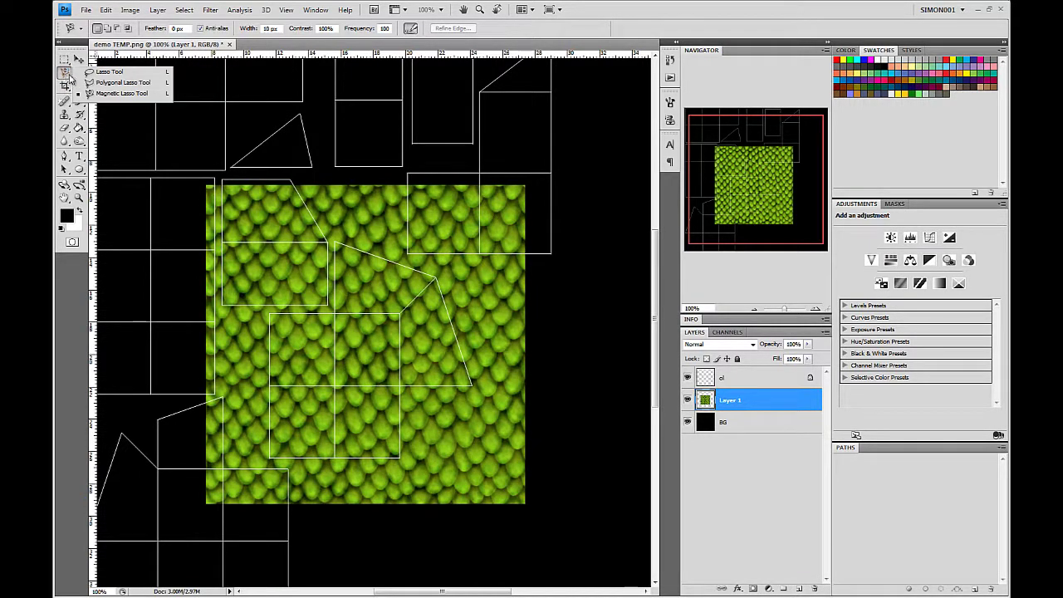
click(134, 84)
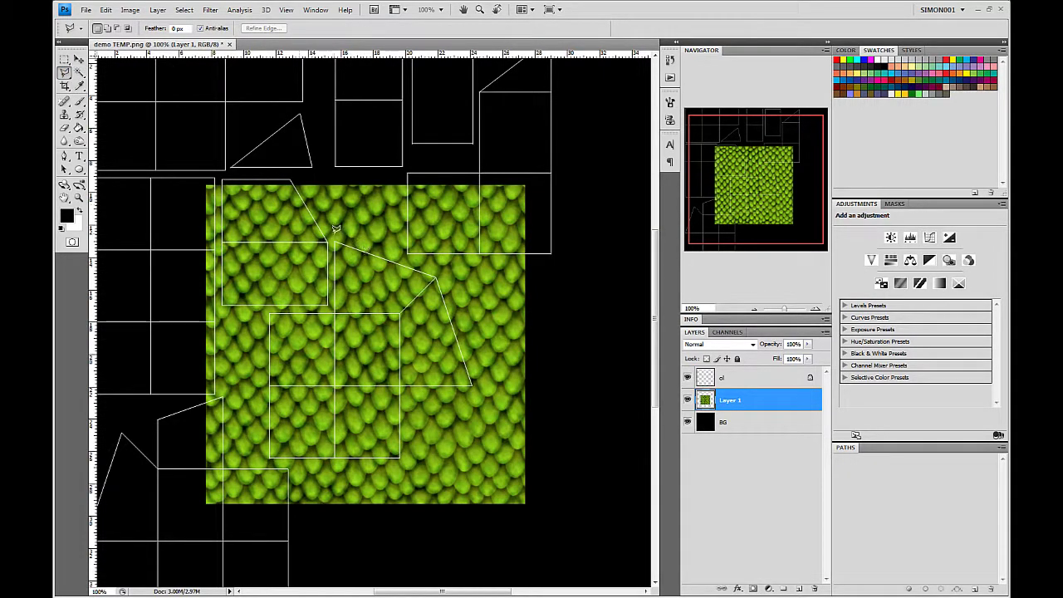
click(688, 400)
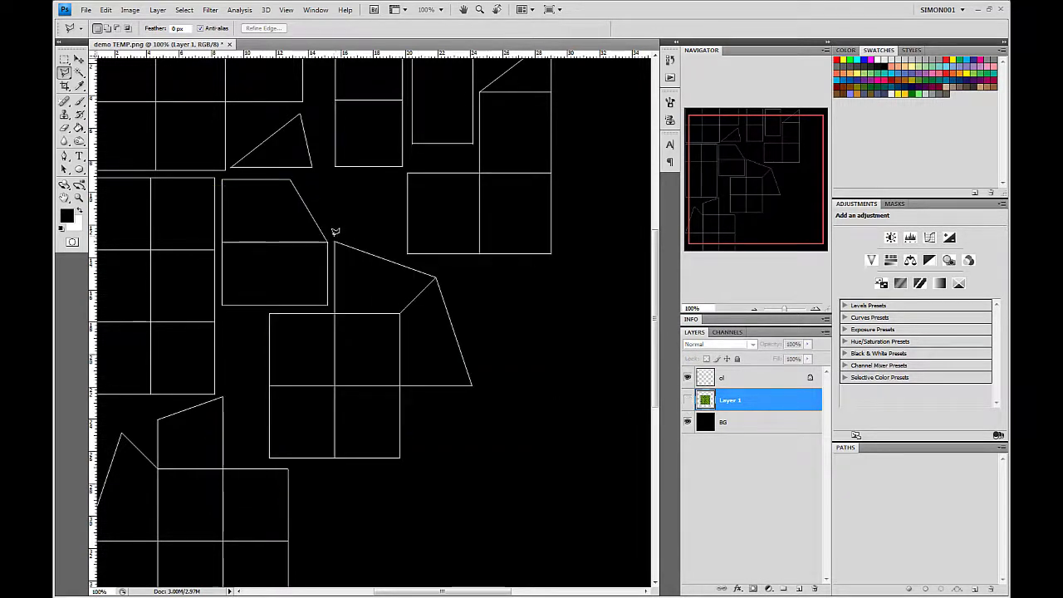
click(334, 238)
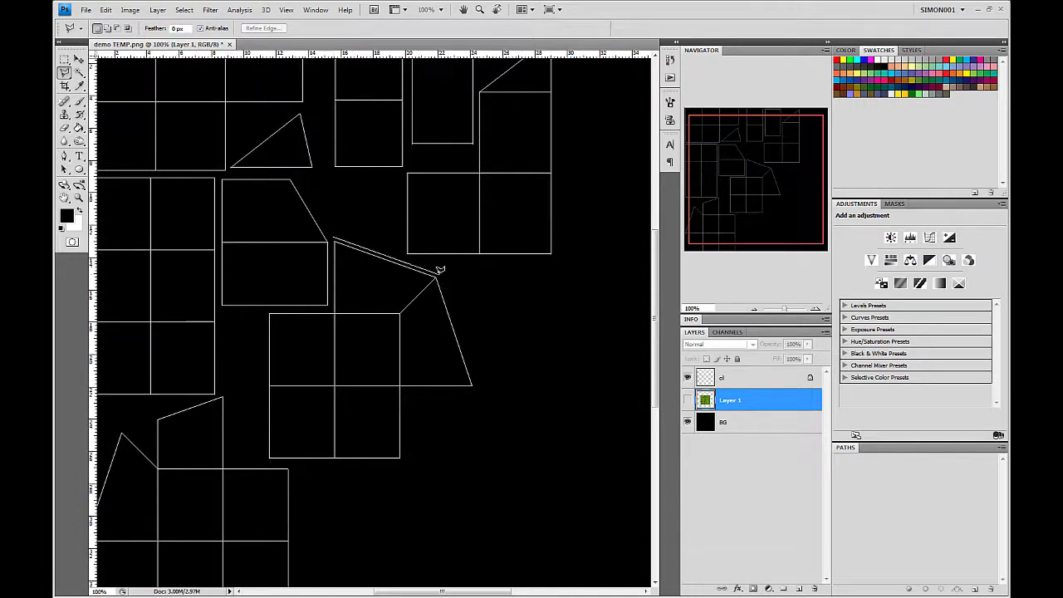
click(439, 272)
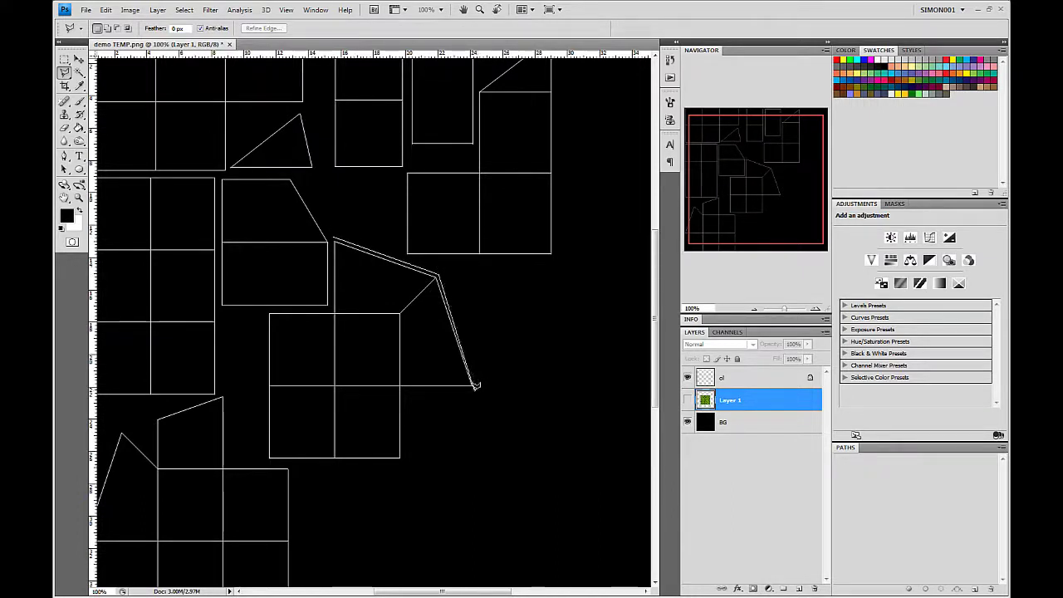
click(476, 387)
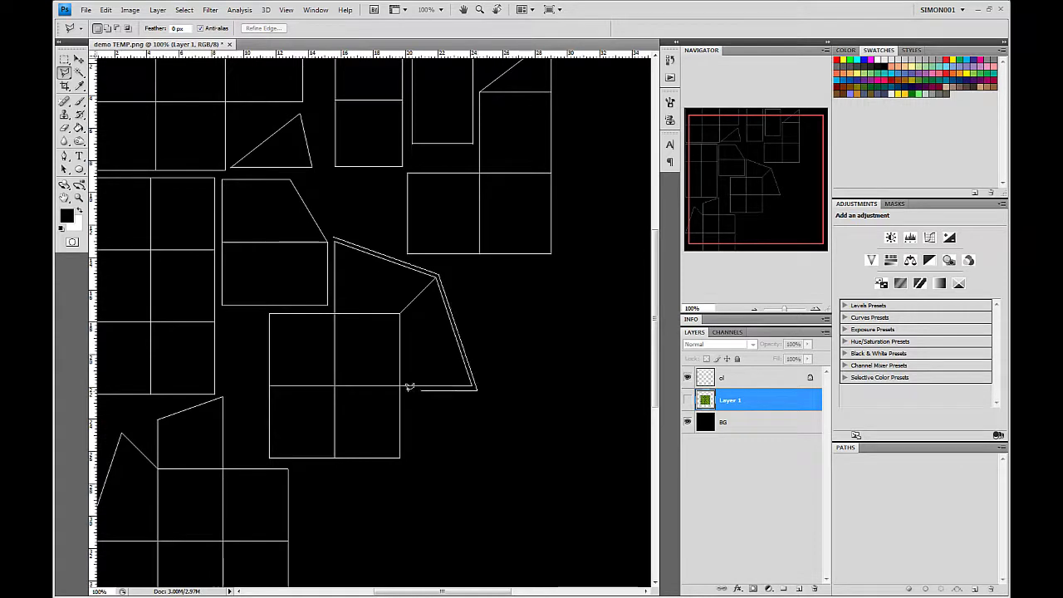
click(403, 387)
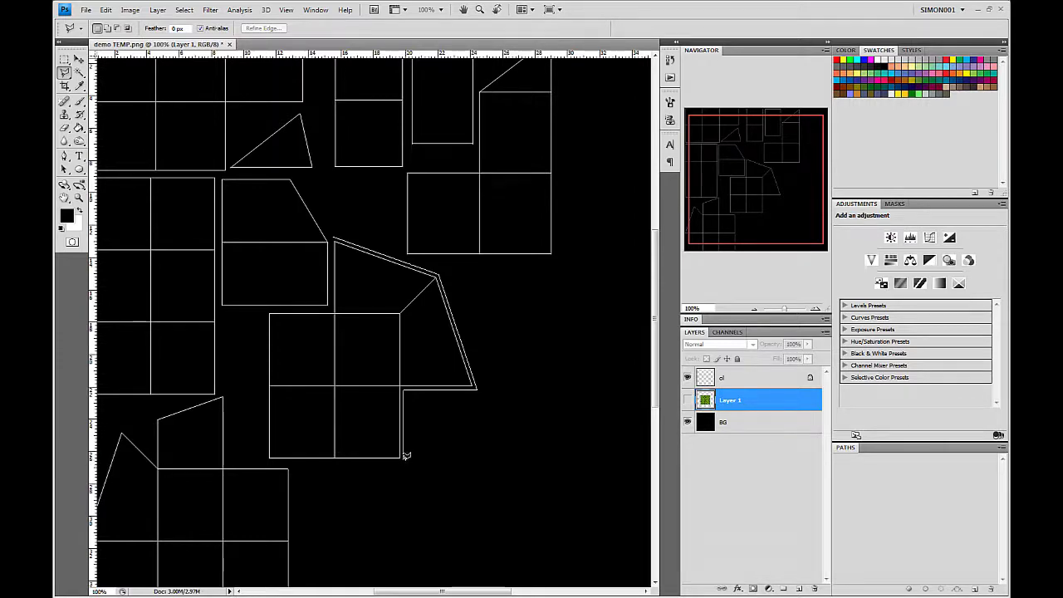
double_click(404, 456)
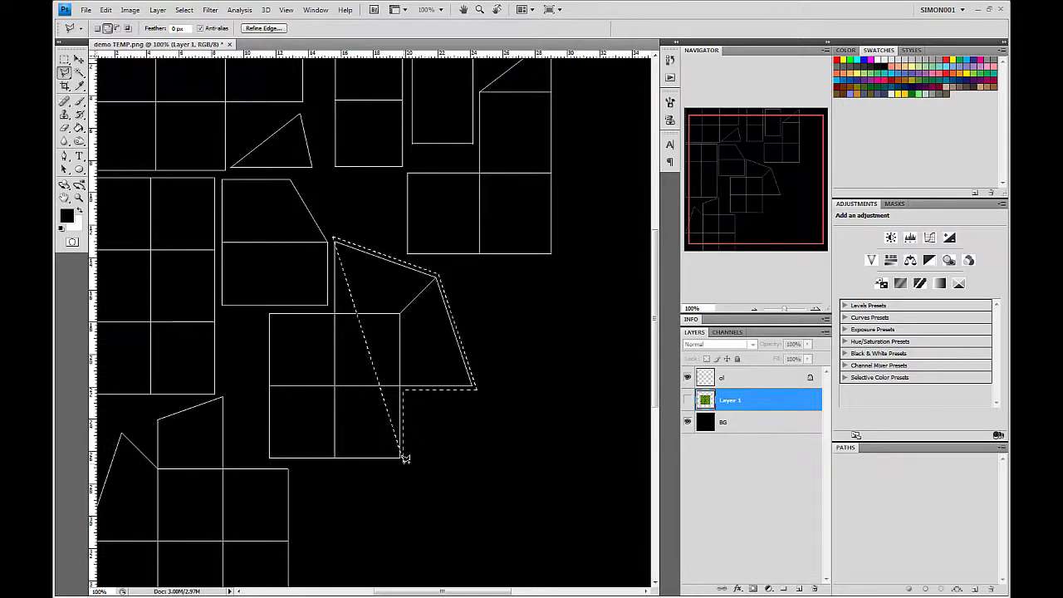
click(265, 458)
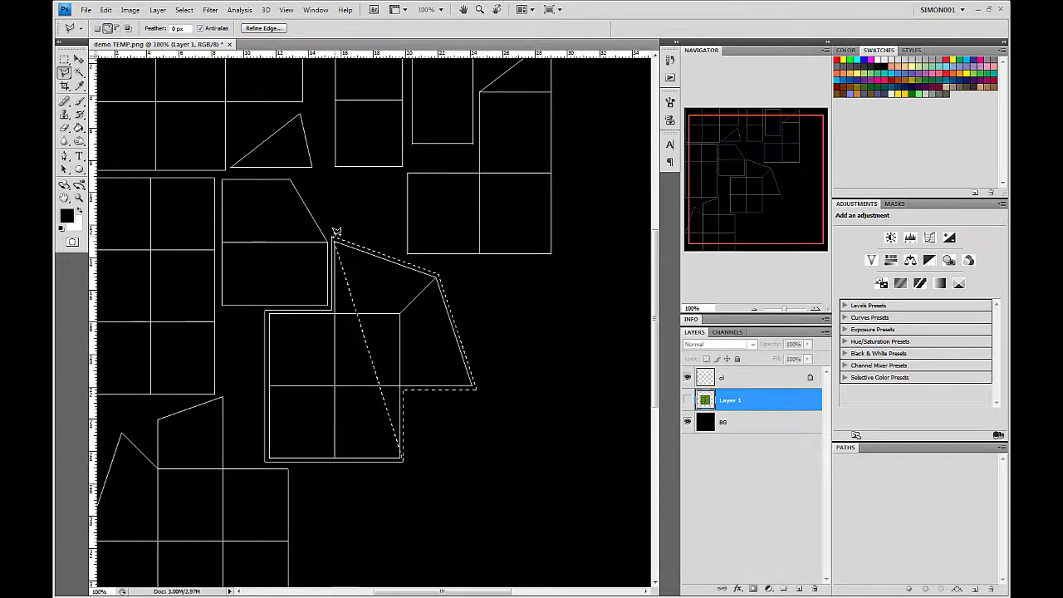
click(350, 260)
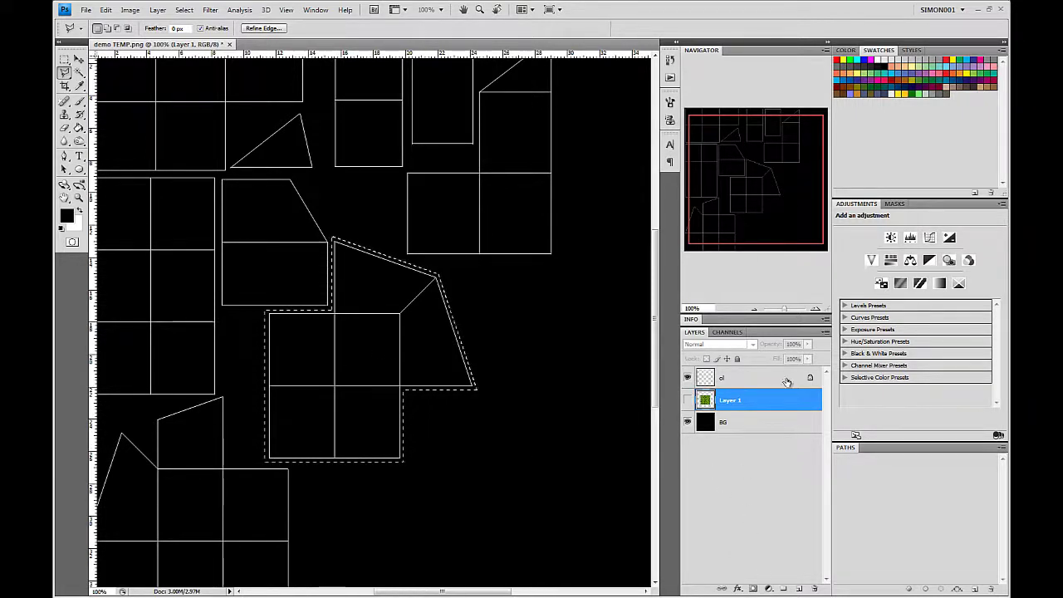
Step: Show Layer 1 again and add a layer mask to it from the UV shell selection
click(687, 401)
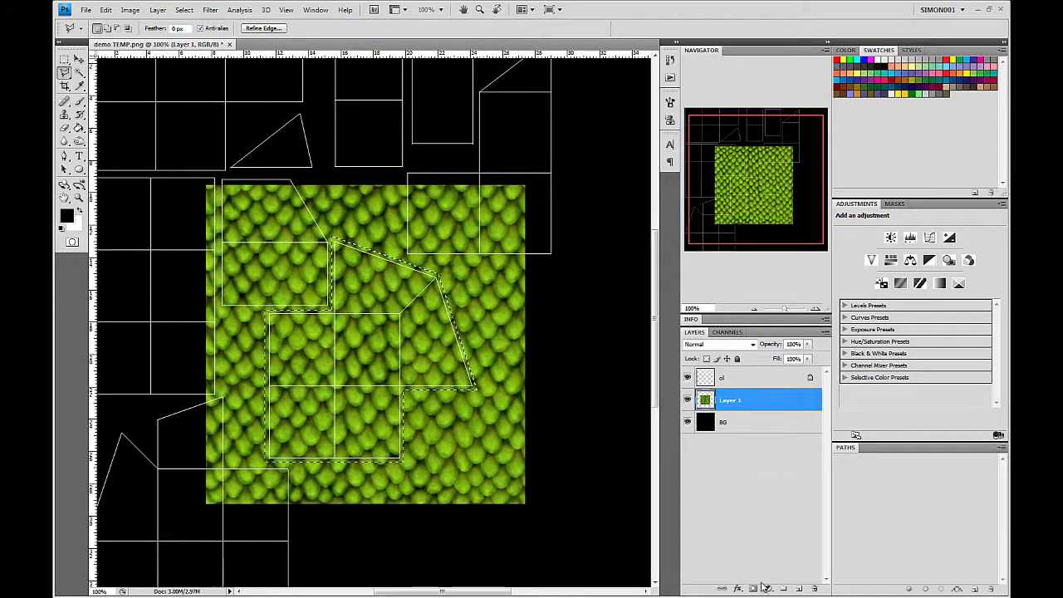
click(752, 588)
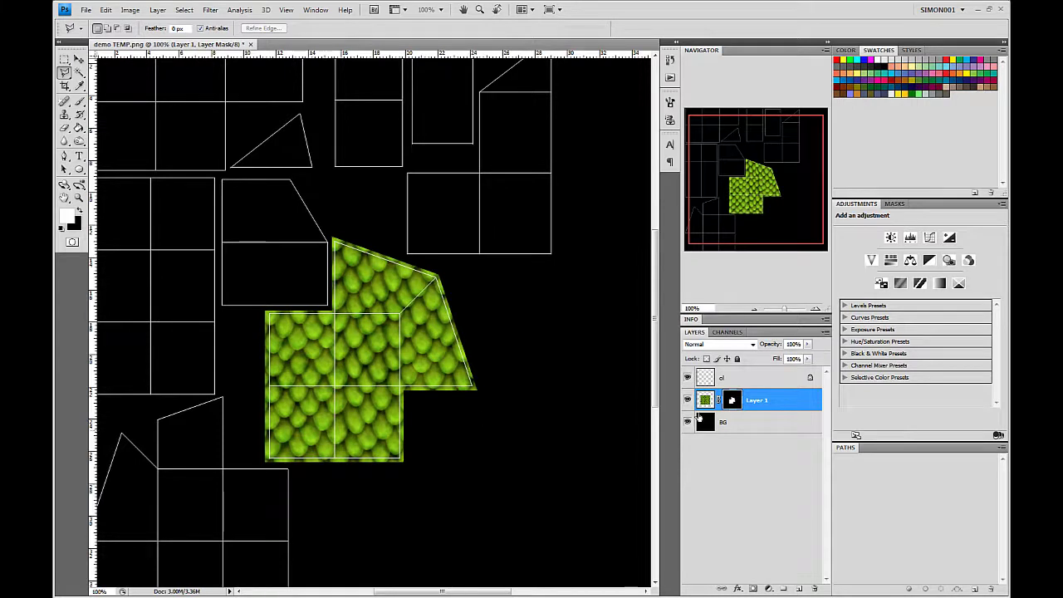
Step: Temporarily disable Layer 1's mask to view the full scales texture, and re-enable the mask
right_click(736, 402)
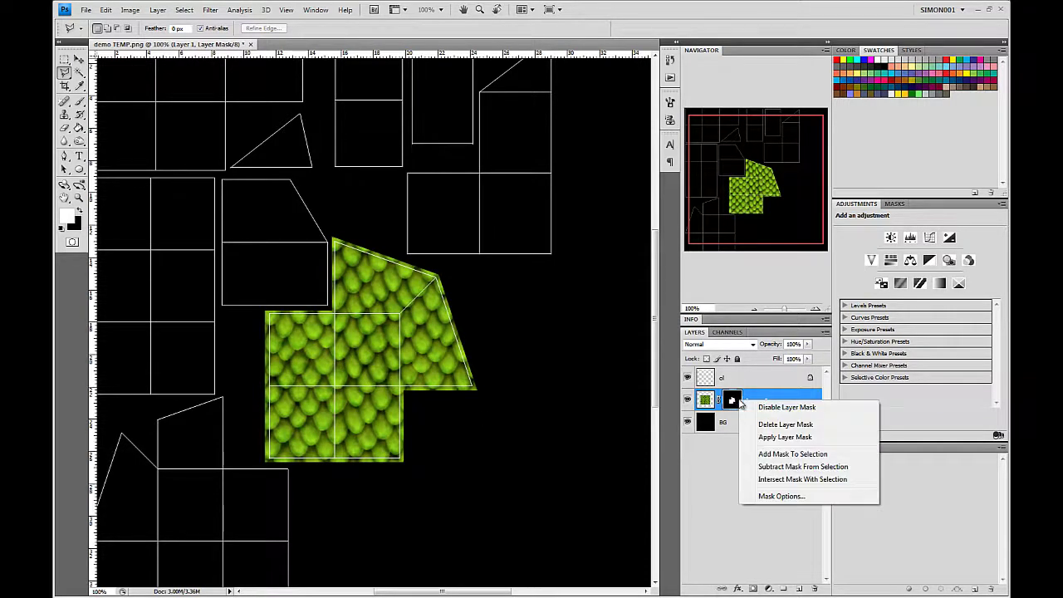
click(763, 408)
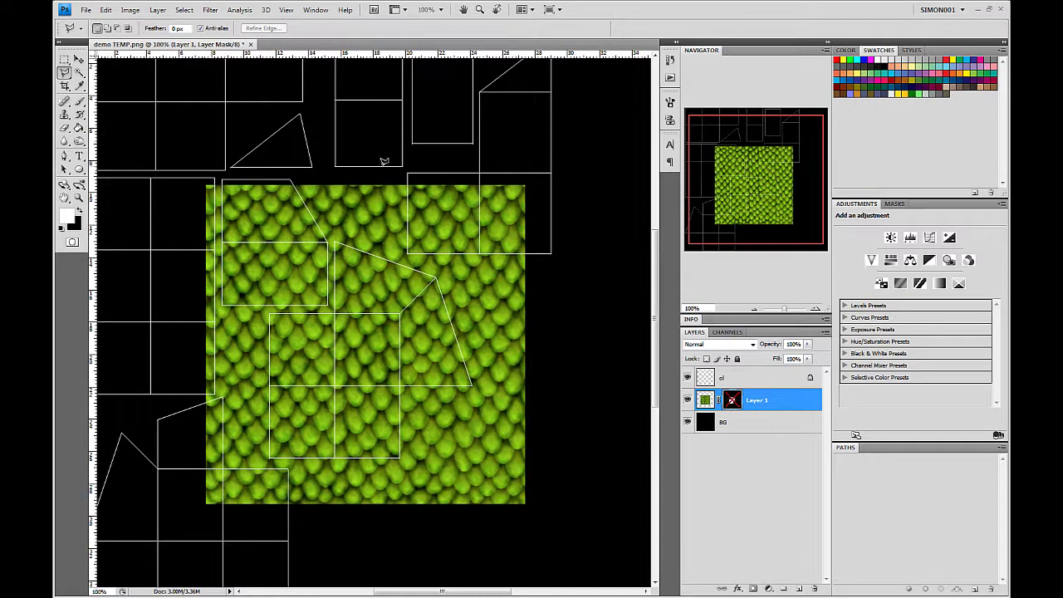
right_click(736, 402)
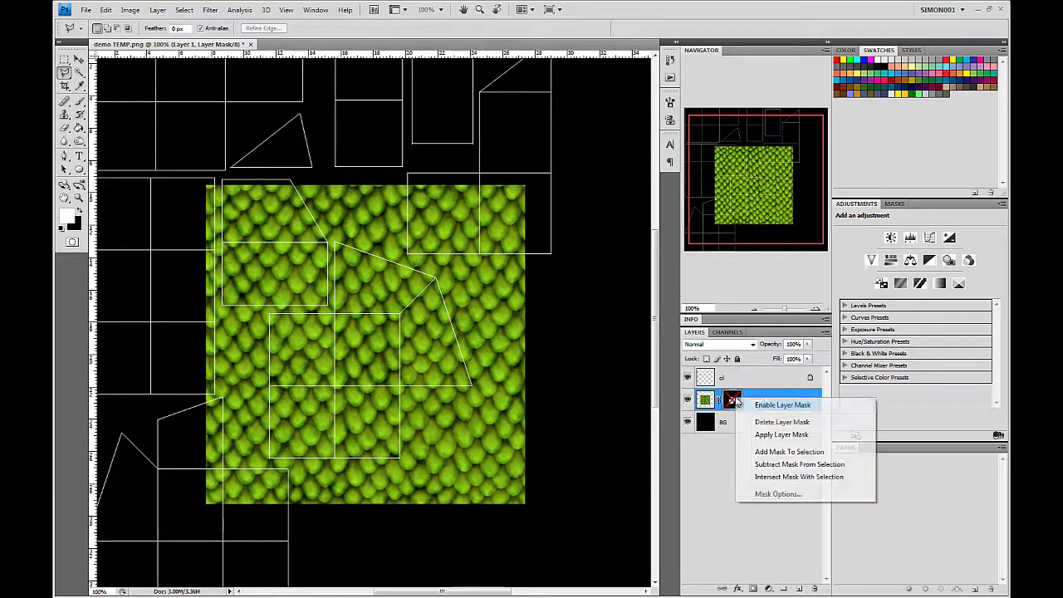
click(754, 408)
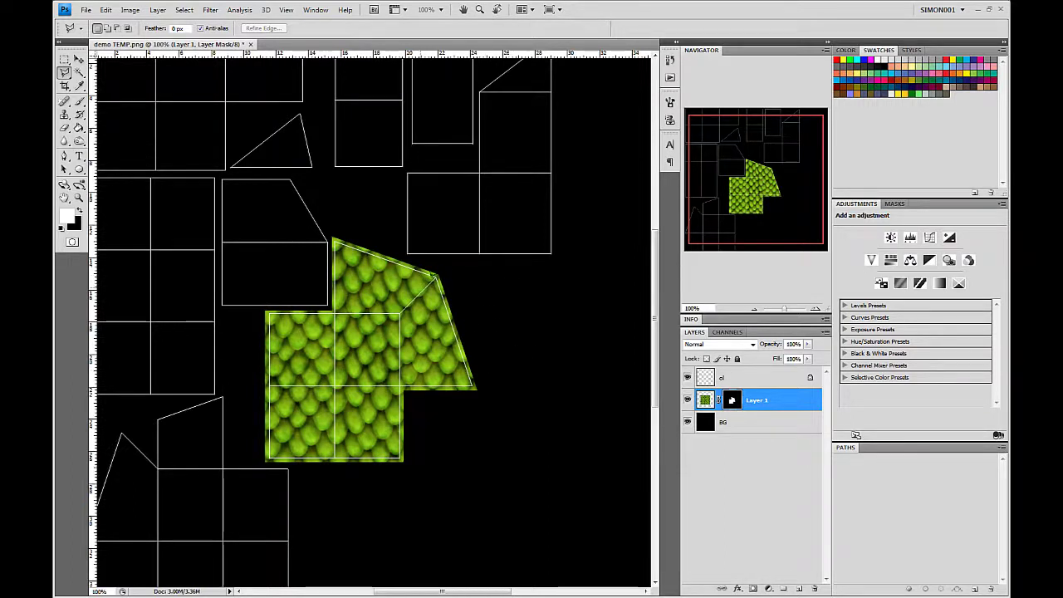
Step: Deselect all layers and set the Type tool's text colour to lime green #a8ff00
drag(336, 307, 445, 344)
click(737, 496)
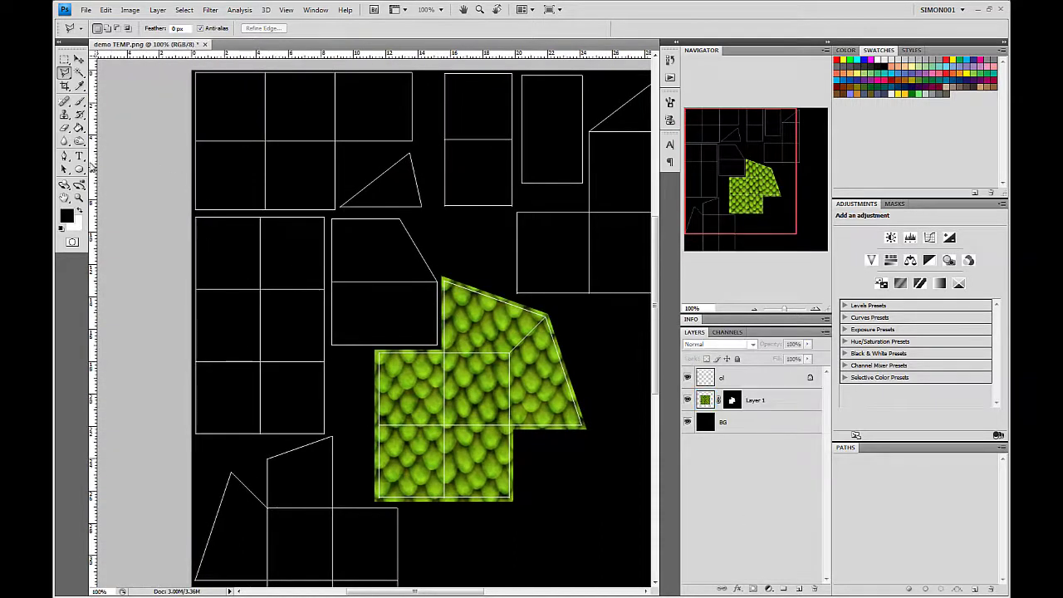
click(79, 155)
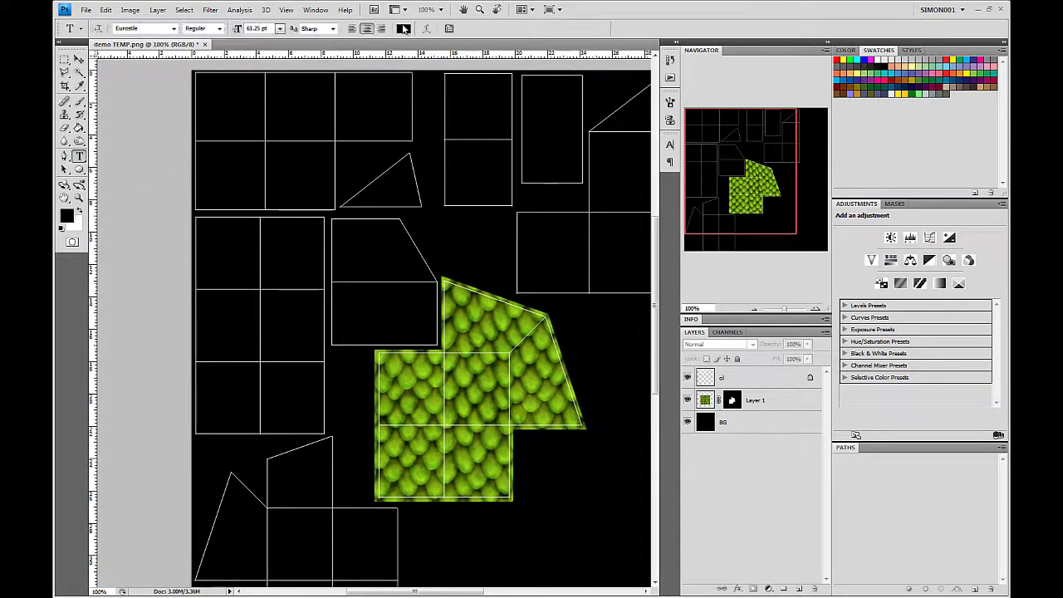
click(401, 28)
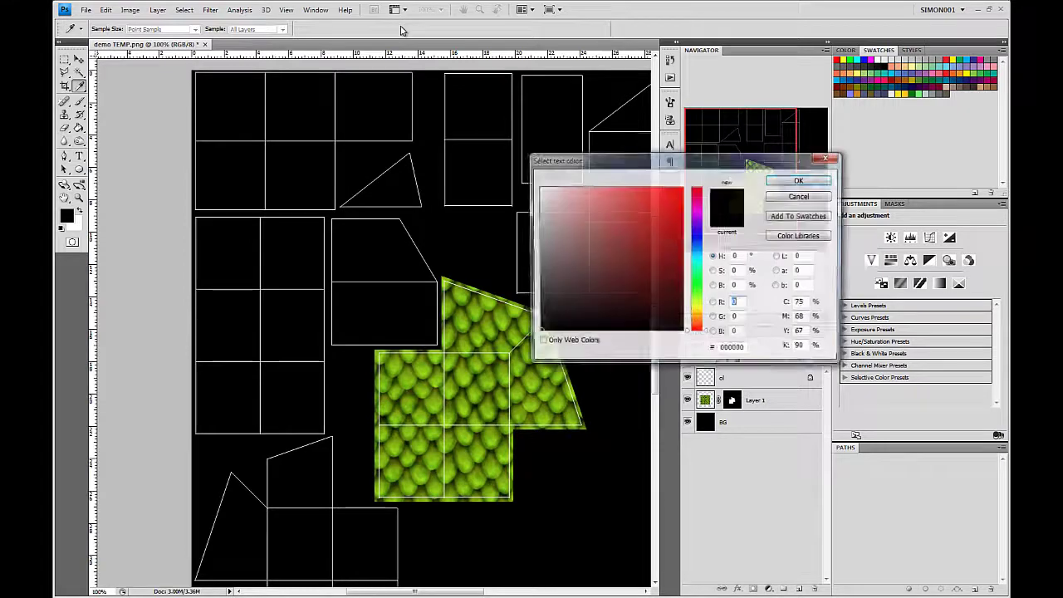
click(697, 304)
click(682, 189)
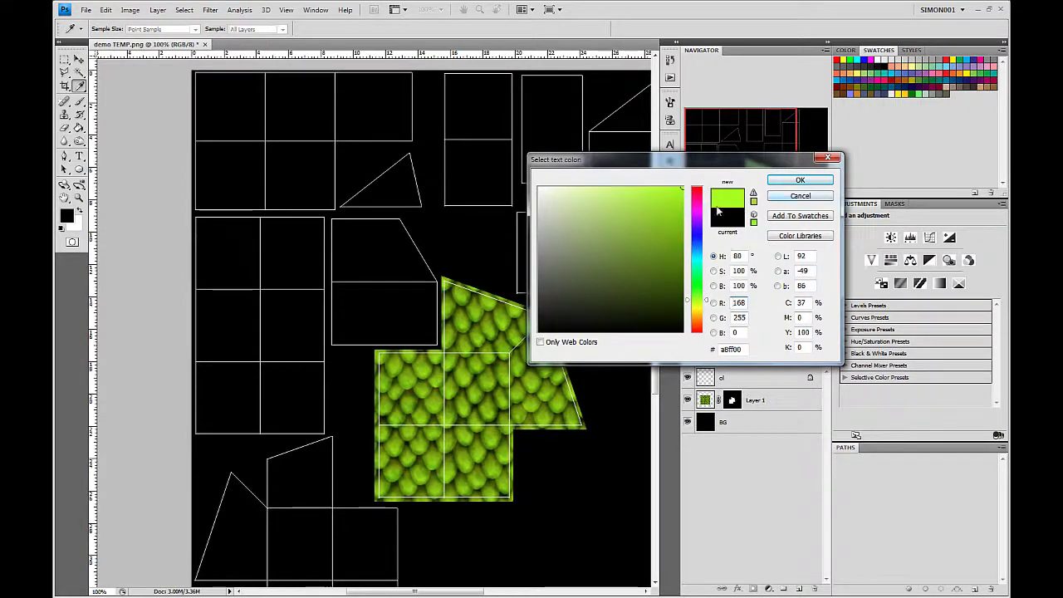
click(801, 179)
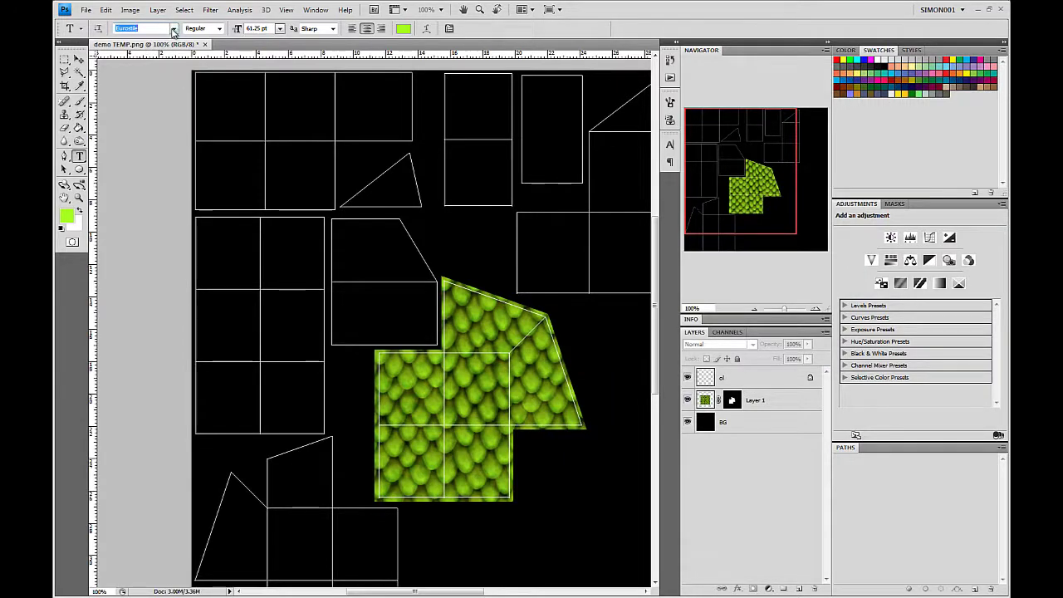
Step: Choose the Funky Rundkopf Two NF font and add the text SNAKE in a text box across the upper-left UV shell
click(174, 29)
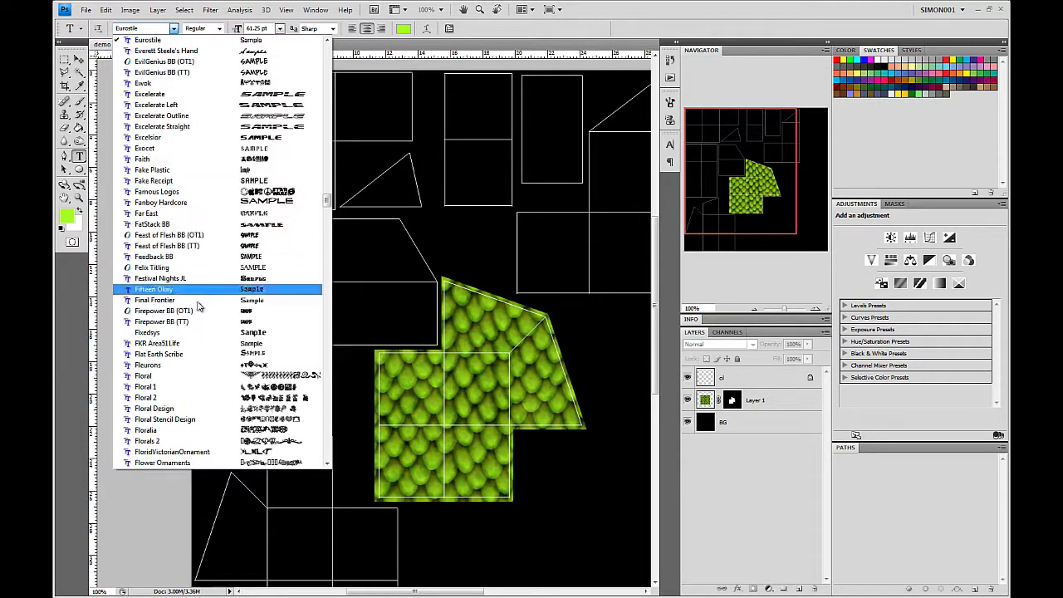
scroll(192, 305, down, 10)
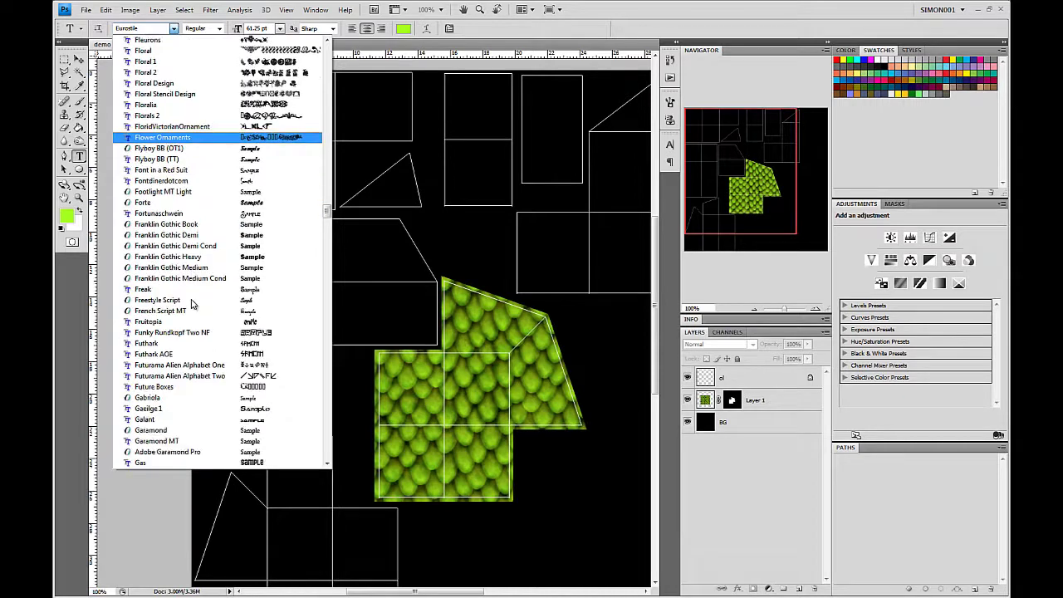
click(195, 332)
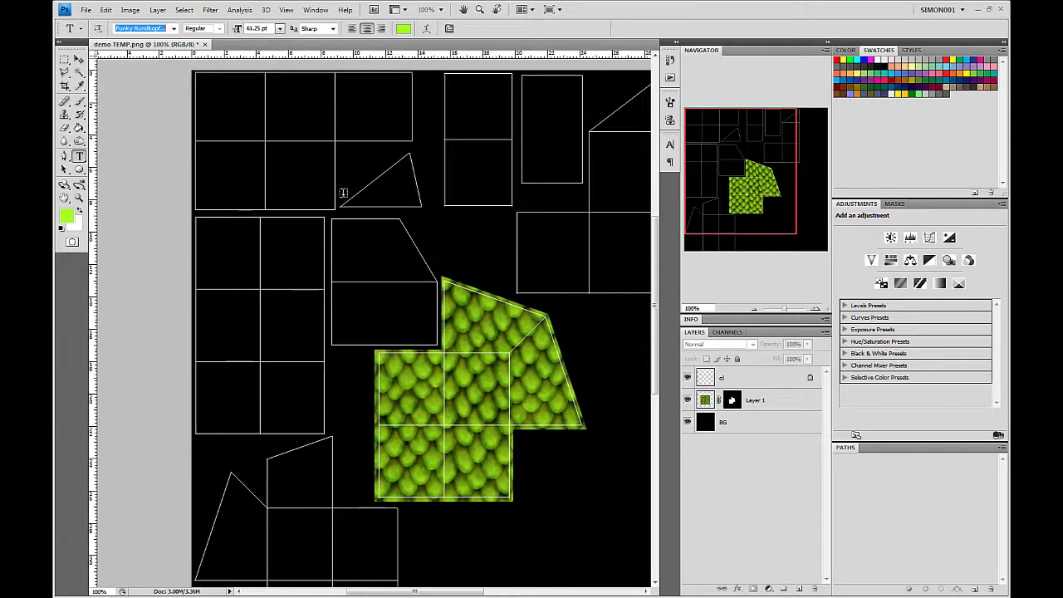
drag(218, 90, 373, 133)
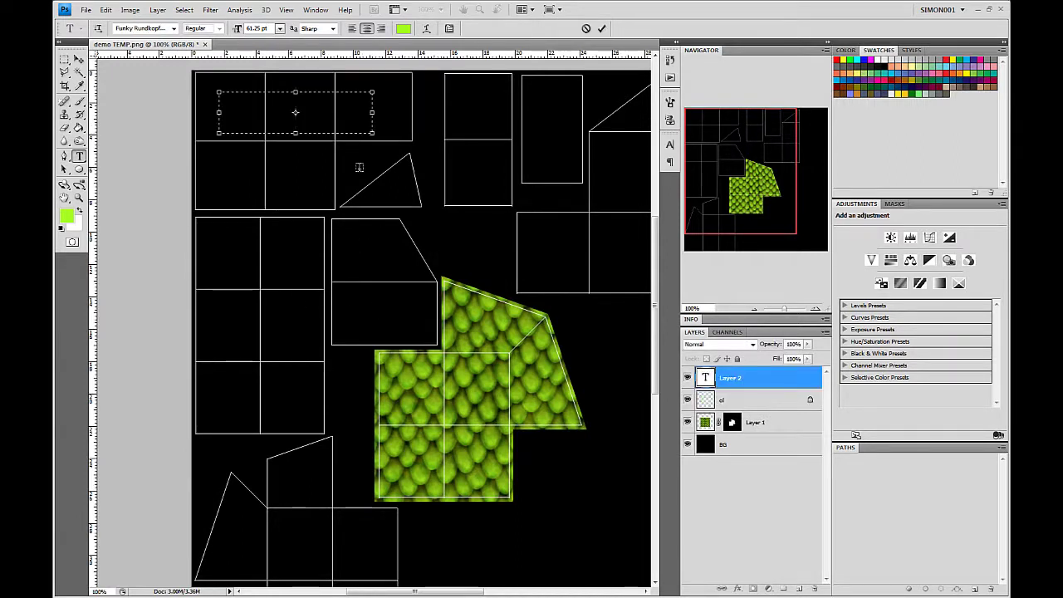
text(SNAKE)
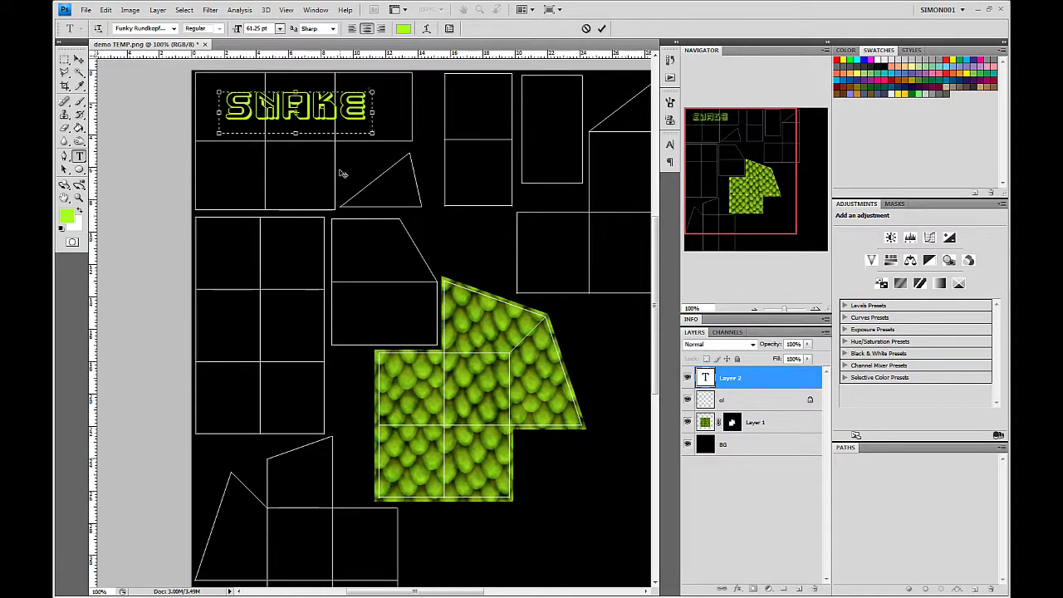
key(ctrl+Return)
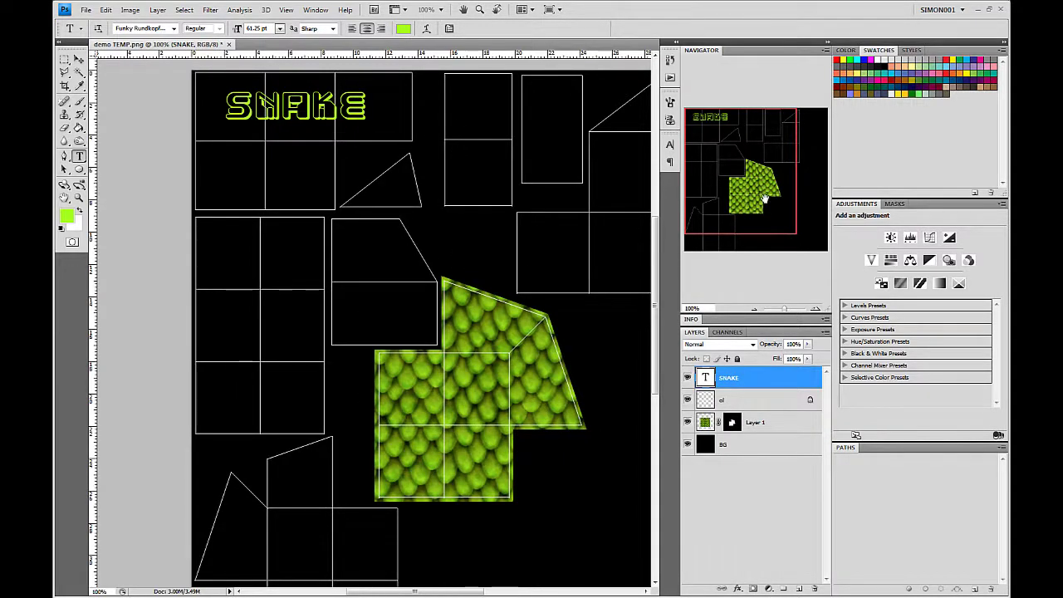
Step: Examine the textured UV shells across the canvas and go through Layers 1 to 4 to see which shells each covers
drag(764, 200, 781, 210)
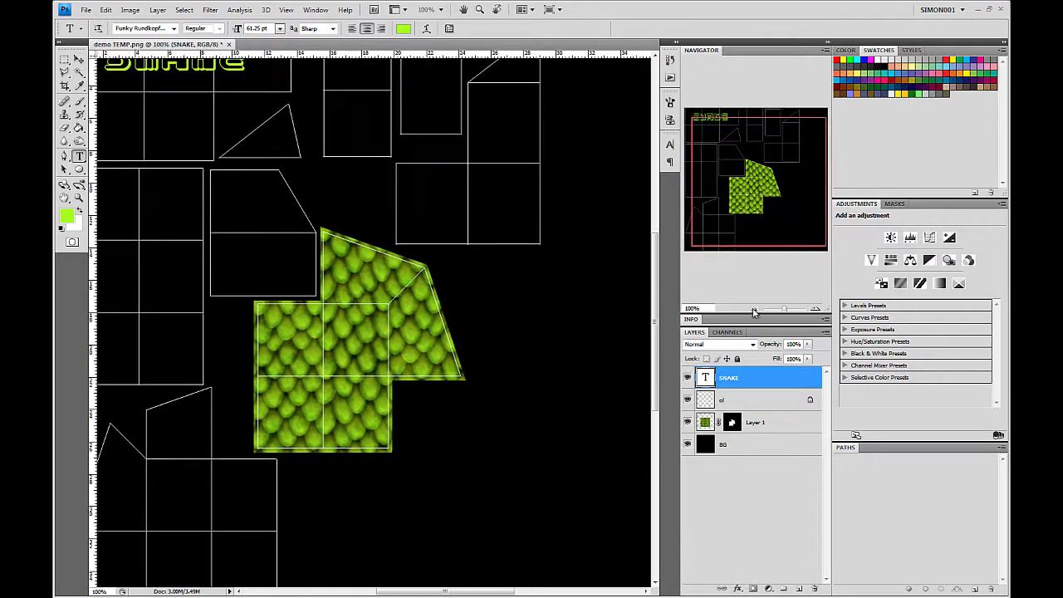
click(753, 310)
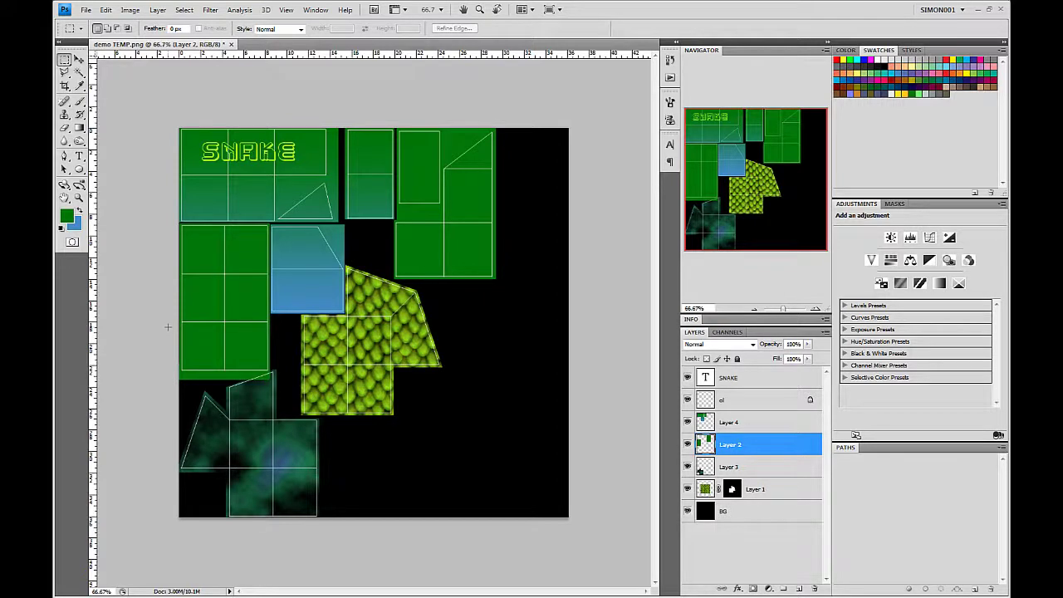
click(816, 309)
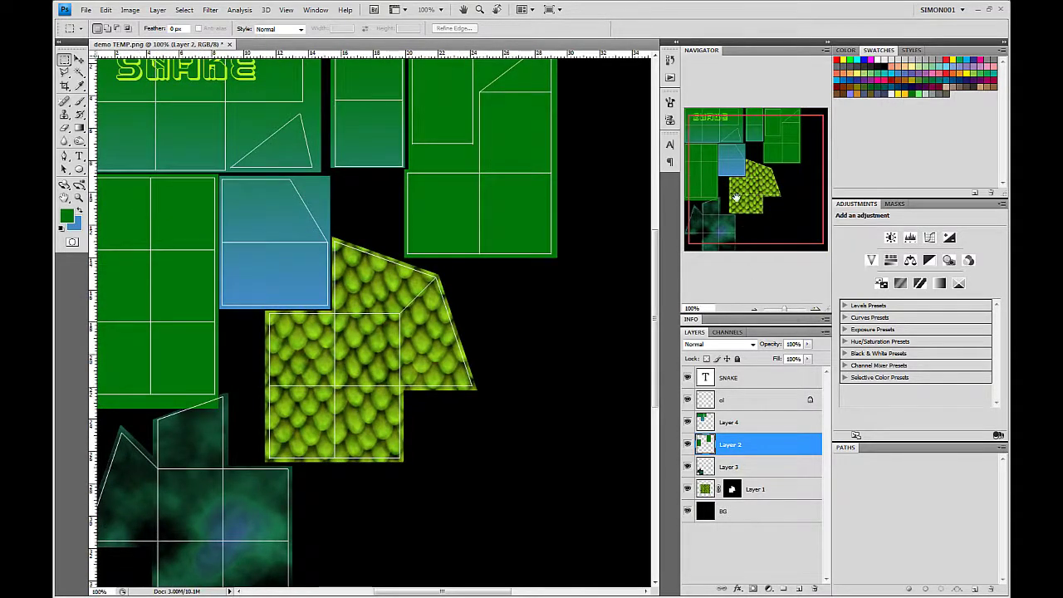
drag(726, 191, 723, 198)
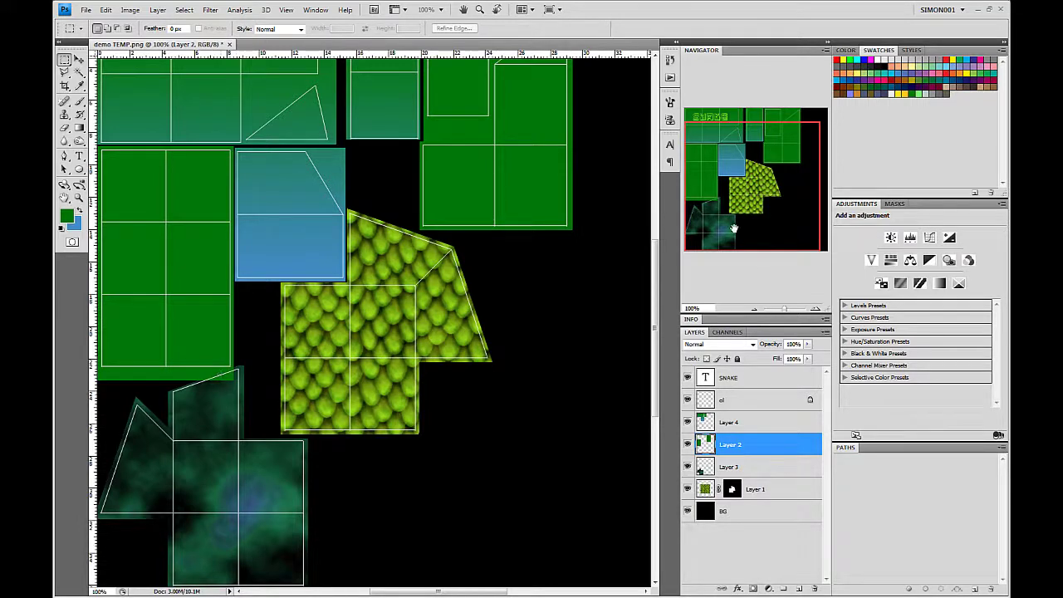
click(755, 310)
click(755, 310)
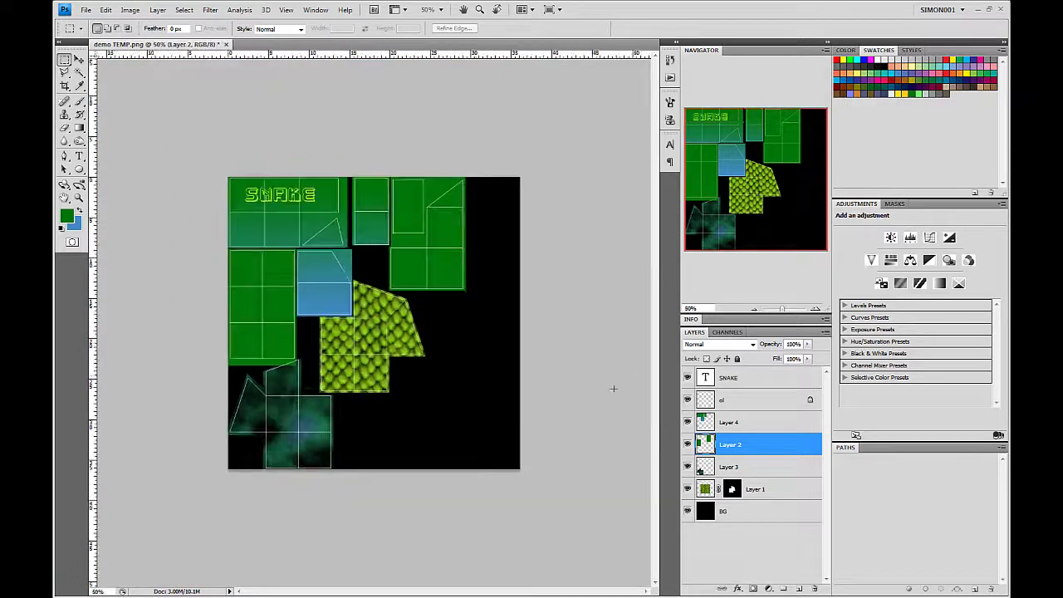
click(749, 467)
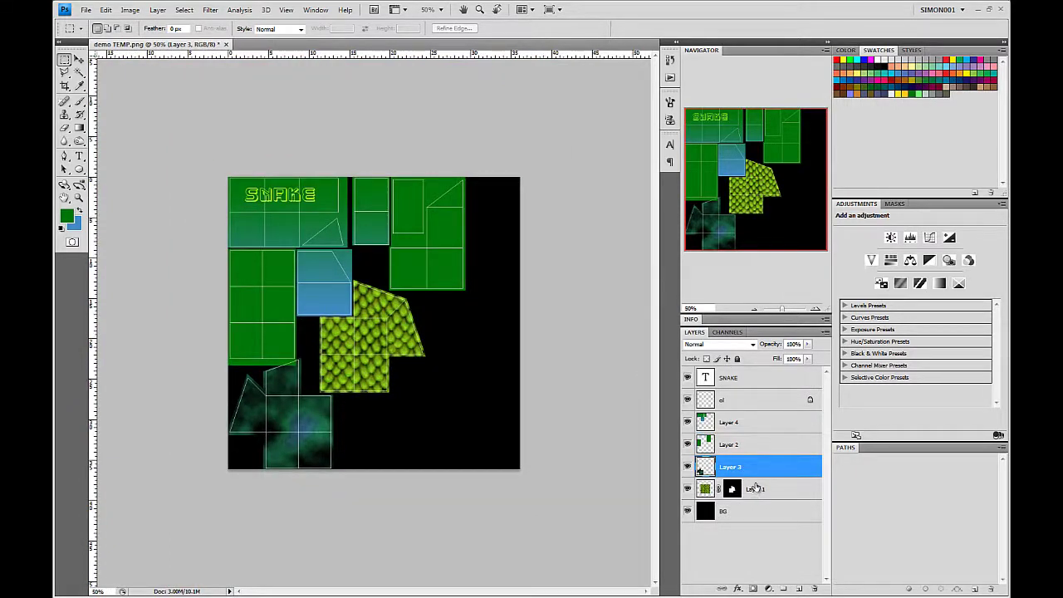
click(751, 428)
click(754, 443)
click(776, 474)
click(779, 496)
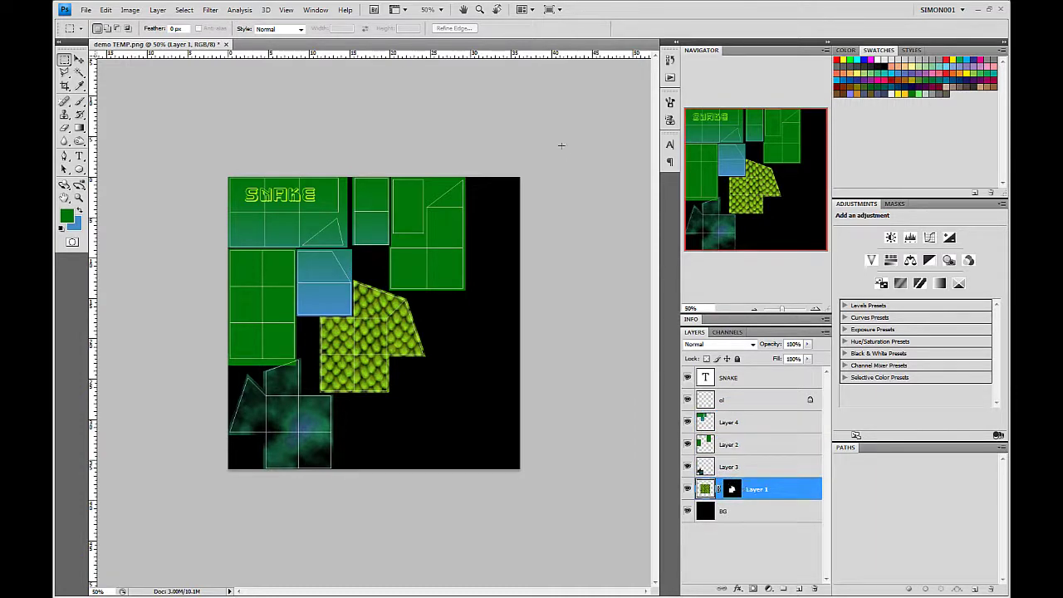
Step: Move the SNAKE text layer directly below the ol overlay layer and hide the white UV overlay
click(817, 310)
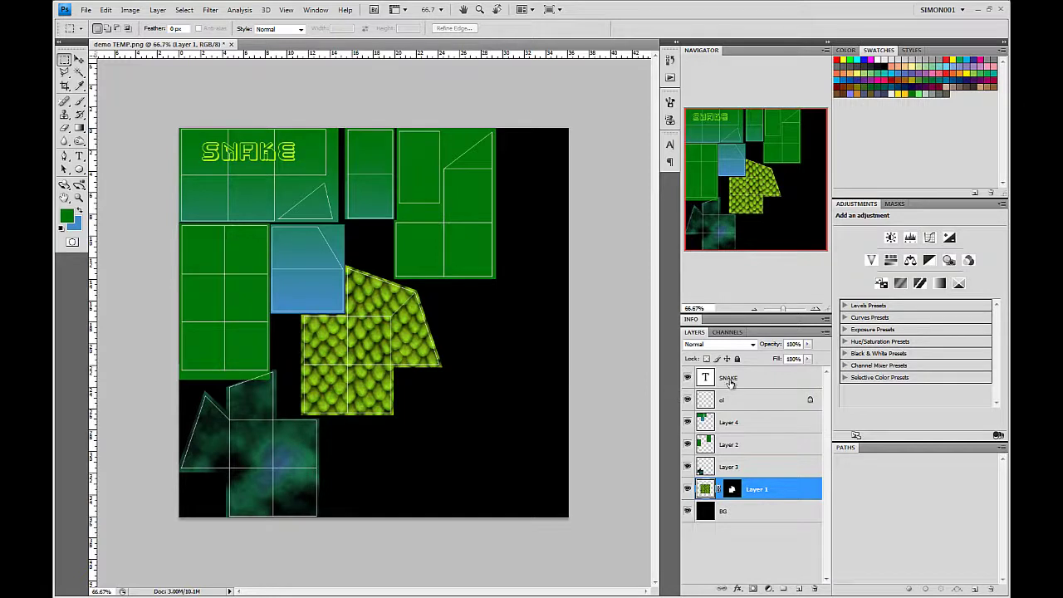
drag(729, 382, 729, 410)
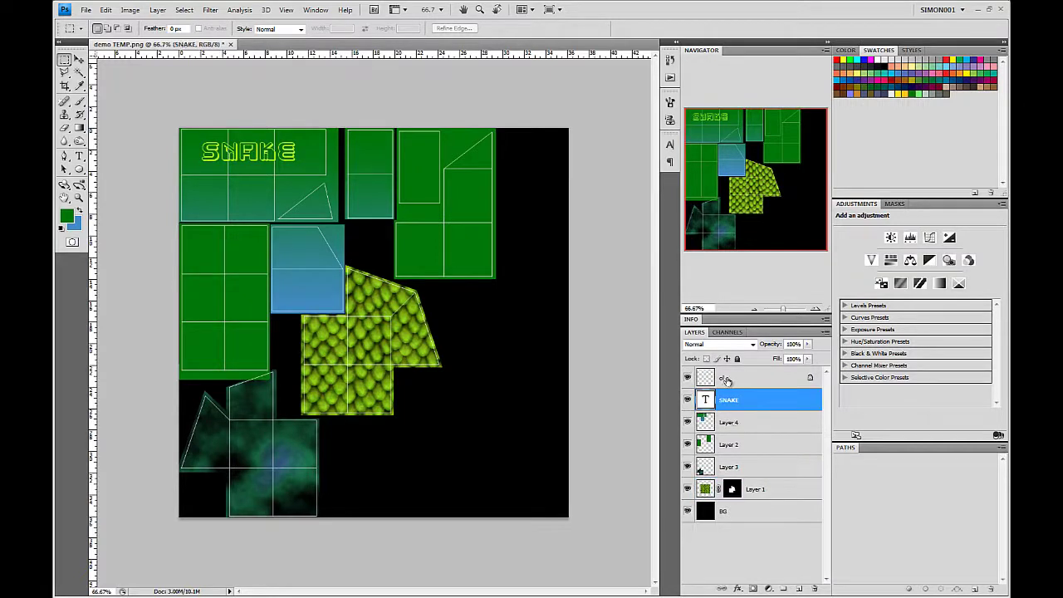
click(687, 377)
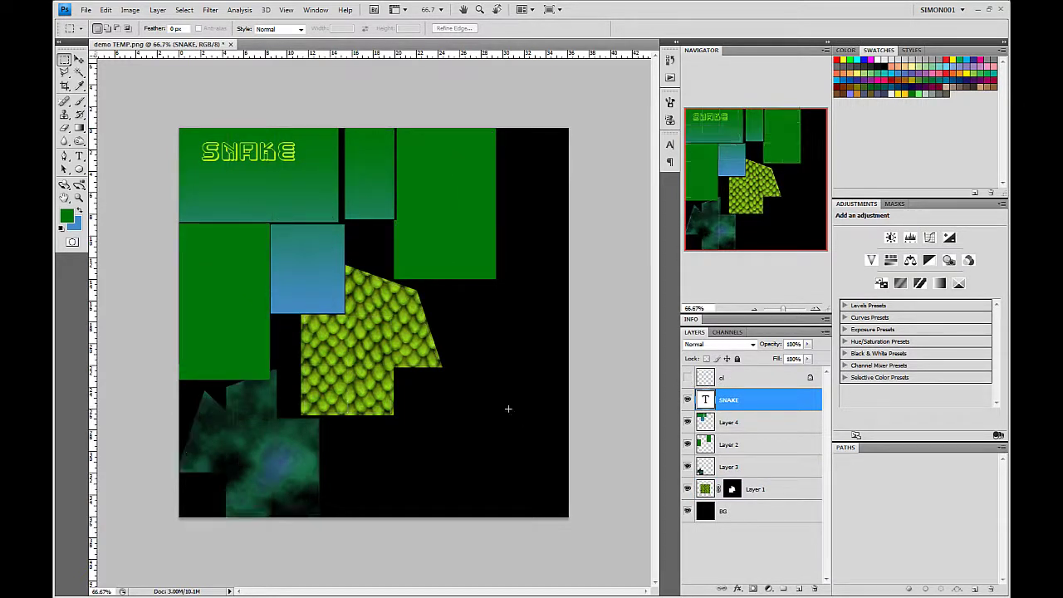
click(687, 378)
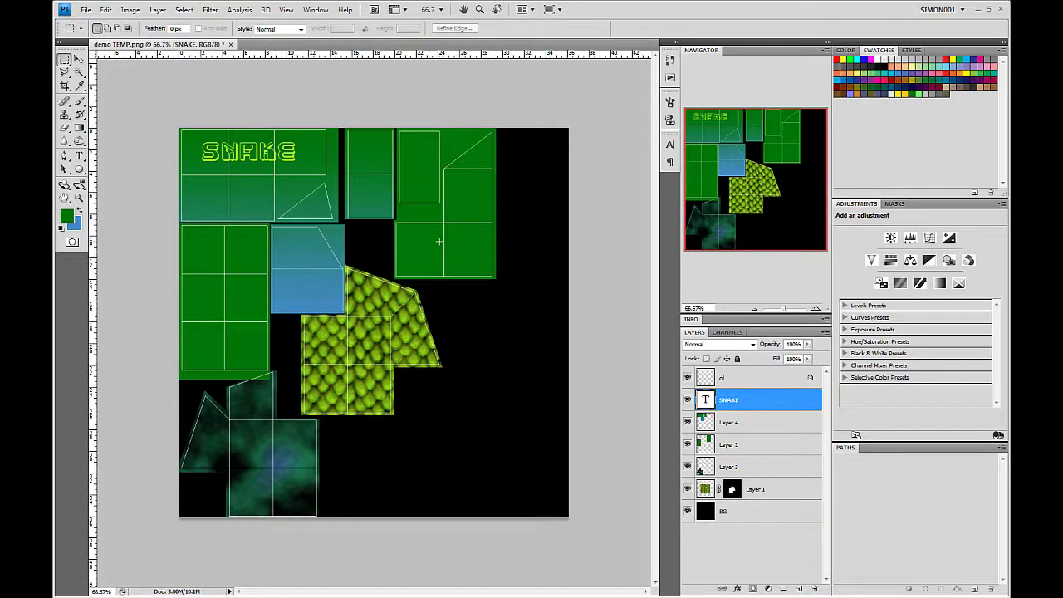
click(688, 378)
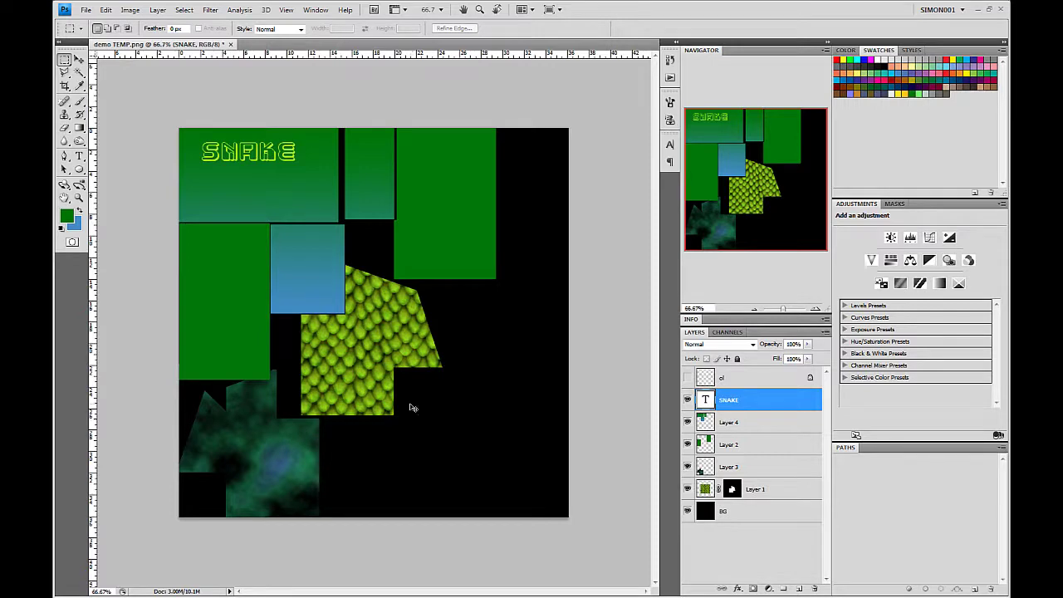
Step: Save the layered document in Photoshop format as demo COLOUR in the sourceimages folder of the UV mapping basics project
key(ctrl+shift+s)
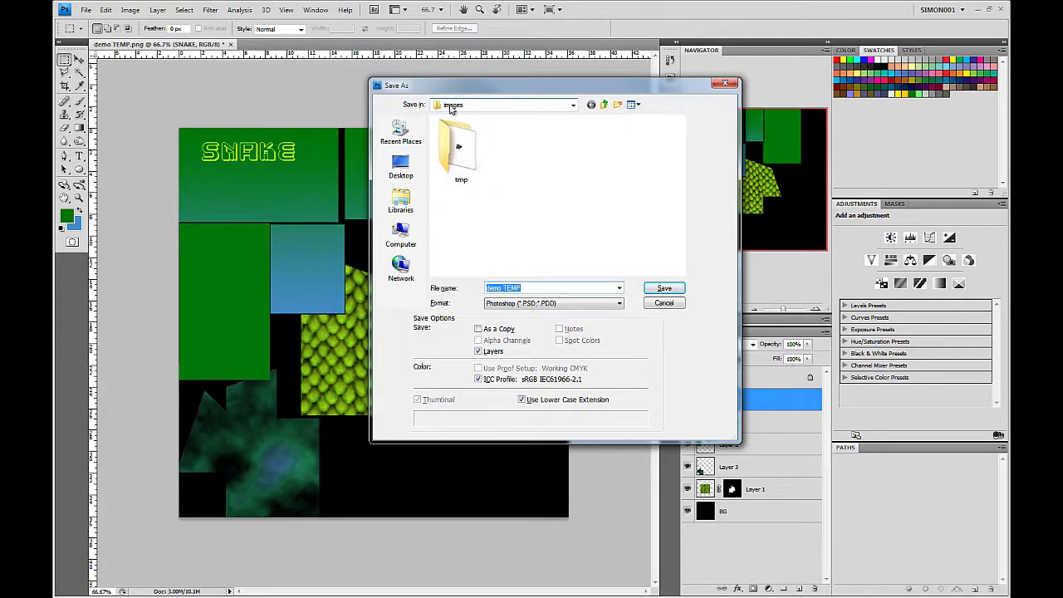
click(604, 104)
click(506, 204)
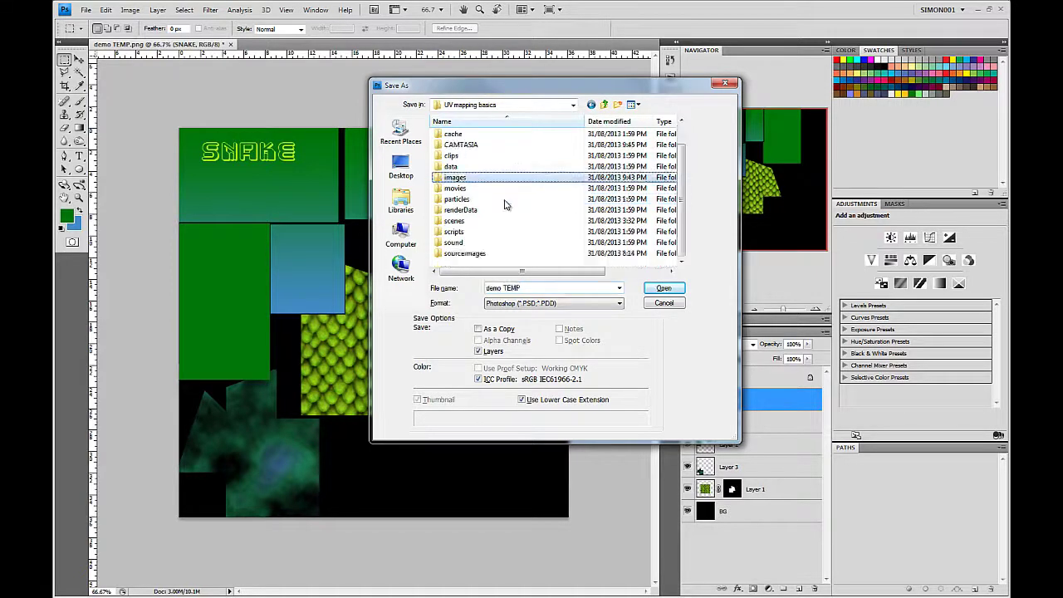
scroll(503, 208, down, 1)
double_click(465, 253)
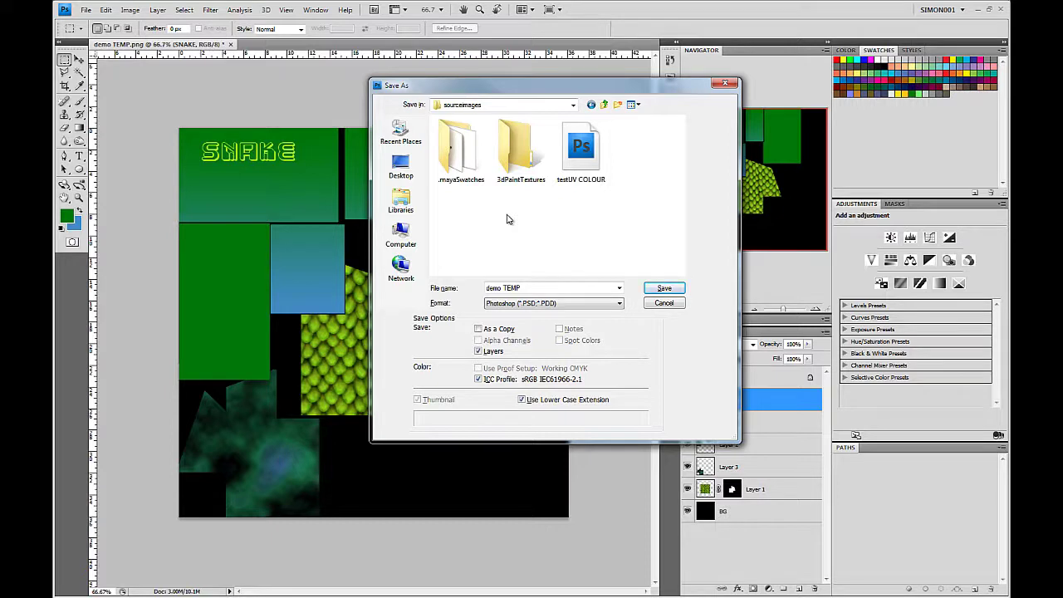
click(507, 287)
double_click(515, 287)
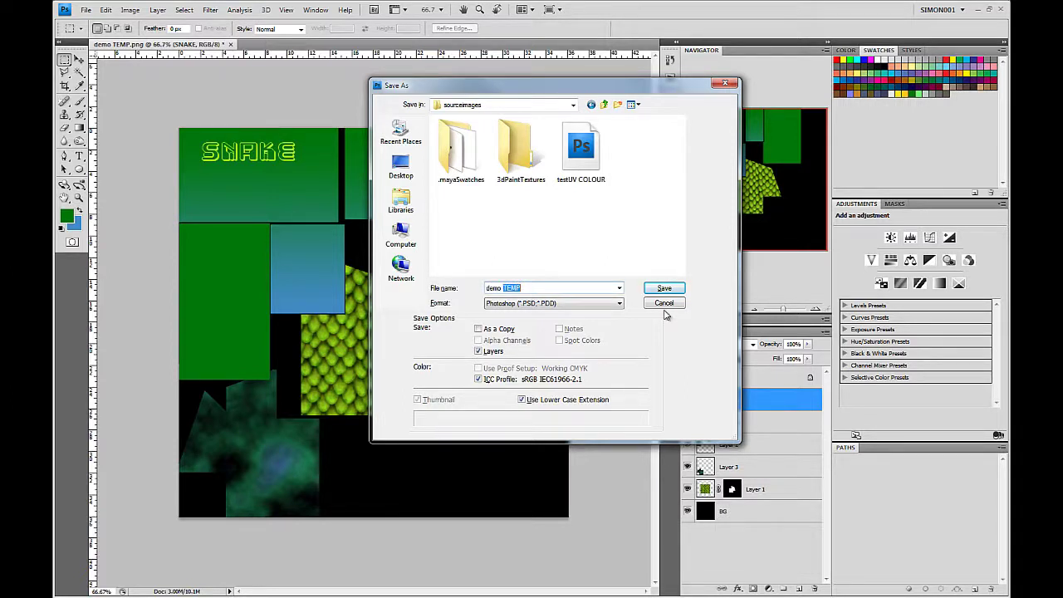
text(COLOUR)
key(Tab)
click(668, 291)
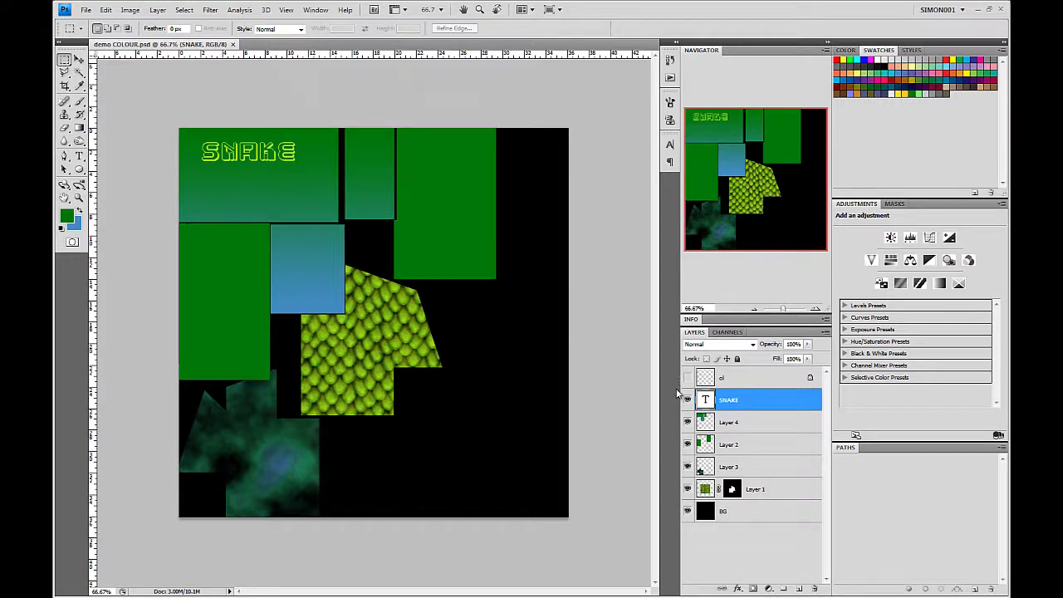
Step: Save a copy of the texture as demo COLOUR in PNG format in the sourceimages folder, with interlacing set to None
click(83, 10)
click(104, 163)
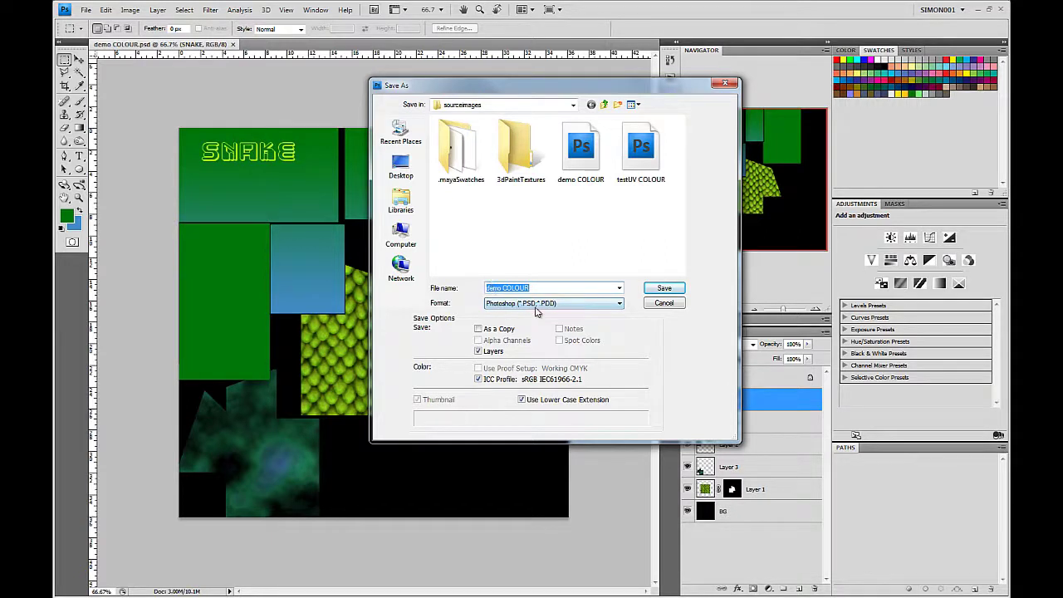
click(537, 304)
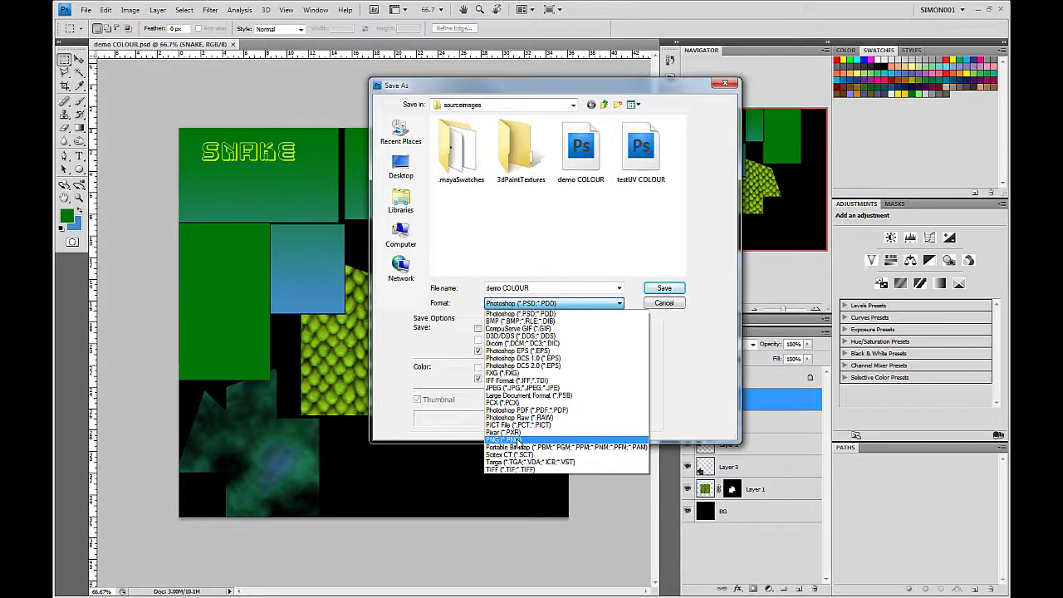
click(516, 440)
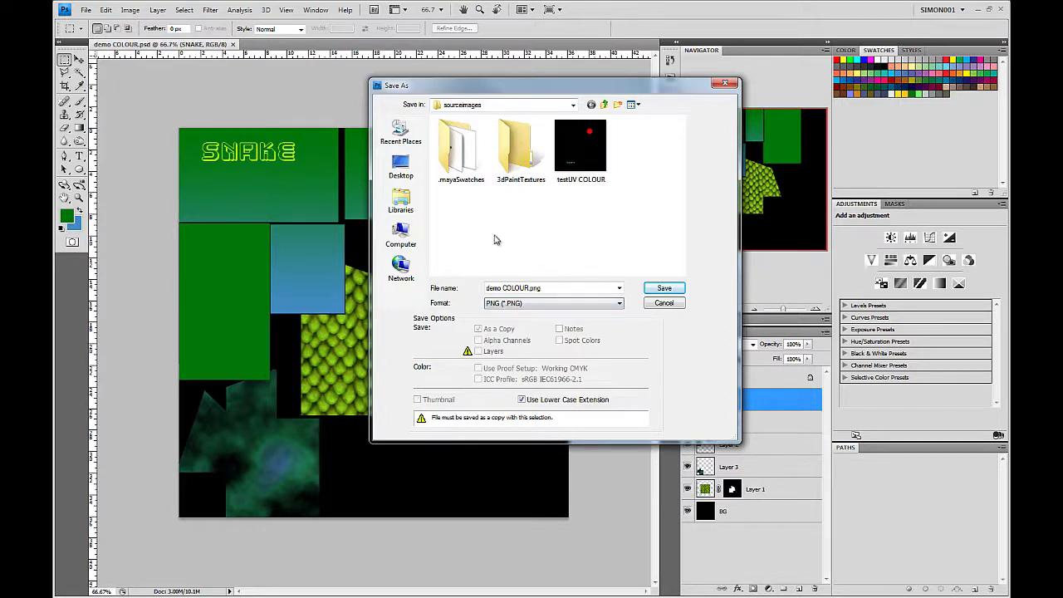
click(660, 289)
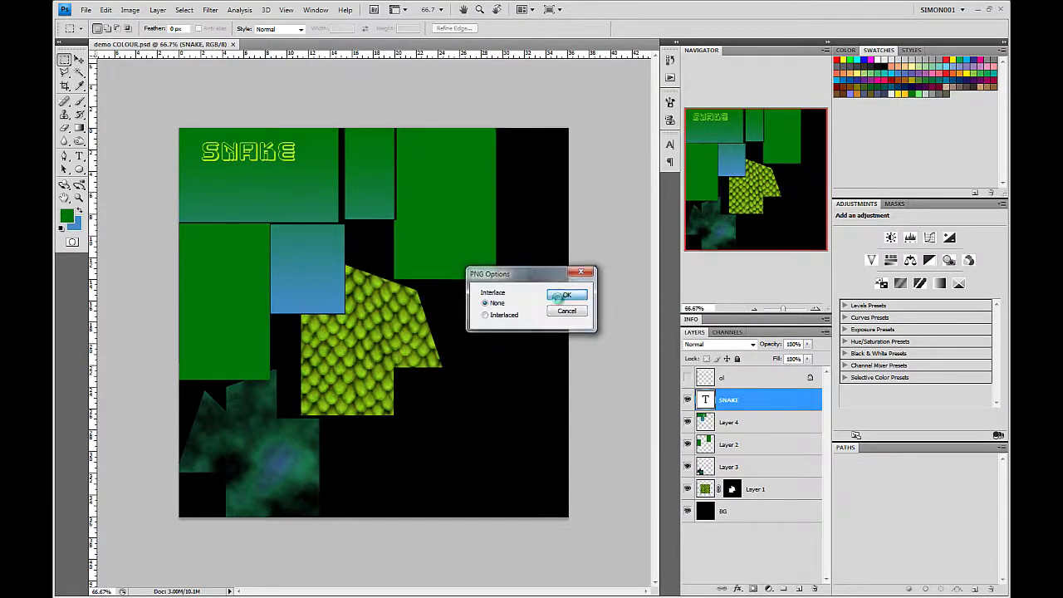
click(562, 296)
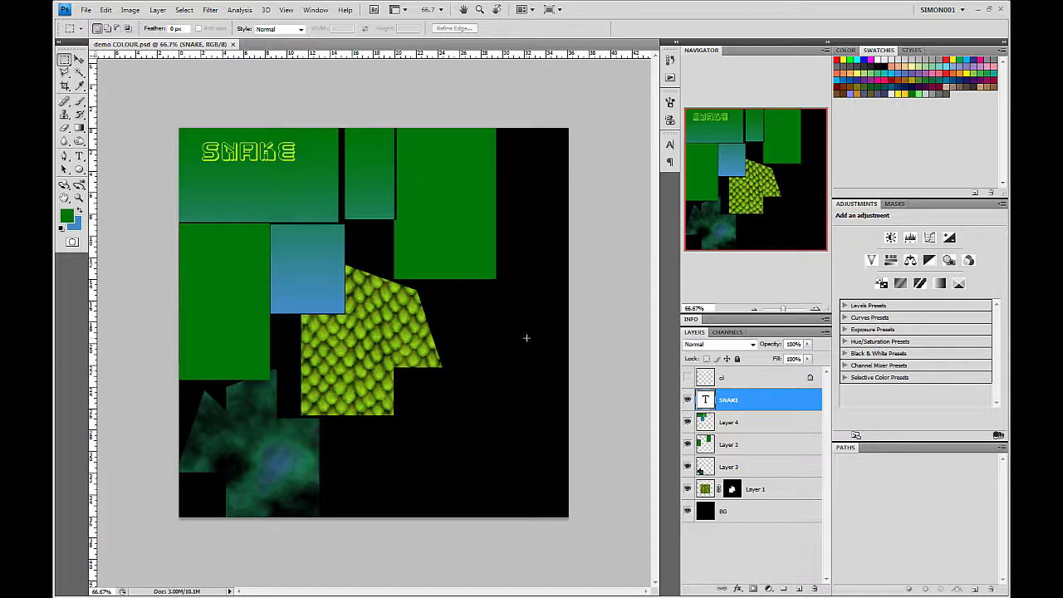
Step: Switch to Maya, enlarge the perspective view to fill the workspace and look over the checkered block model
key(alt+Tab)
key(alt+Tab)
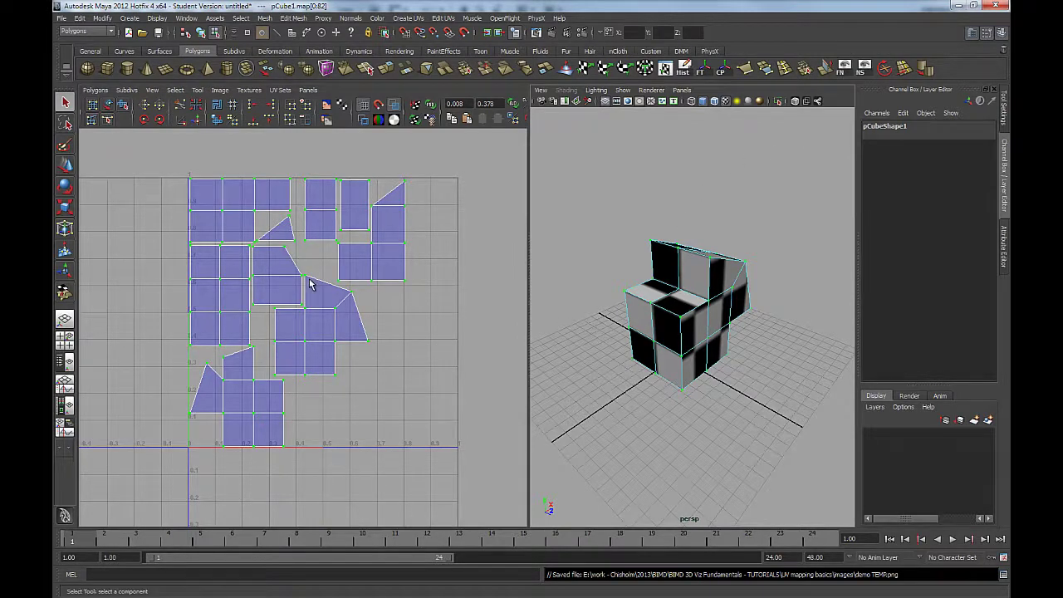
key(space)
alt+right_drag(605, 403, 559, 368)
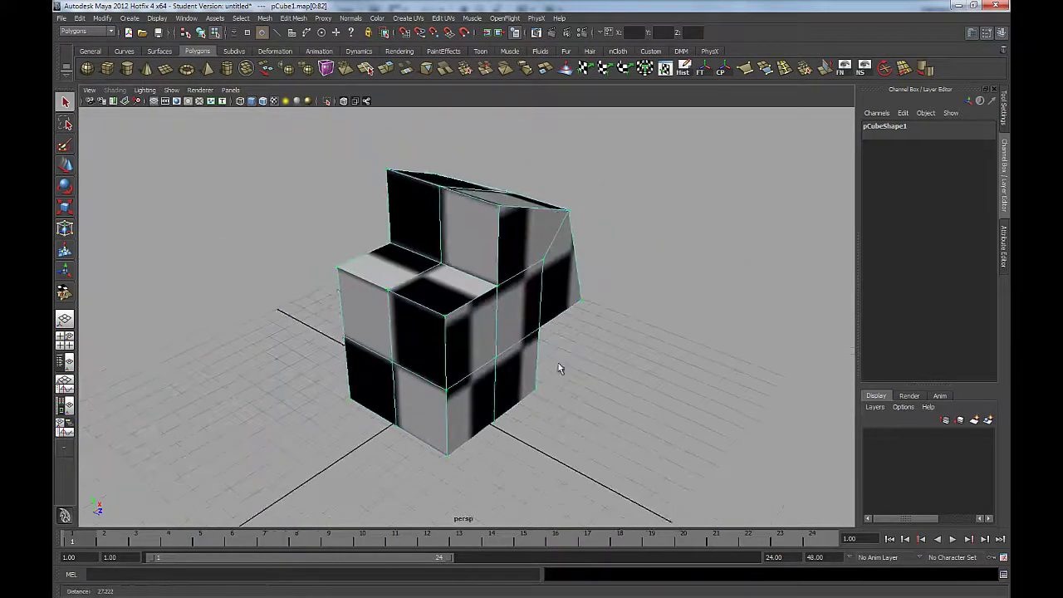
alt+drag(411, 311, 318, 277)
alt+right_drag(440, 307, 386, 285)
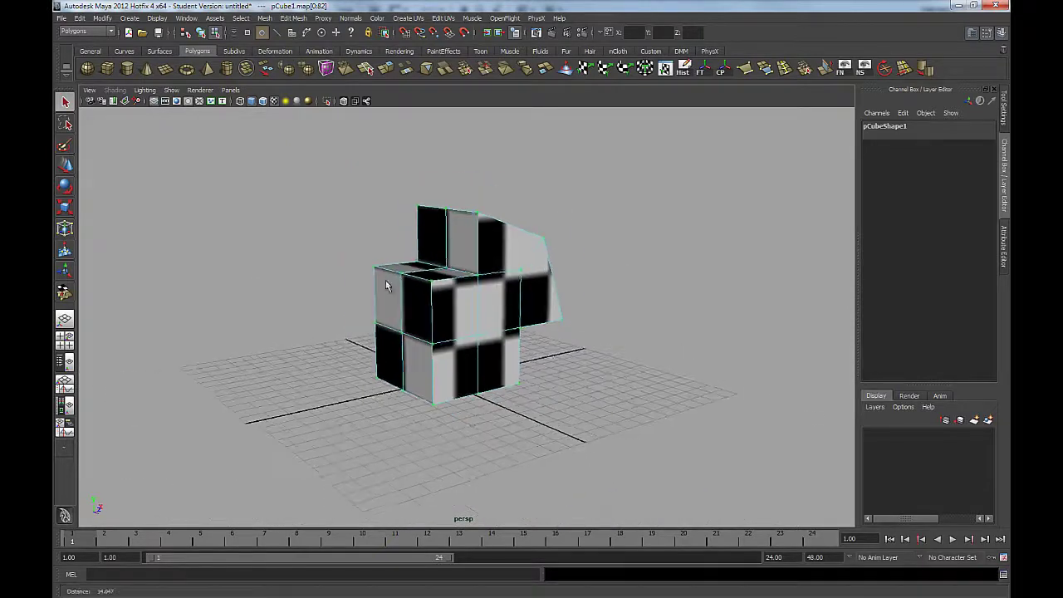
mouse_move(386, 284)
alt+mouse_down()
mouse_move(419, 309)
mouse_move(394, 282)
alt+mouse_up()
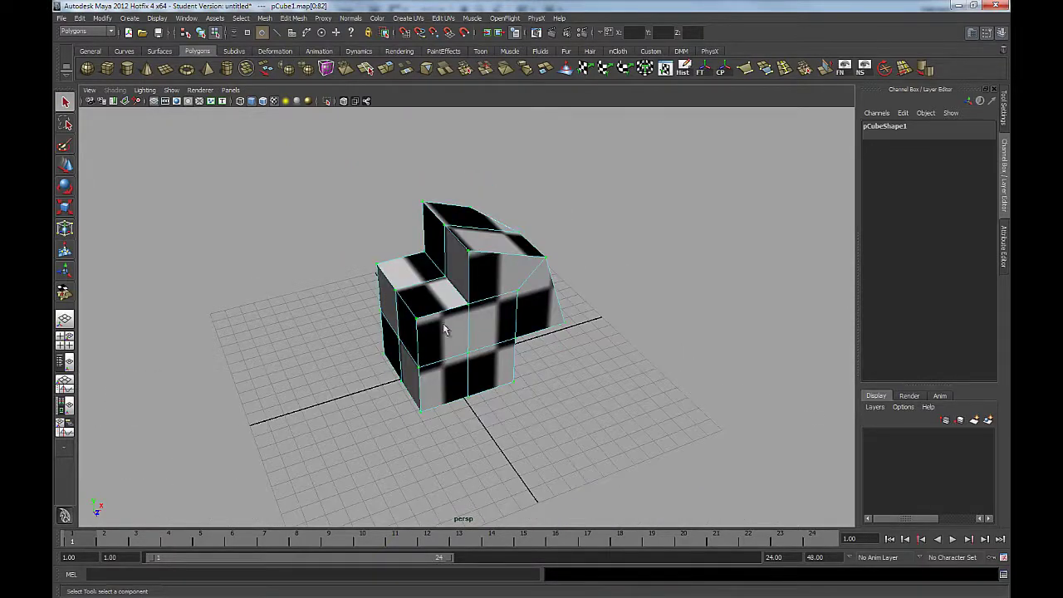
alt+right_drag(556, 374, 490, 304)
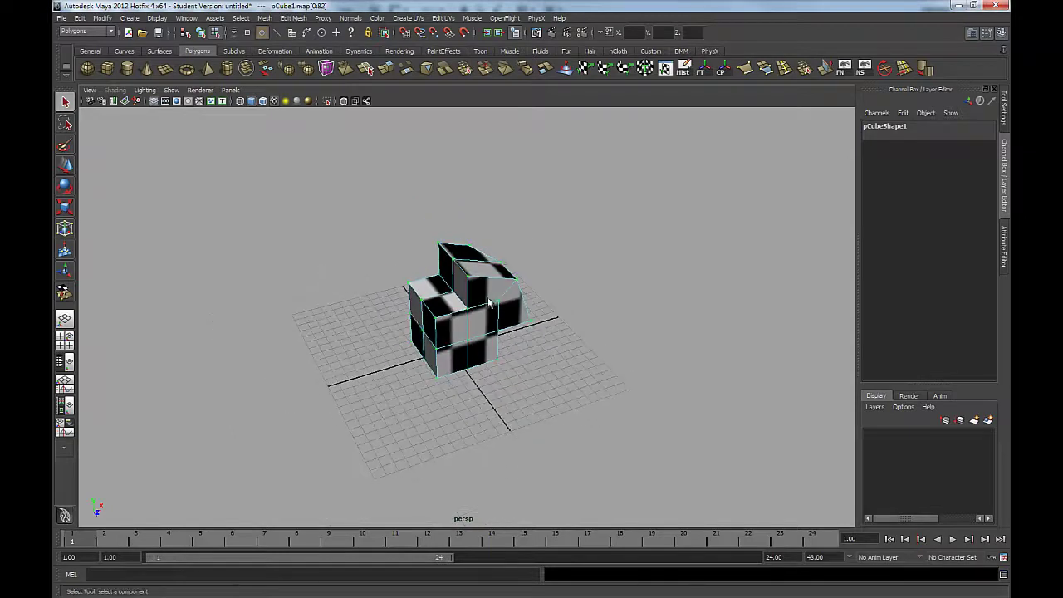
alt+drag(490, 303, 471, 303)
Step: Clear the UV selection, return the model to object mode and assign a new Lambert material to it
click(562, 301)
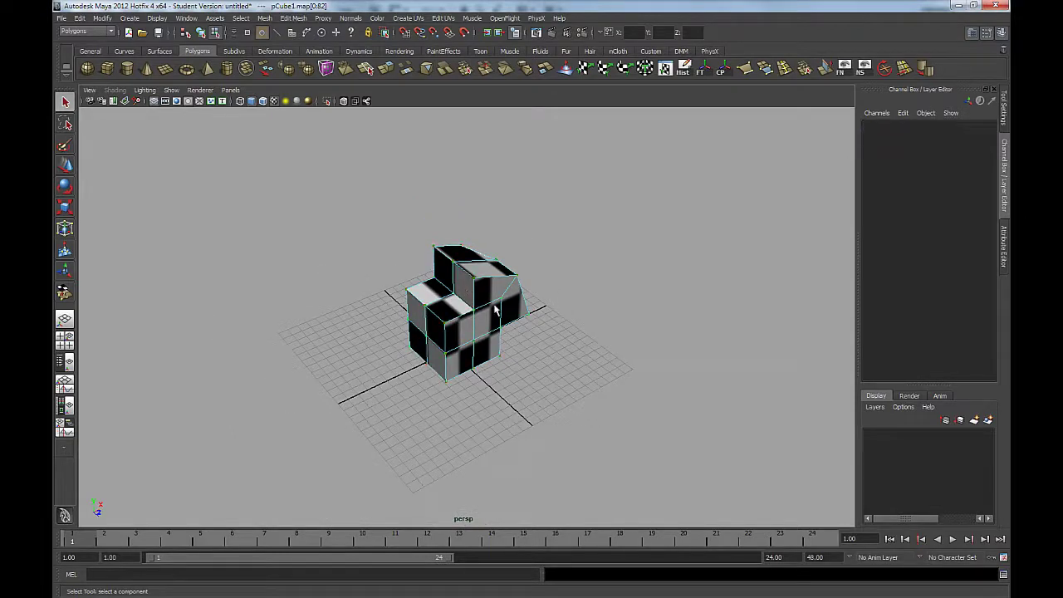
right_drag(495, 311, 531, 290)
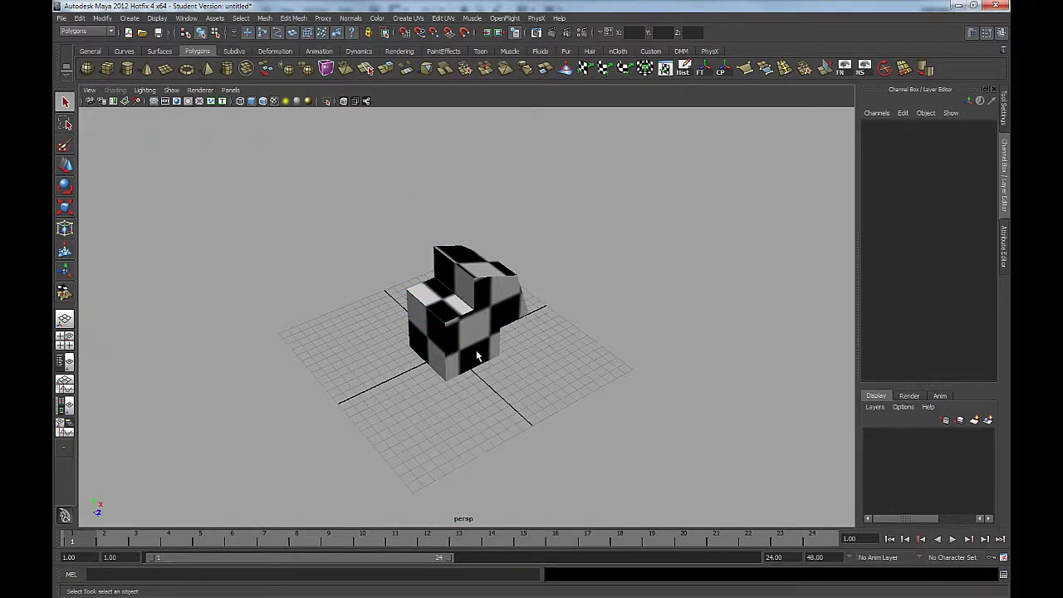
click(451, 317)
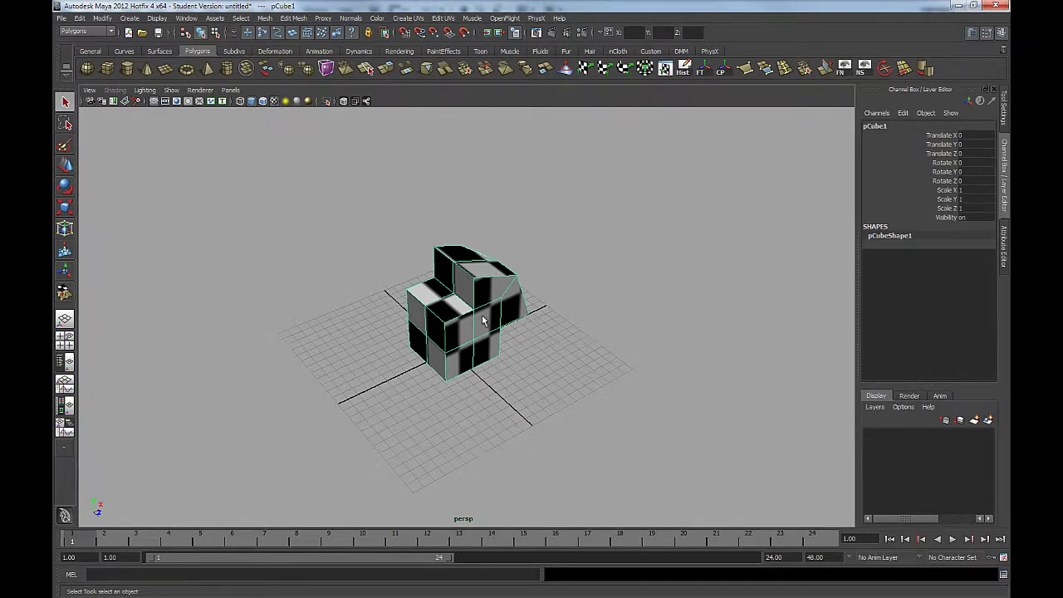
right_click(454, 286)
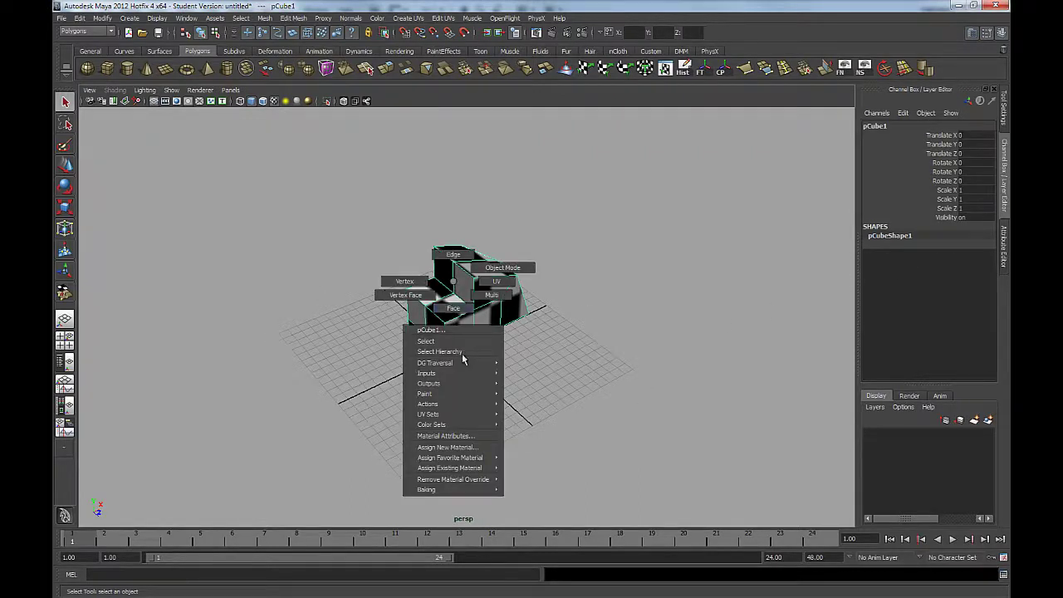
mouse_move(462, 458)
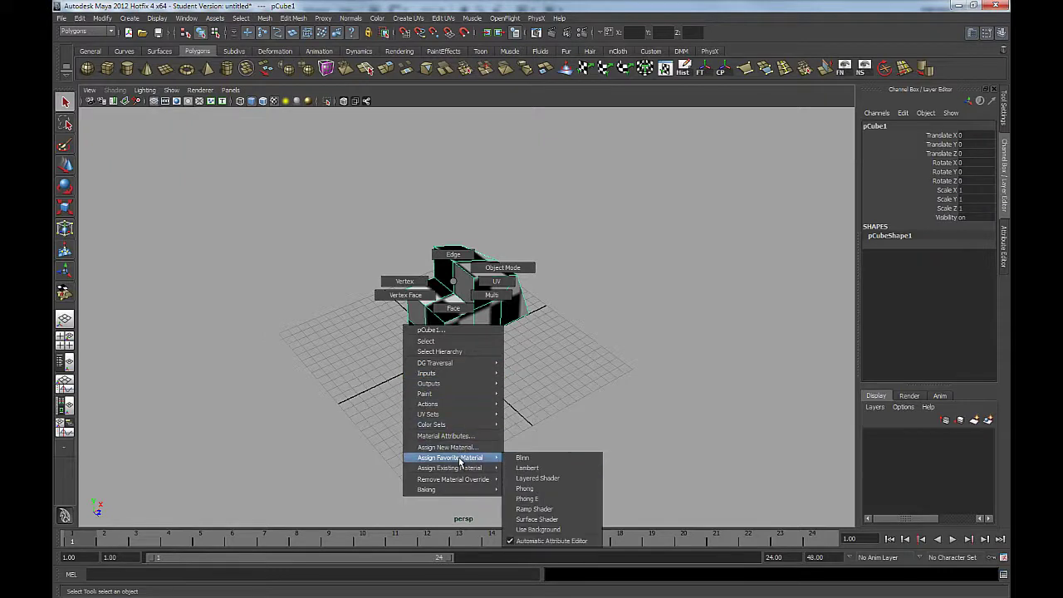
click(537, 468)
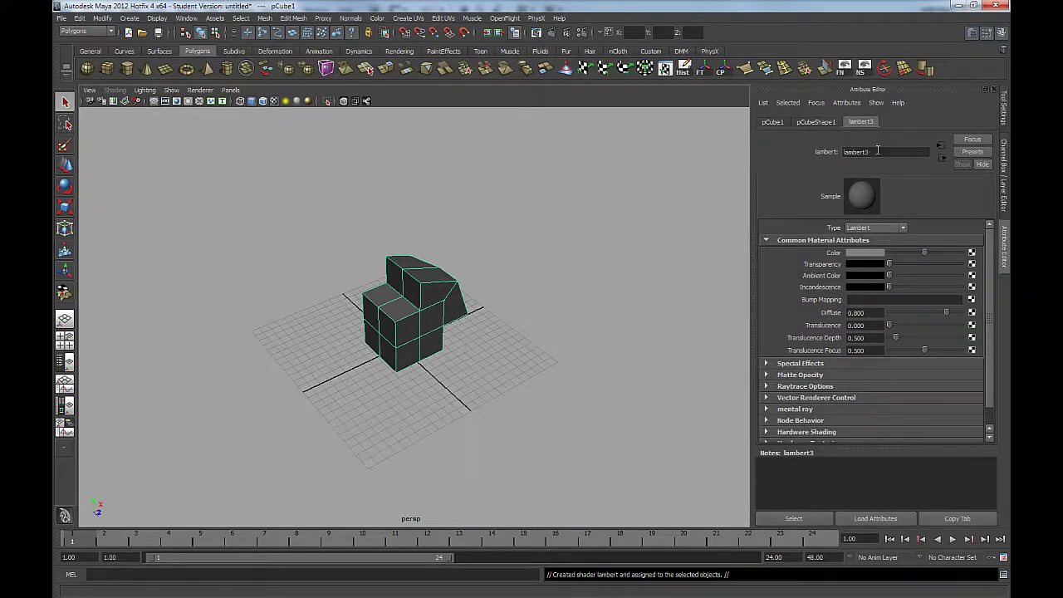
Step: Rename the new Lambert material as block_snake_shader
drag(876, 150, 762, 245)
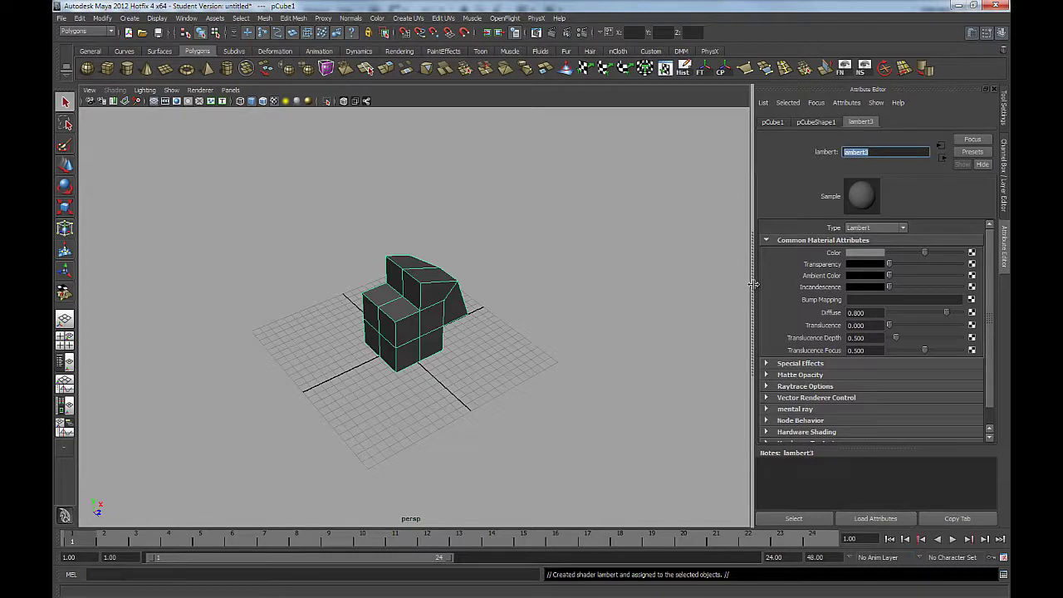
text(ble)
key(Return)
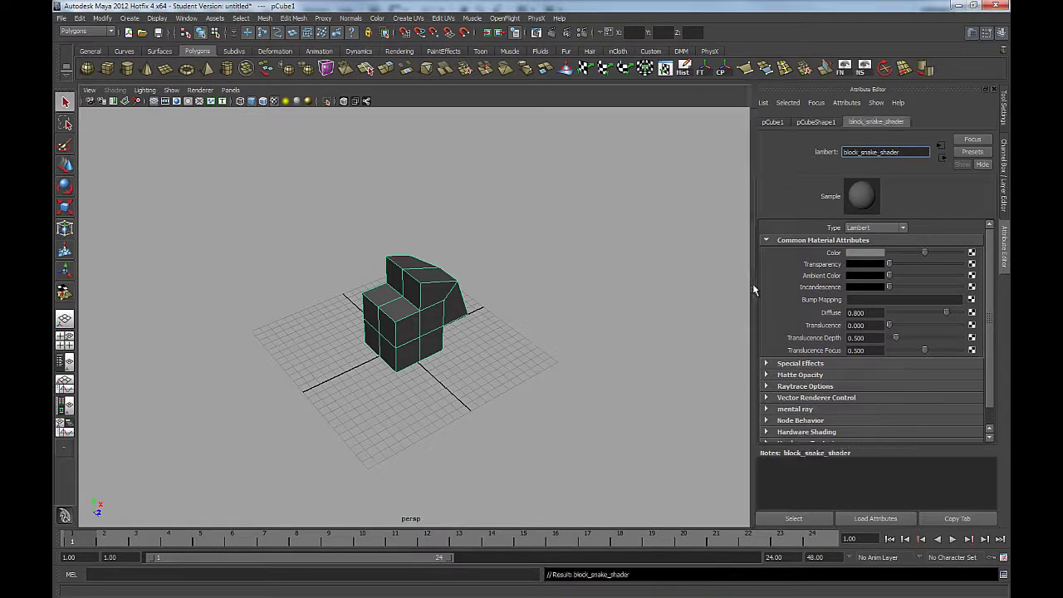
Step: Map a File texture to the material's color and load the demo COLOUR PNG from the sourceimages folder
alt+drag(503, 299, 488, 305)
scroll(498, 332, up, 6)
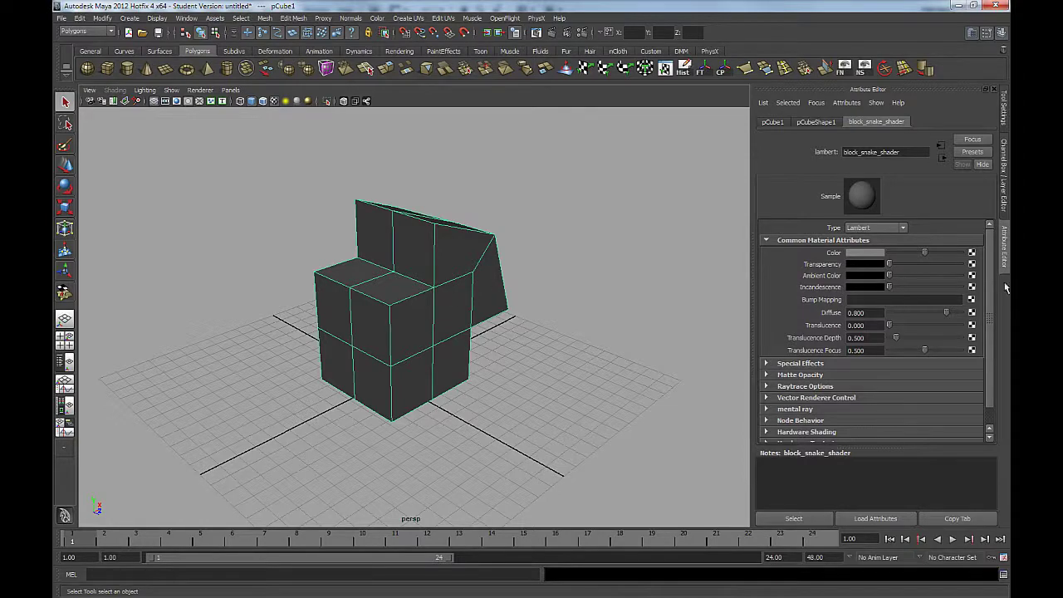
click(972, 253)
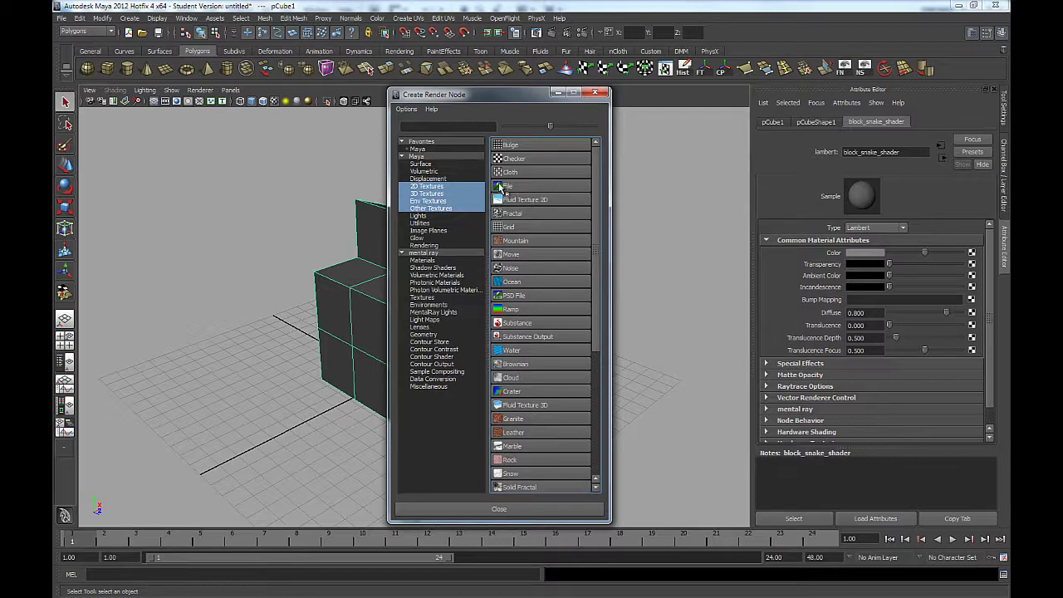
scroll(532, 199, down, 3)
scroll(536, 208, up, 3)
click(518, 188)
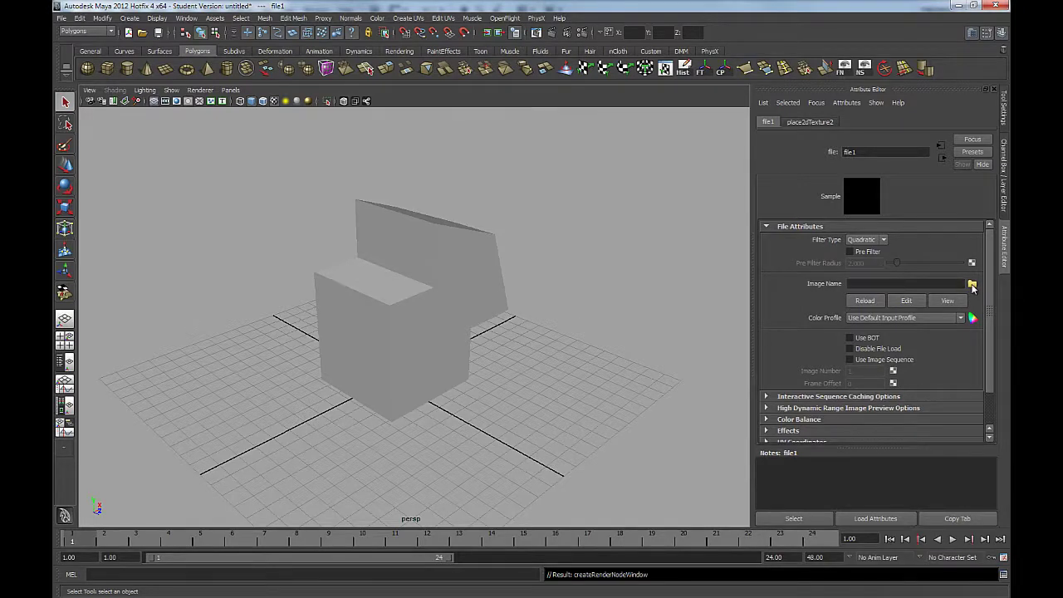
click(973, 285)
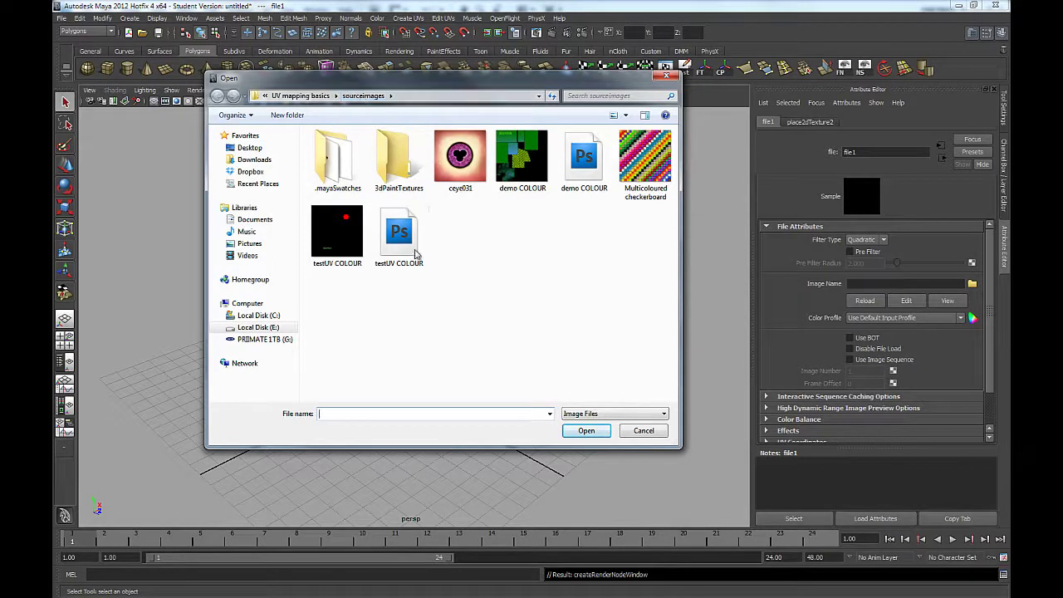
click(522, 158)
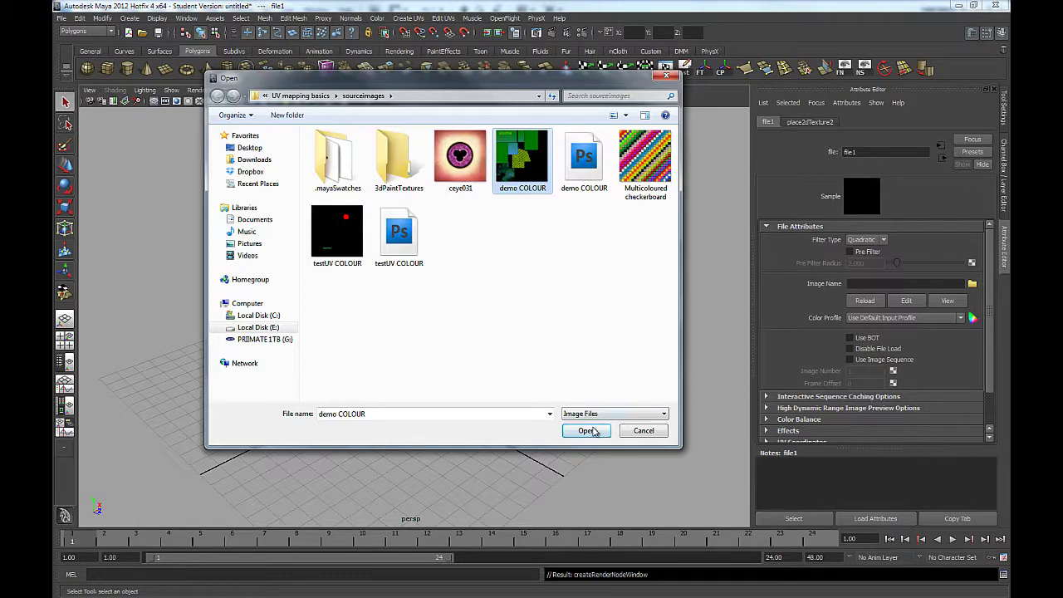
click(587, 431)
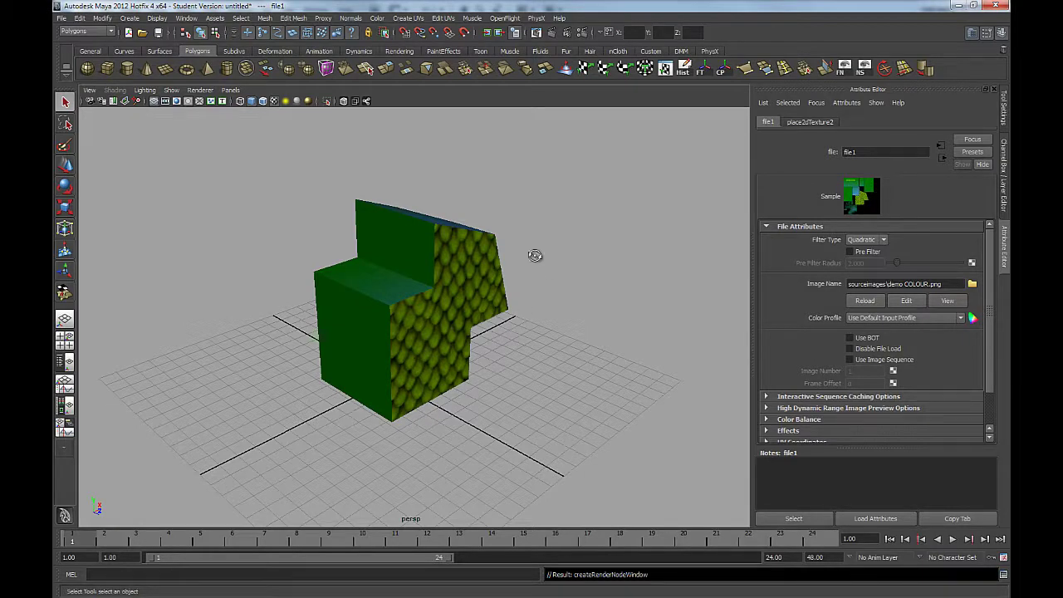
Step: Check the SNAKE lettering on the textured model's underside and hide the viewport grid
alt+drag(537, 254, 394, 328)
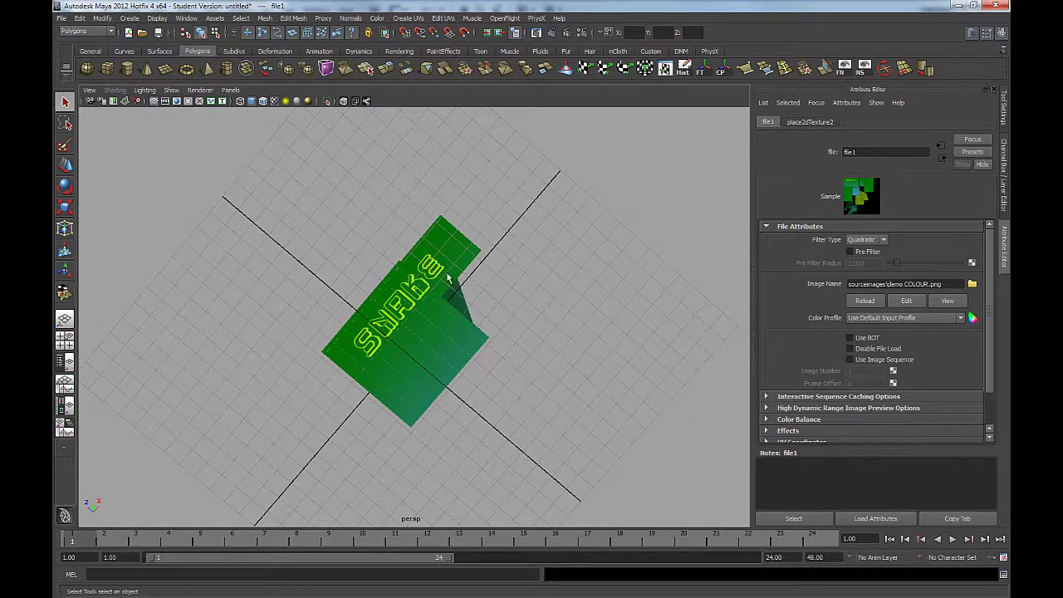
alt+drag(490, 317, 380, 368)
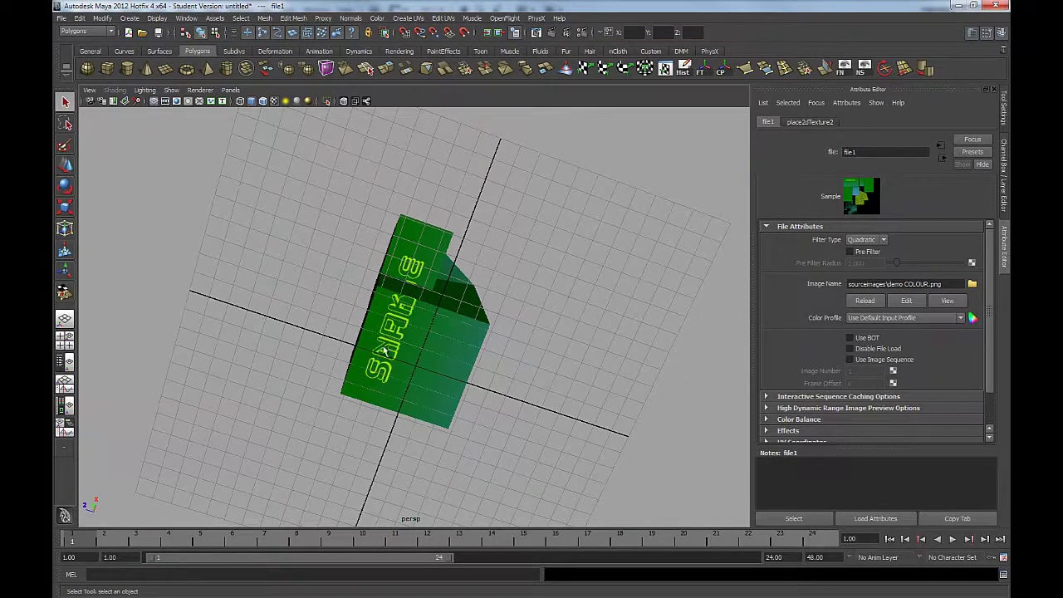
alt+drag(407, 304, 403, 349)
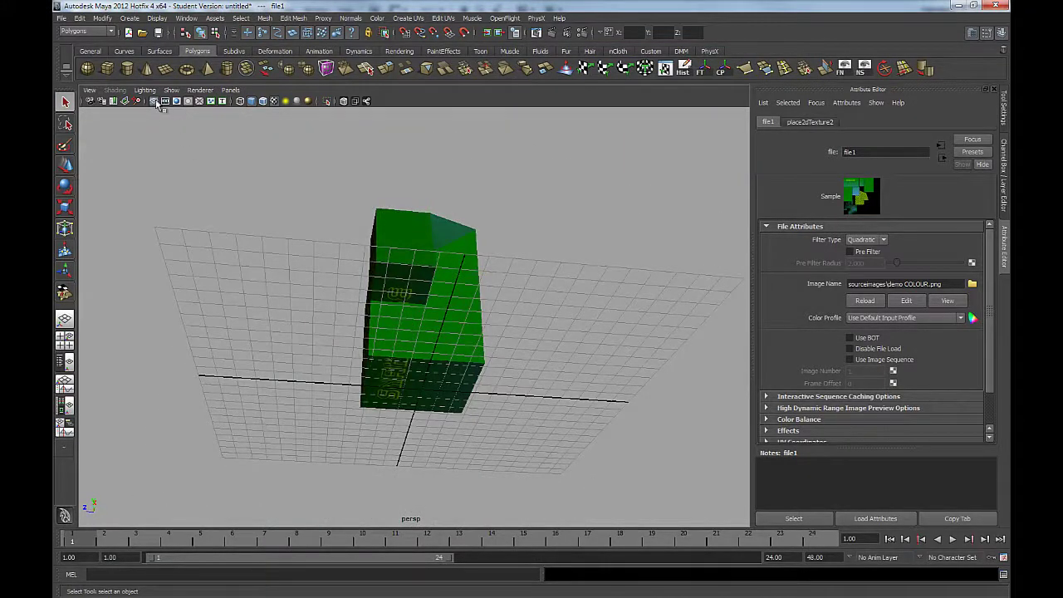
alt+drag(157, 114, 352, 239)
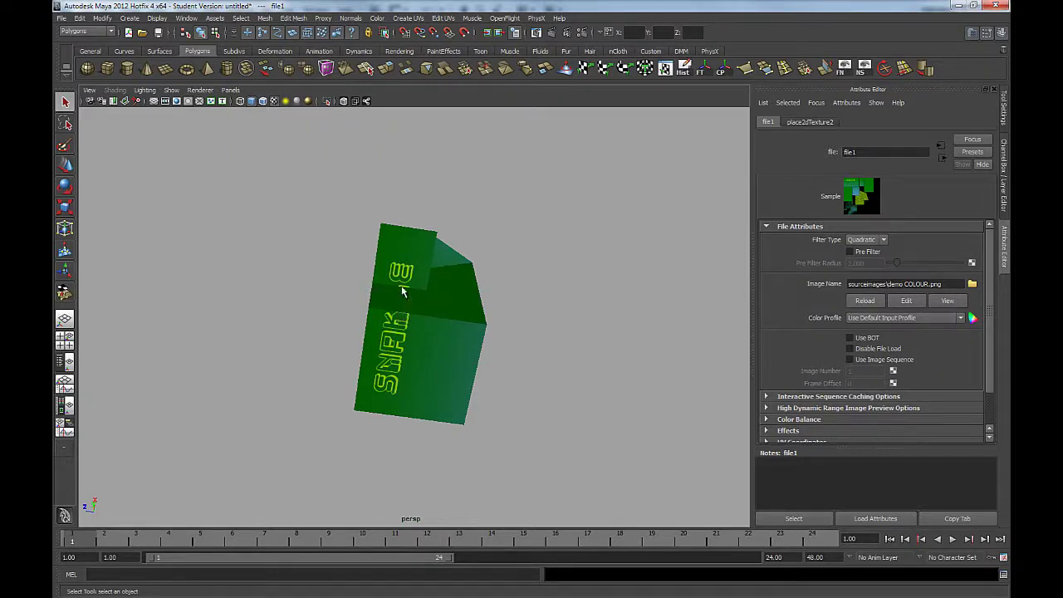
Step: Examine the texture around the model, closely checking the cloud-textured side beneath the sloping top for misplaced colour
mouse_move(428, 307)
alt+mouse_down()
mouse_move(449, 311)
mouse_move(457, 292)
mouse_move(422, 293)
alt+mouse_up()
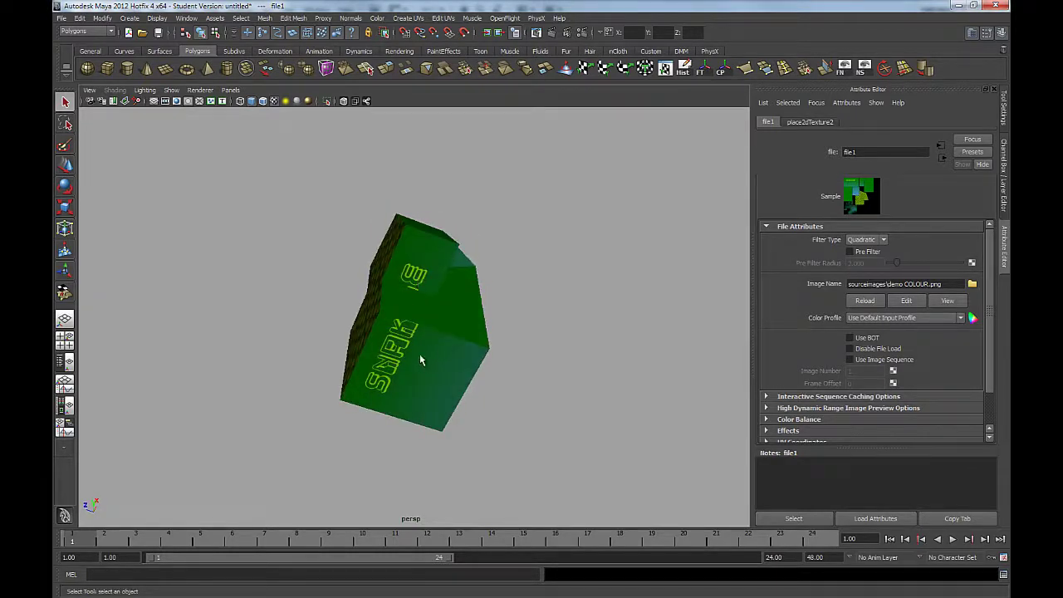
alt+drag(420, 358, 463, 283)
alt+drag(576, 240, 470, 290)
alt+right_drag(470, 289, 553, 334)
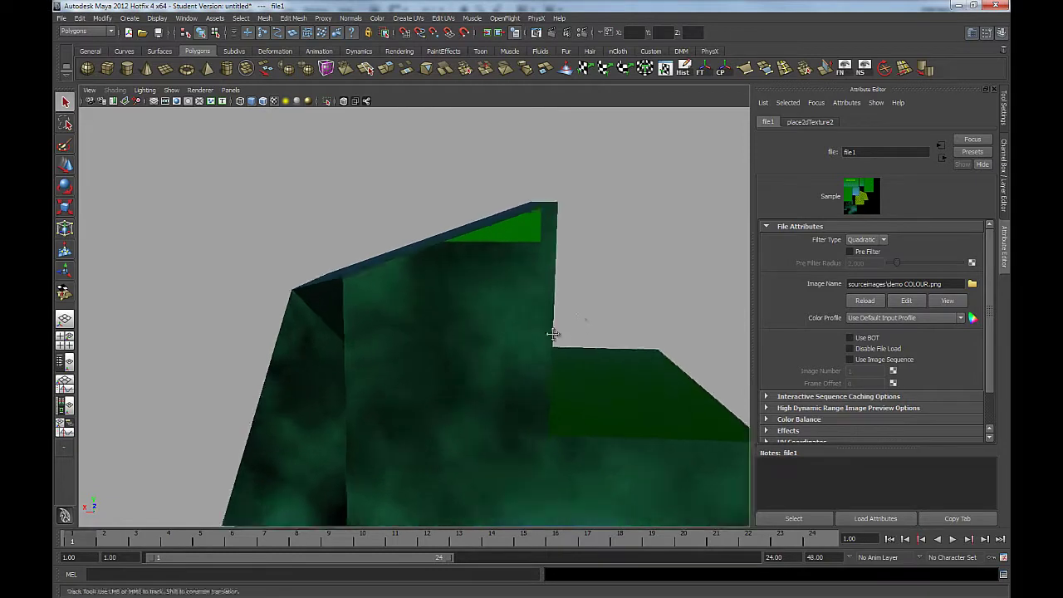
alt+drag(553, 334, 434, 284)
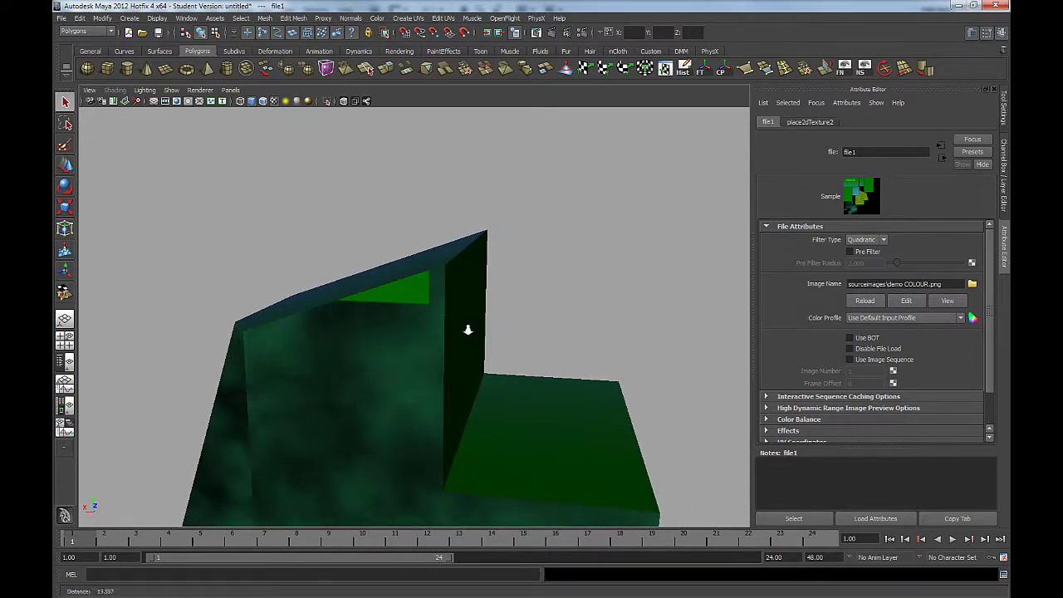
alt+drag(468, 330, 430, 340)
alt+drag(329, 380, 389, 330)
alt+right_drag(389, 329, 361, 347)
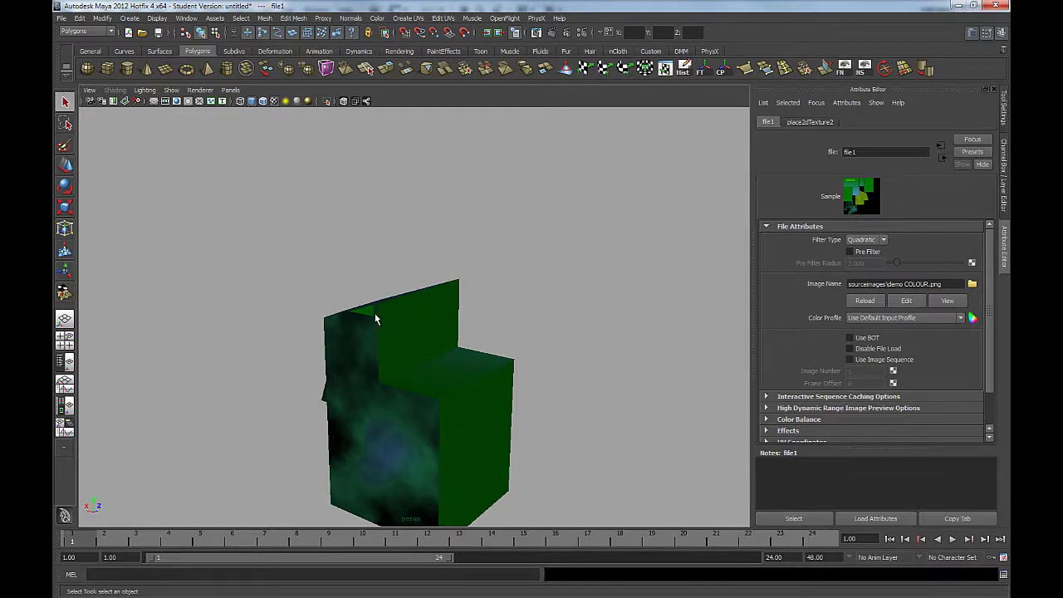
Step: Bring back the UV layout beside a widened perspective view, select the model and display the texture image behind its UVs
key(space)
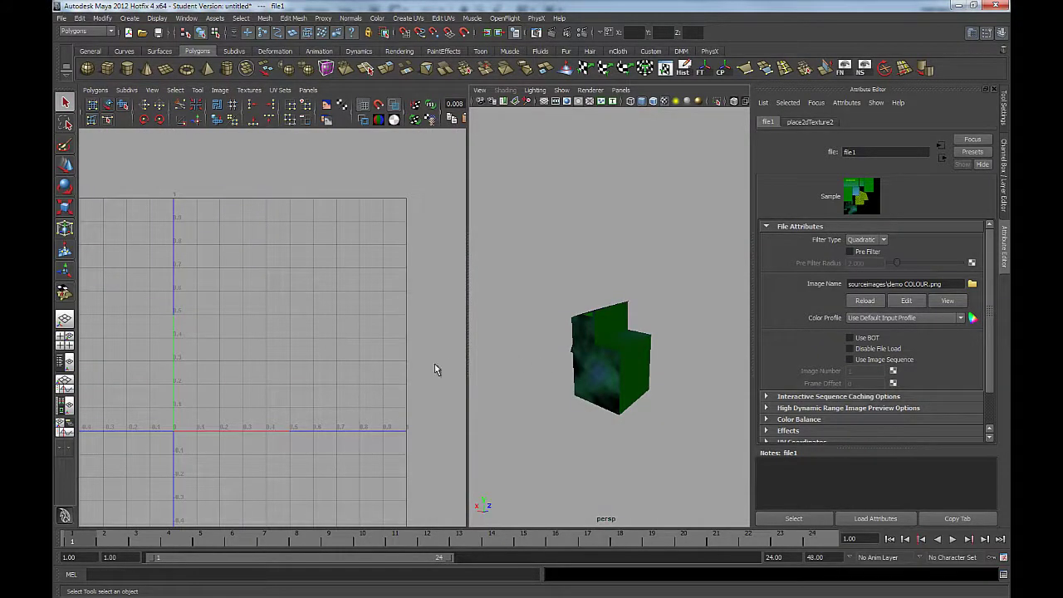
drag(468, 311, 426, 318)
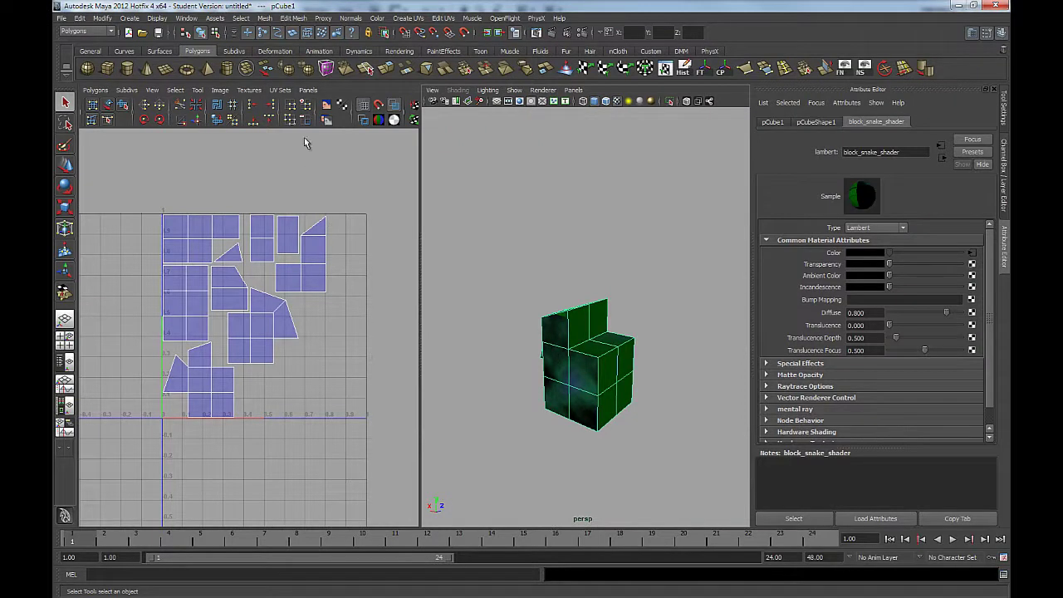
click(327, 107)
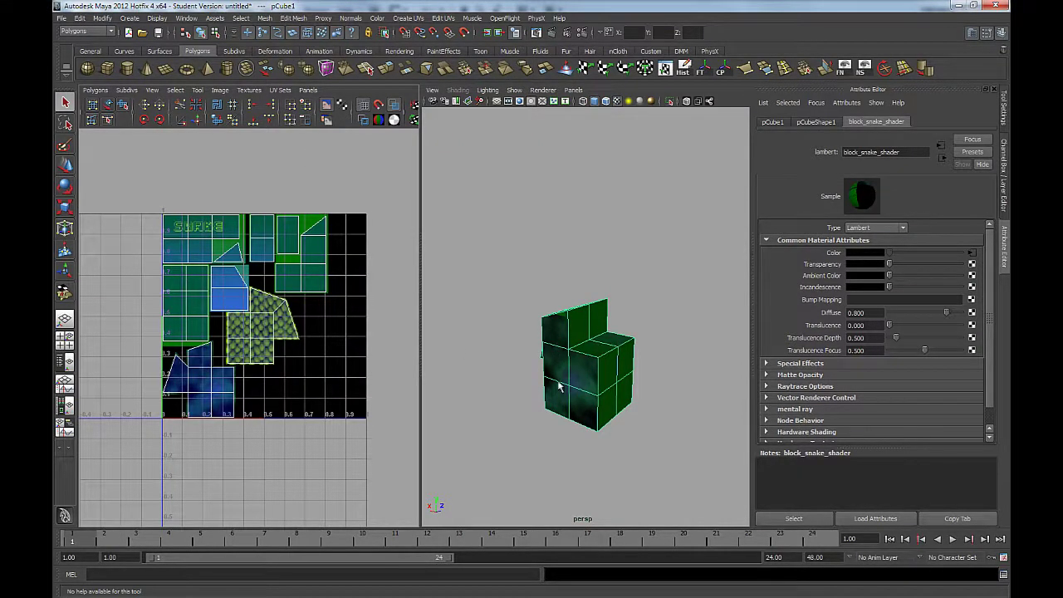
Step: Examine the edge where the green area meets the cloud-textured shell in the UV layout, and the matching side on the model
scroll(188, 371, up, 6)
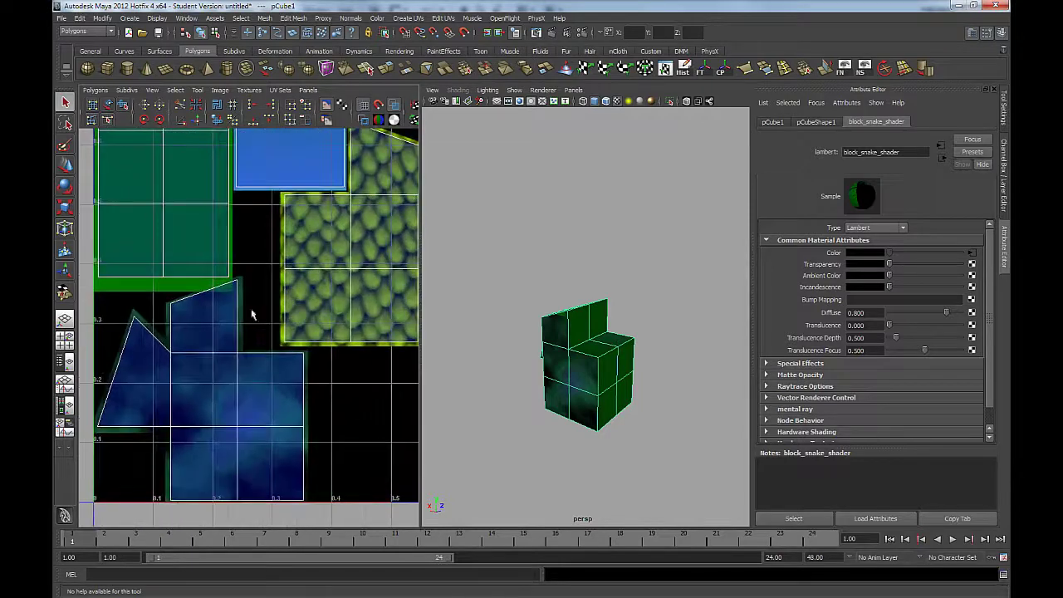
scroll(249, 326, up, 4)
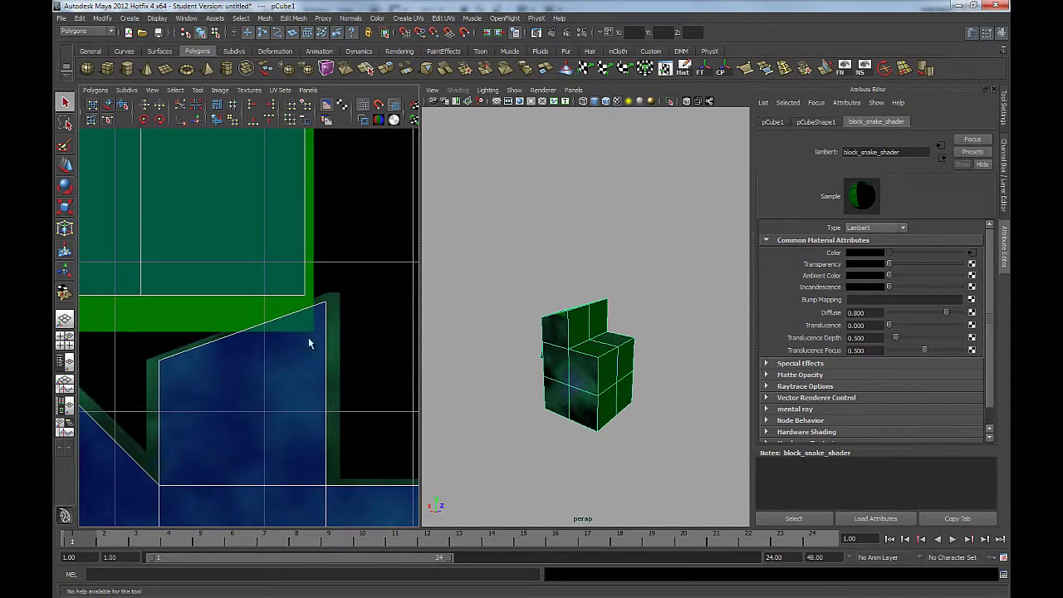
alt+right_drag(530, 341, 576, 392)
alt+drag(492, 339, 563, 356)
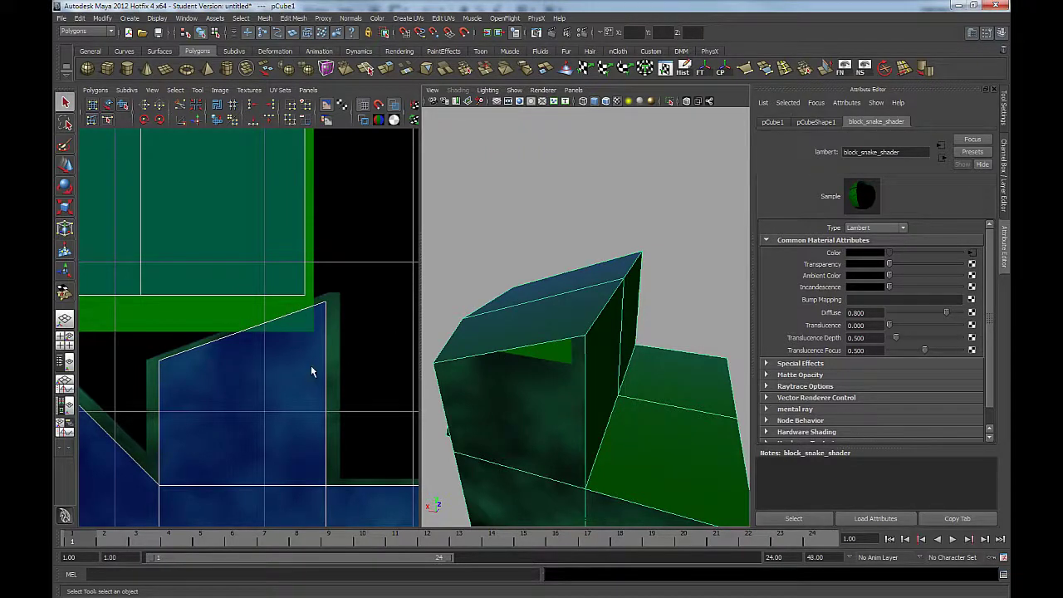
Step: Switch to Photoshop, show the ol UV outline layer over the demo COLOUR texture and enlarge the image to 200%
key(alt+Tab)
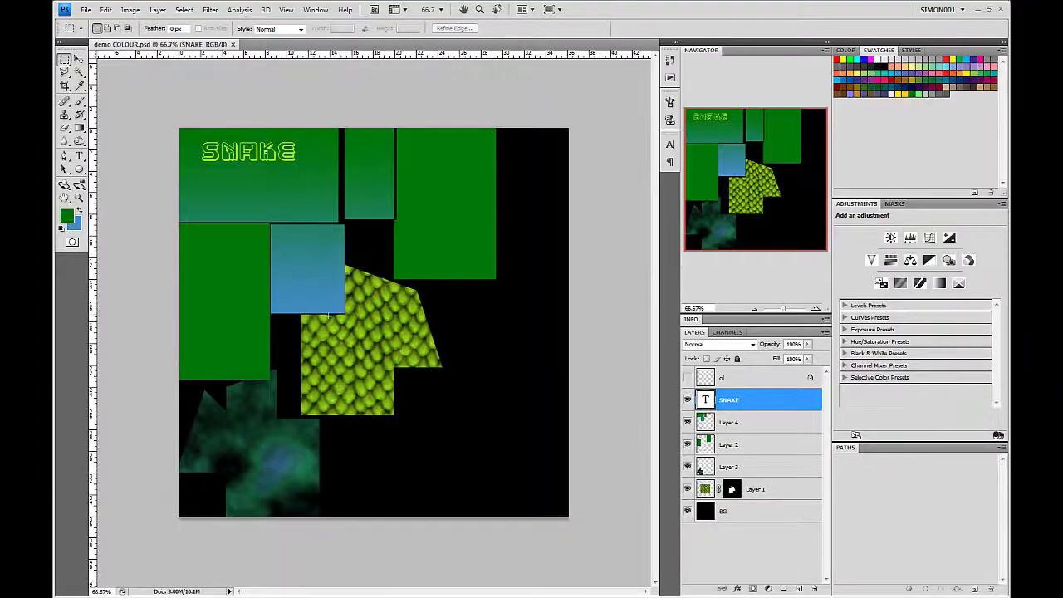
click(688, 378)
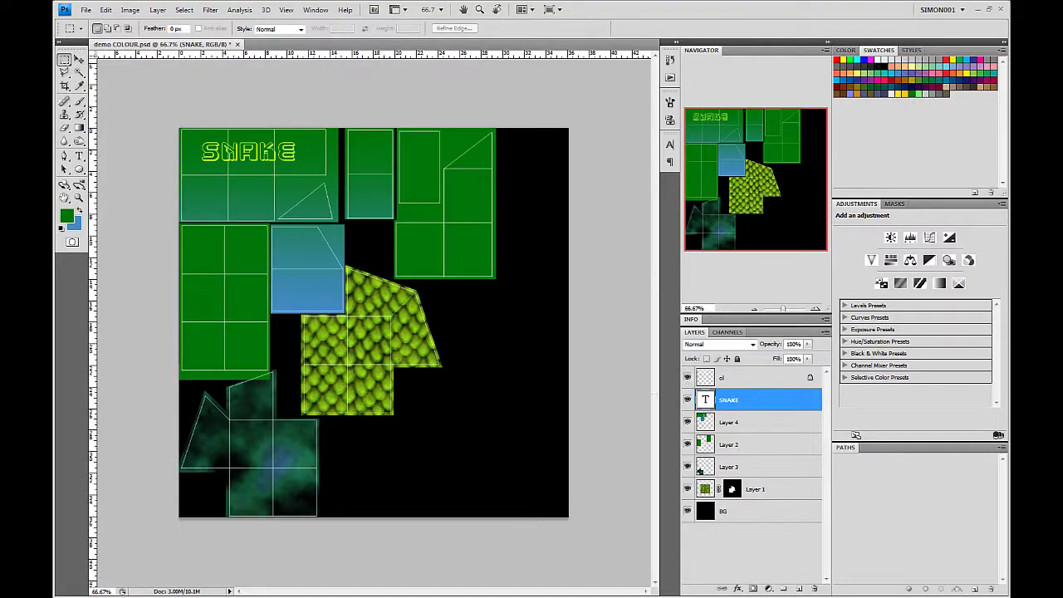
click(815, 310)
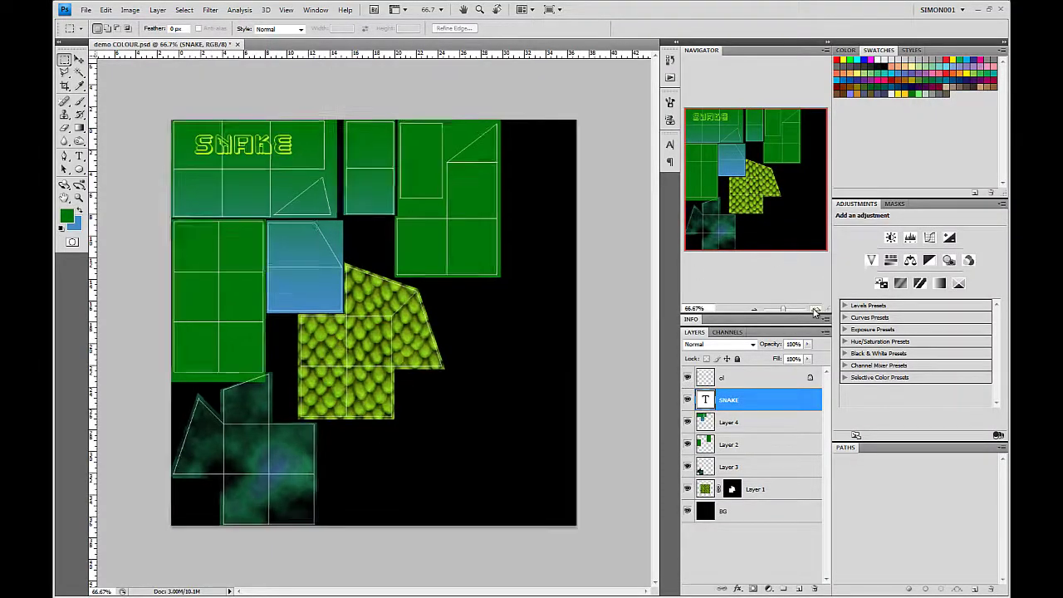
click(815, 311)
Step: Return to Maya and compare the whole UV layout with the cloud-textured side and sloping top of the model
key(alt+Tab)
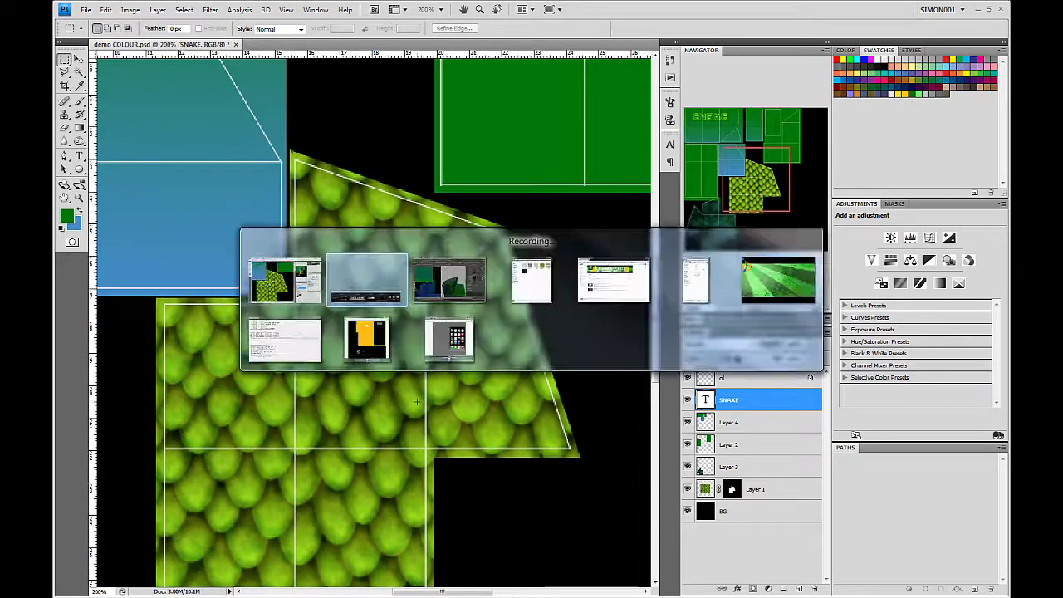
key(alt+Tab)
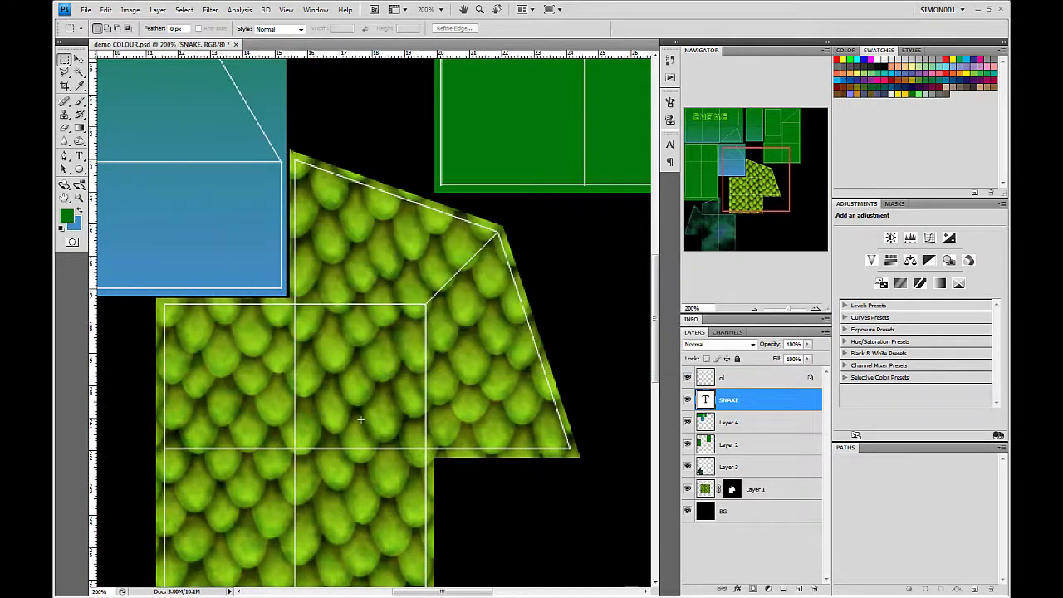
key(alt+Tab)
key(alt+Tab)
key(alt+Tab)
key(Tab)
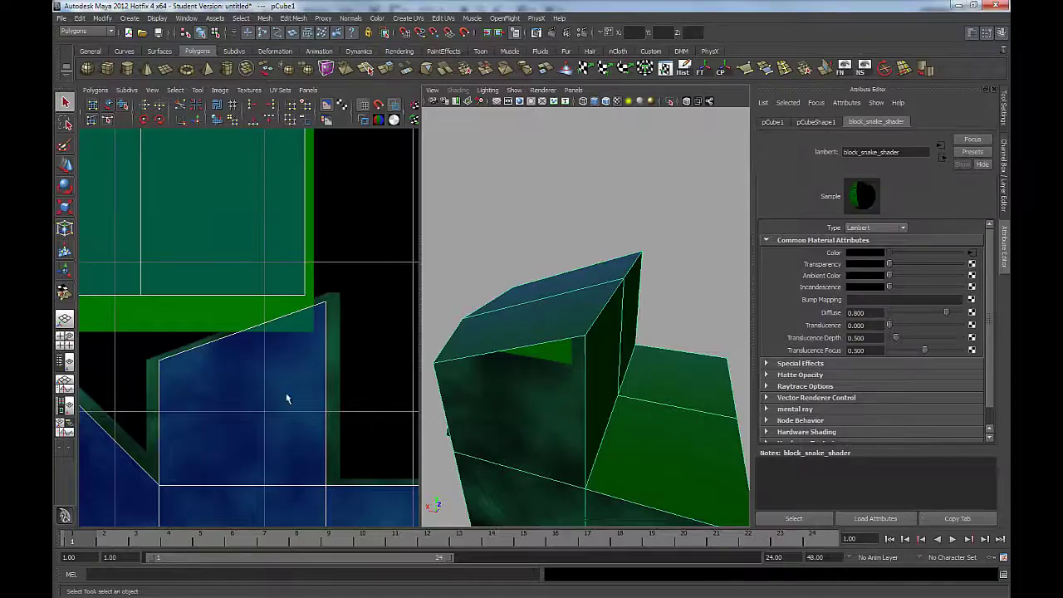
scroll(356, 378, down, 5)
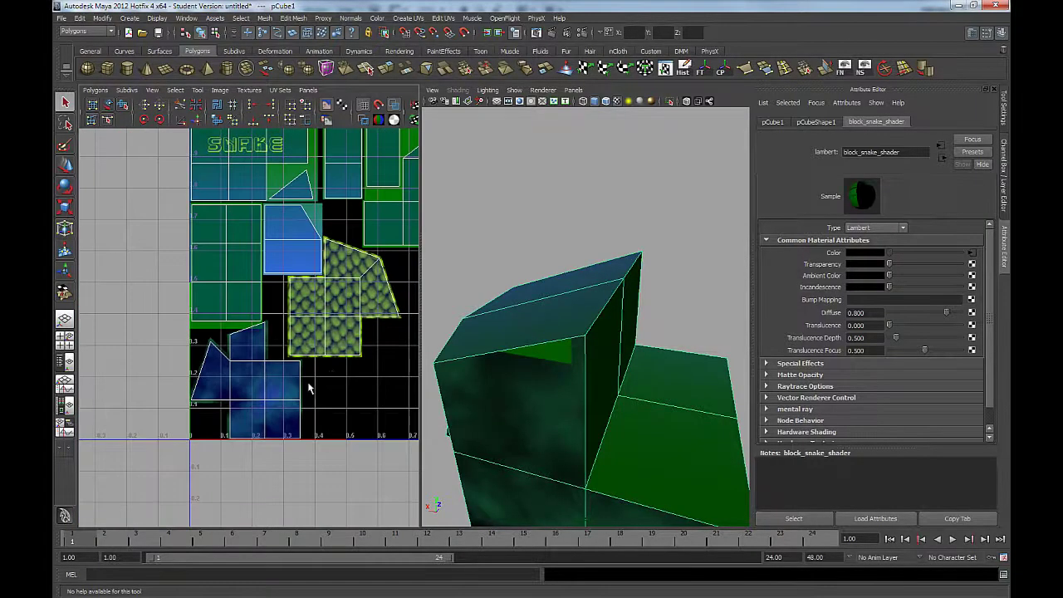
alt+middle_drag(319, 375, 216, 422)
scroll(289, 424, down, 2)
alt+drag(562, 397, 616, 350)
scroll(575, 364, down, 1)
scroll(590, 365, down, 5)
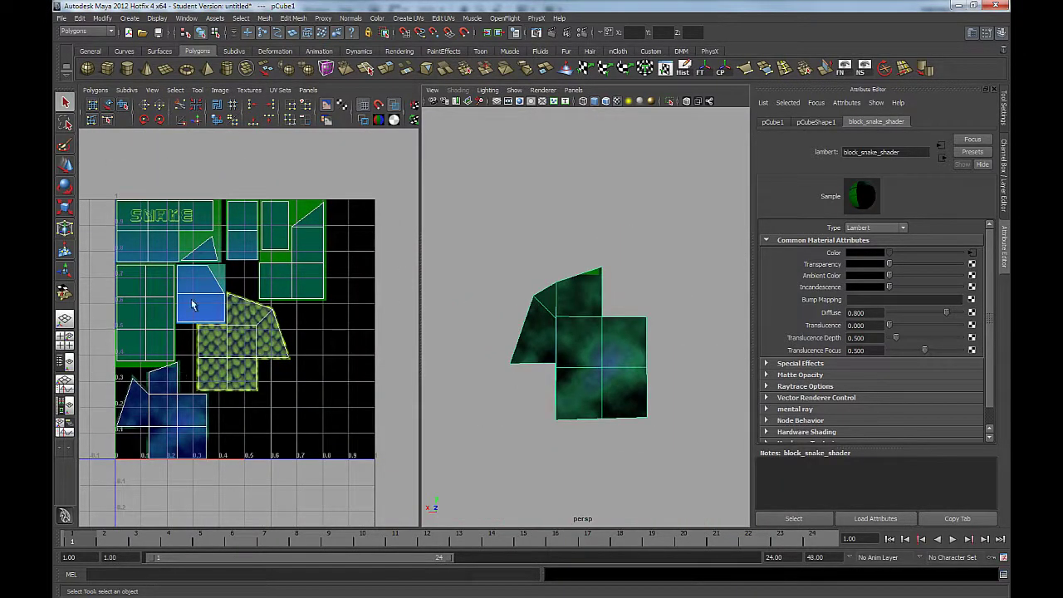
alt+drag(664, 356, 598, 261)
scroll(636, 340, up, 5)
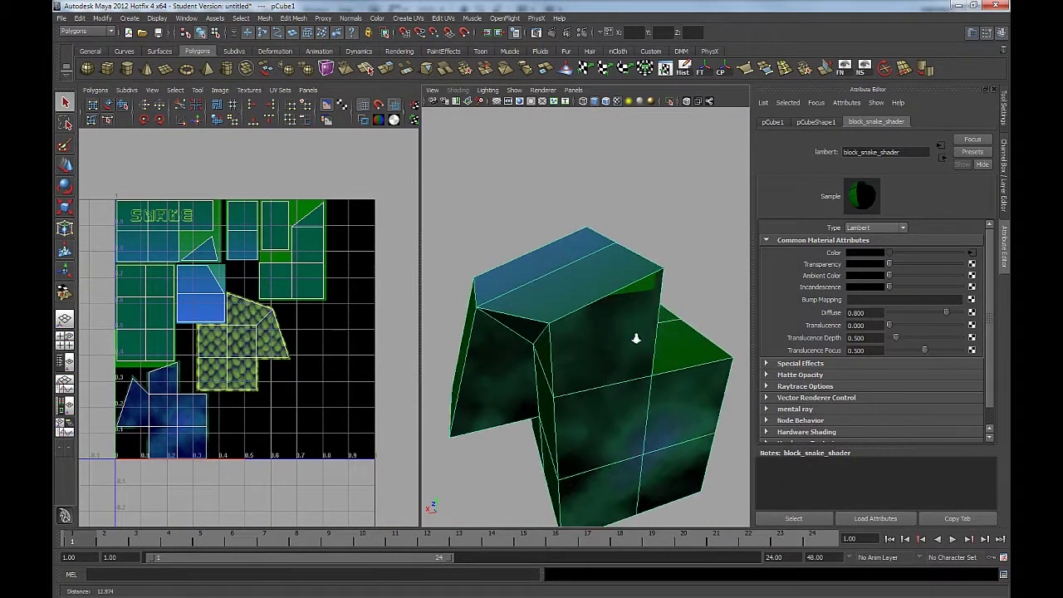
Step: Select the cloud-textured face beneath the sloping top, inspect its outline closely in the UV layout, and clear the selection
right_drag(603, 328, 605, 345)
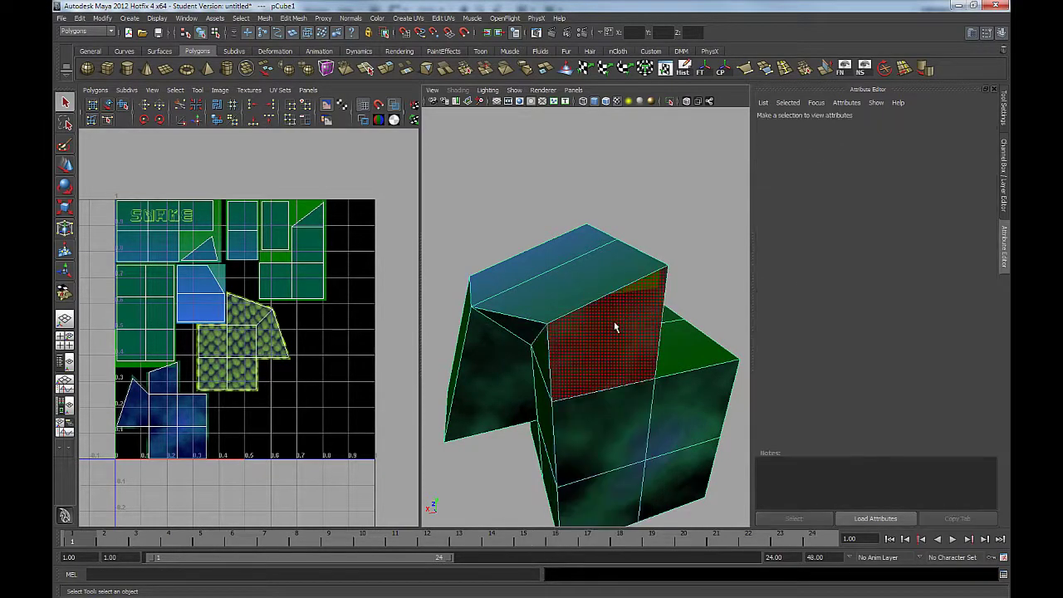
click(615, 327)
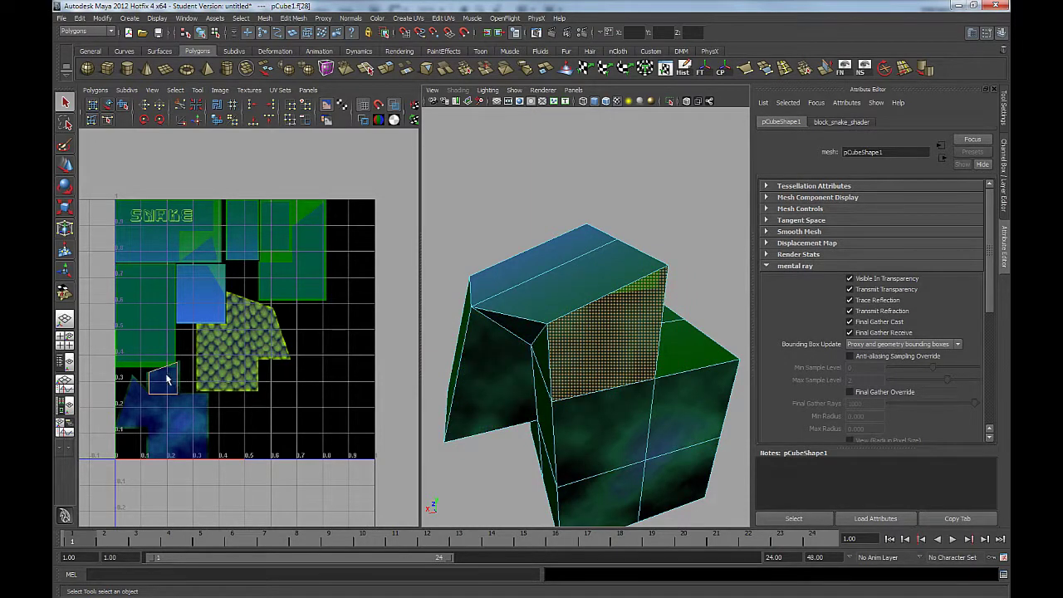
alt+middle_drag(146, 329, 214, 297)
alt+right_drag(214, 297, 445, 497)
alt+middle_drag(171, 299, 216, 263)
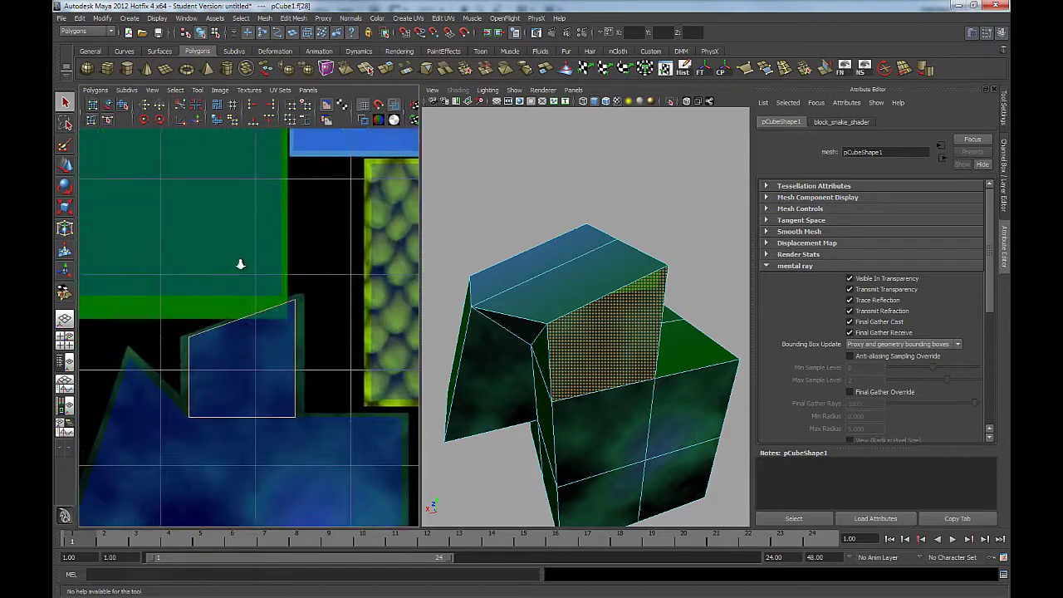
alt+right_drag(240, 263, 285, 343)
alt+right_drag(324, 387, 174, 309)
alt+middle_drag(287, 310, 239, 335)
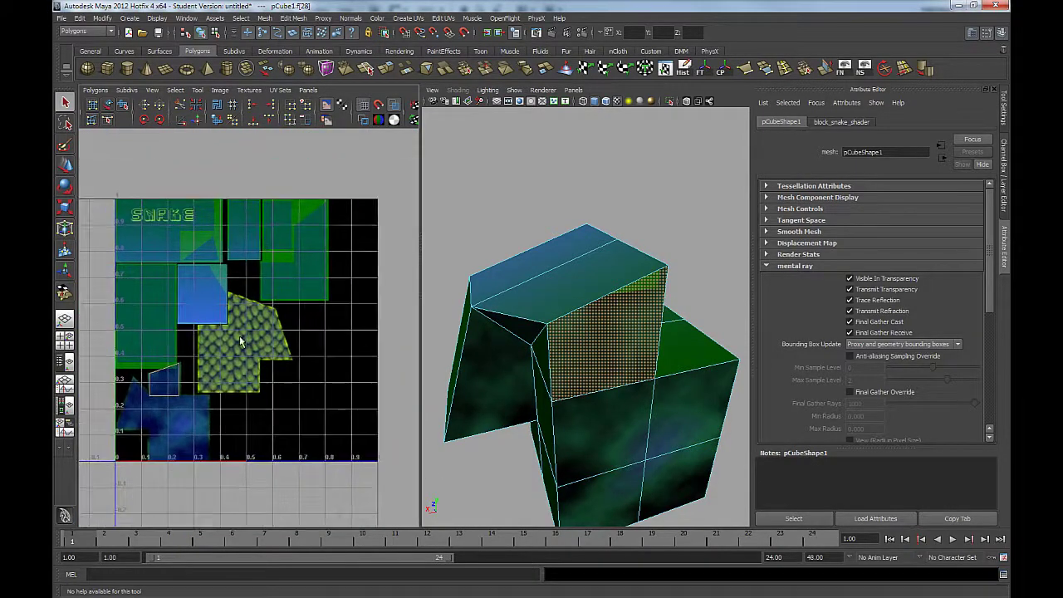
click(308, 368)
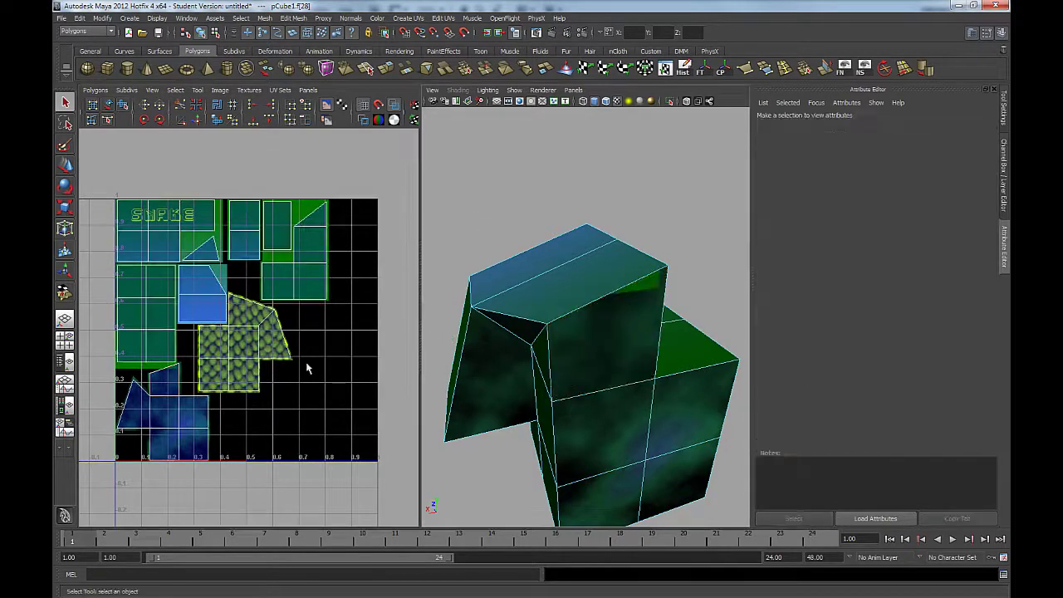
Step: Switch to Photoshop, select Layer 2 and toggle its visibility to check its overlap with the cloud-textured shell
key(alt+Tab)
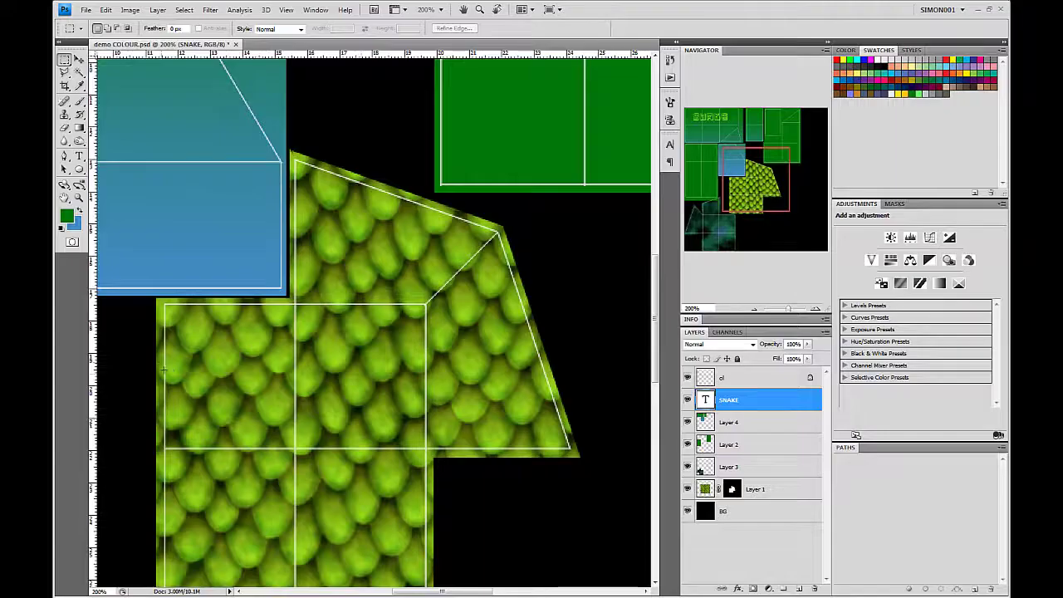
click(715, 201)
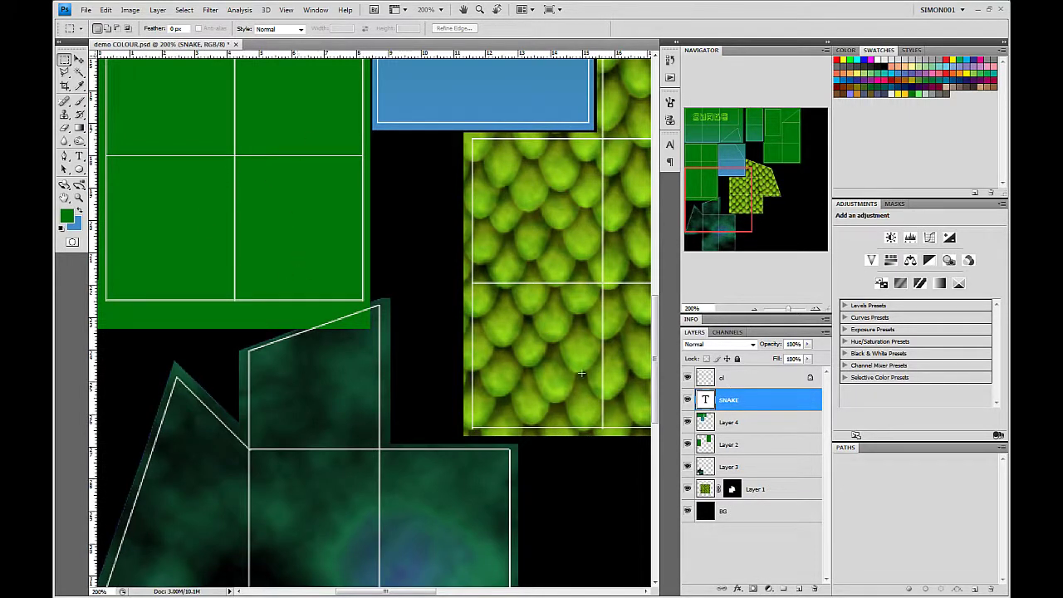
click(721, 449)
click(687, 444)
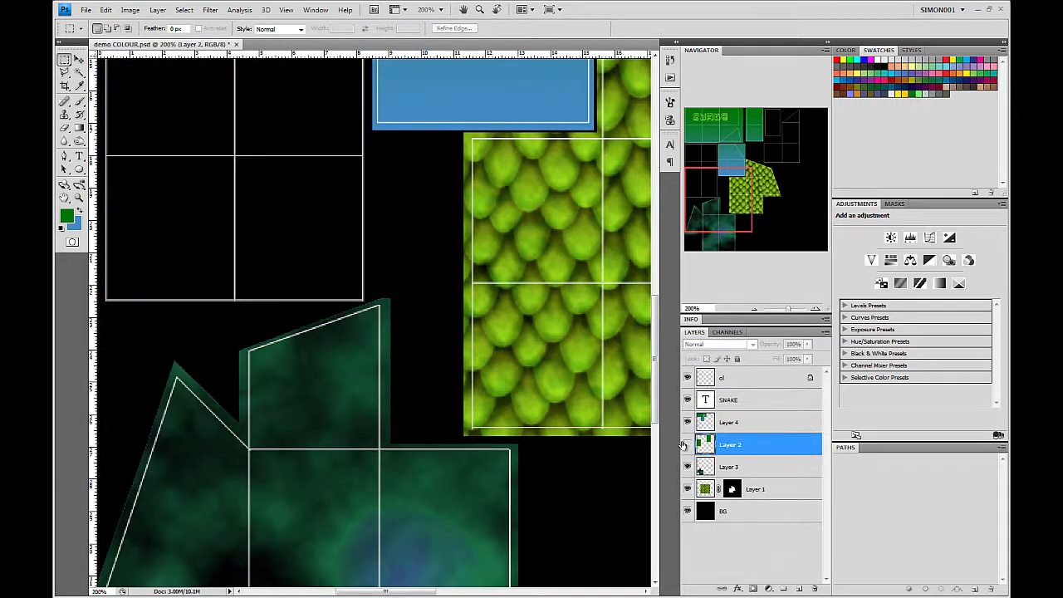
click(686, 444)
click(687, 444)
click(687, 445)
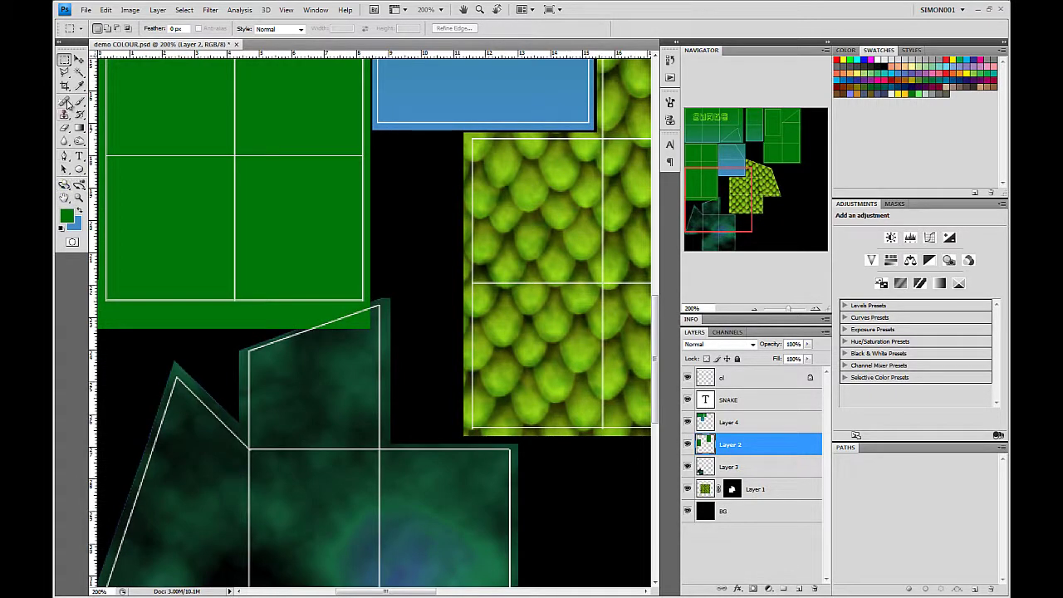
Step: Outline the green overlapping the cloud shell's sloping edge with the Polygonal Lasso, delete it from Layer 2 and deselect
click(67, 74)
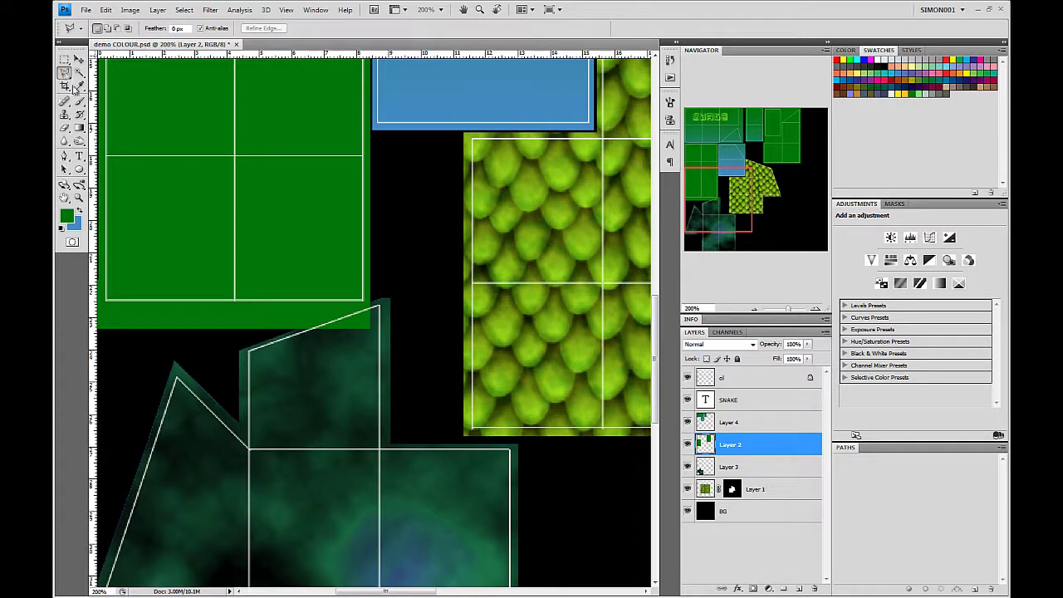
right_click(375, 306)
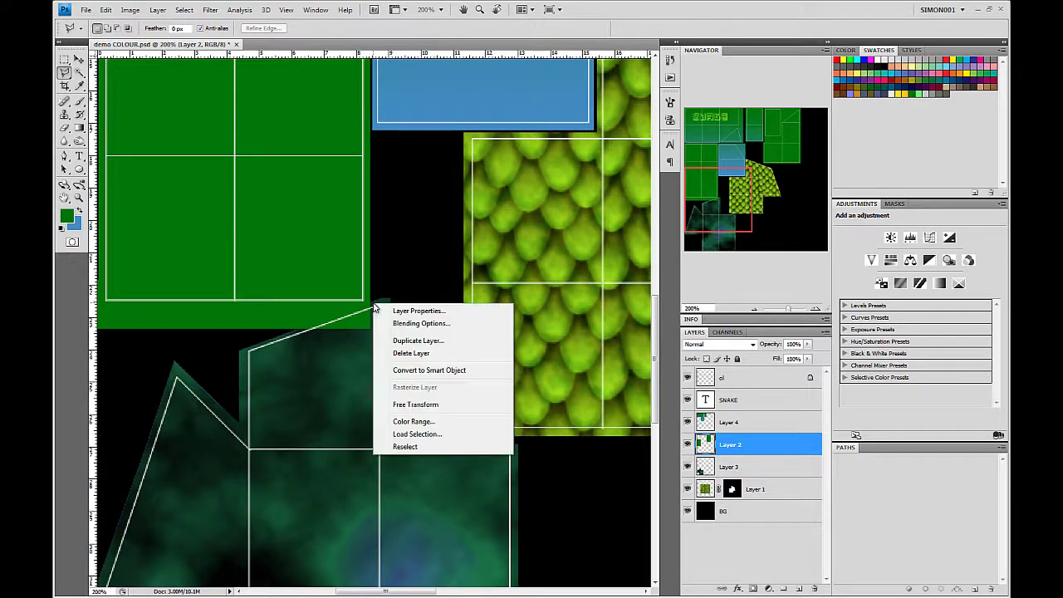
key(Escape)
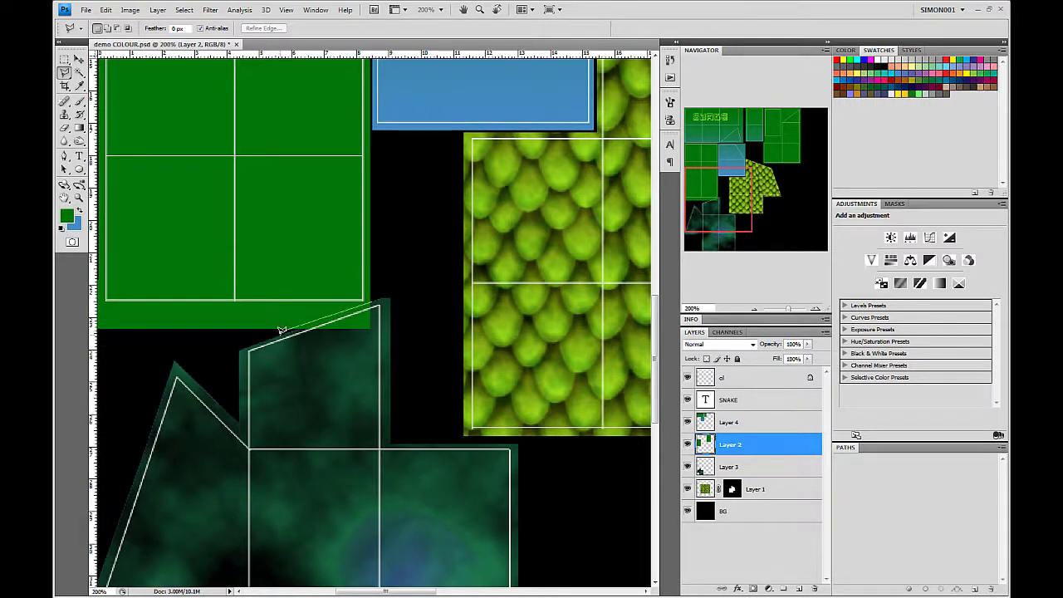
click(283, 334)
click(381, 348)
click(382, 303)
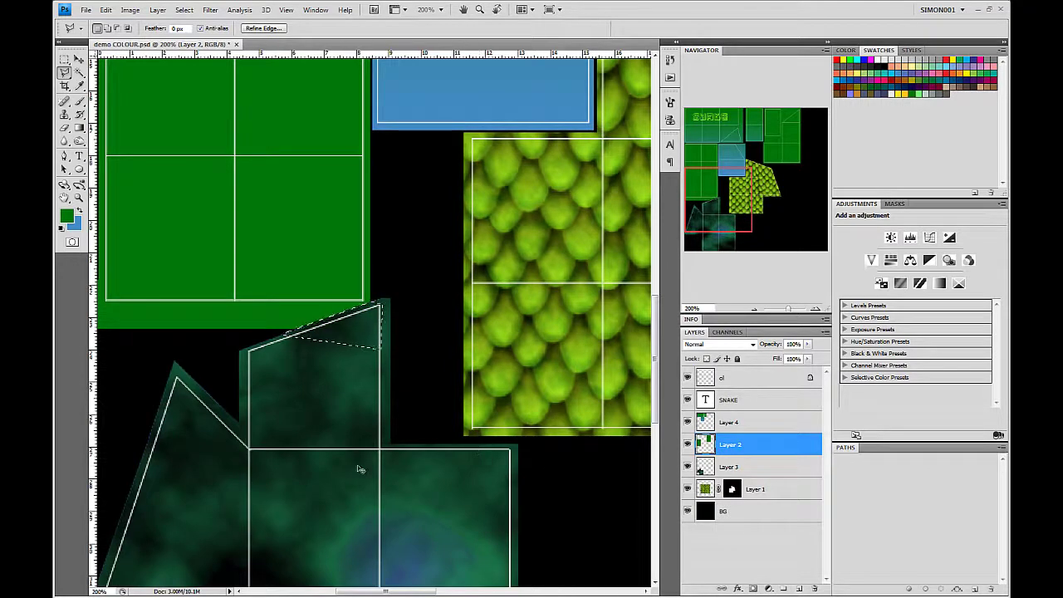
key(ctrl+d)
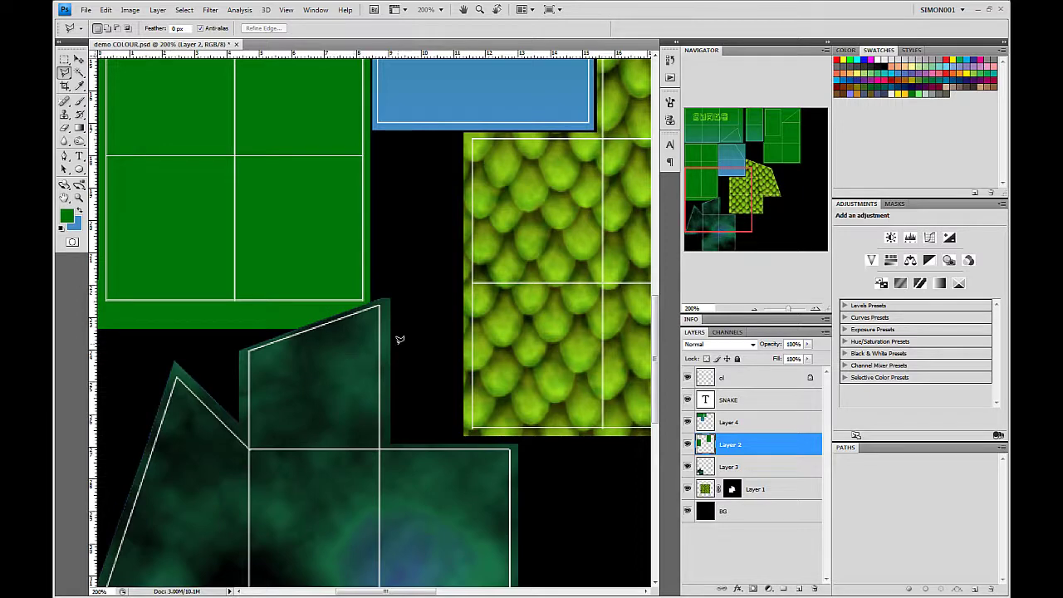
Step: Save the texture with the ol layer hidden, as PSD and as a non-interlaced PNG replacing demo COLOUR.png, and return to Maya
click(688, 377)
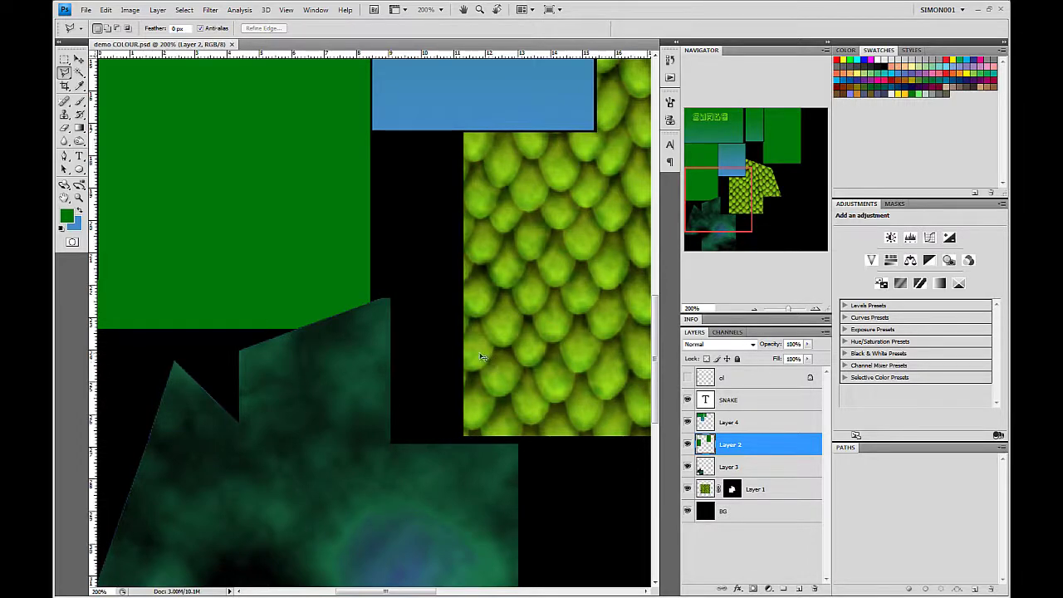
click(86, 10)
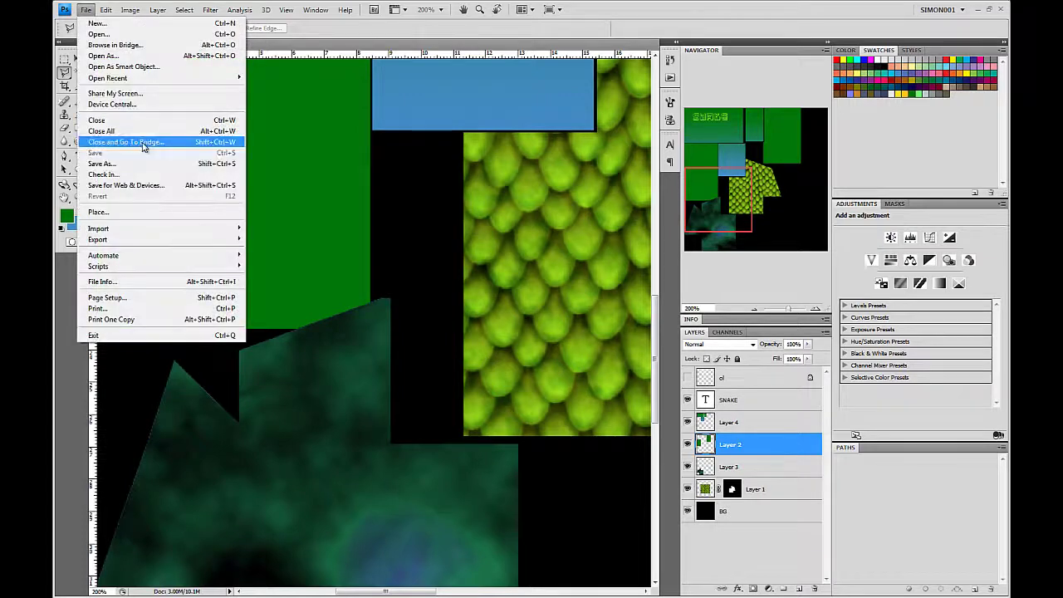
click(101, 163)
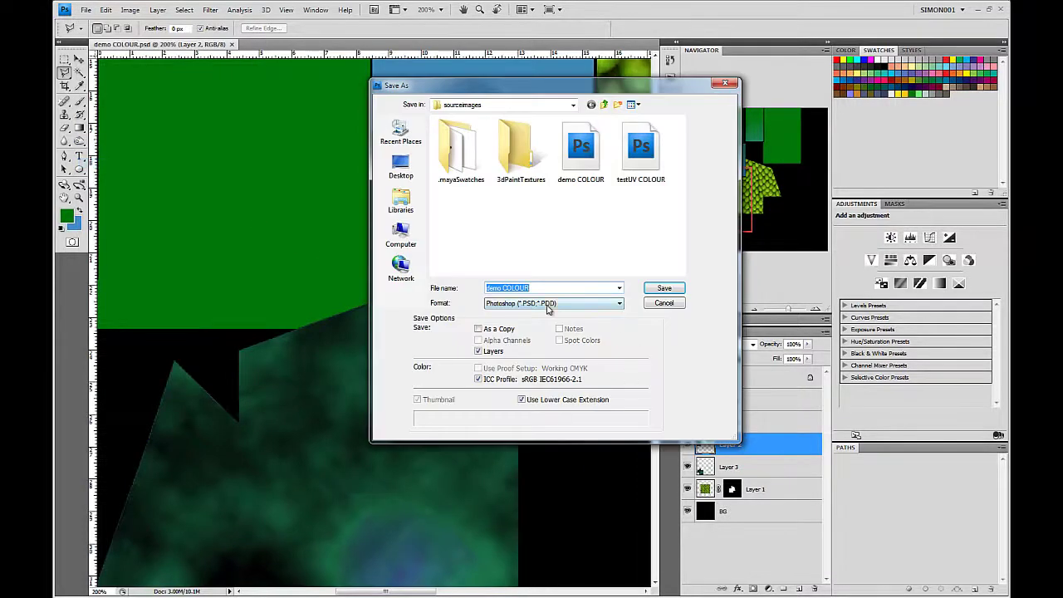
click(547, 304)
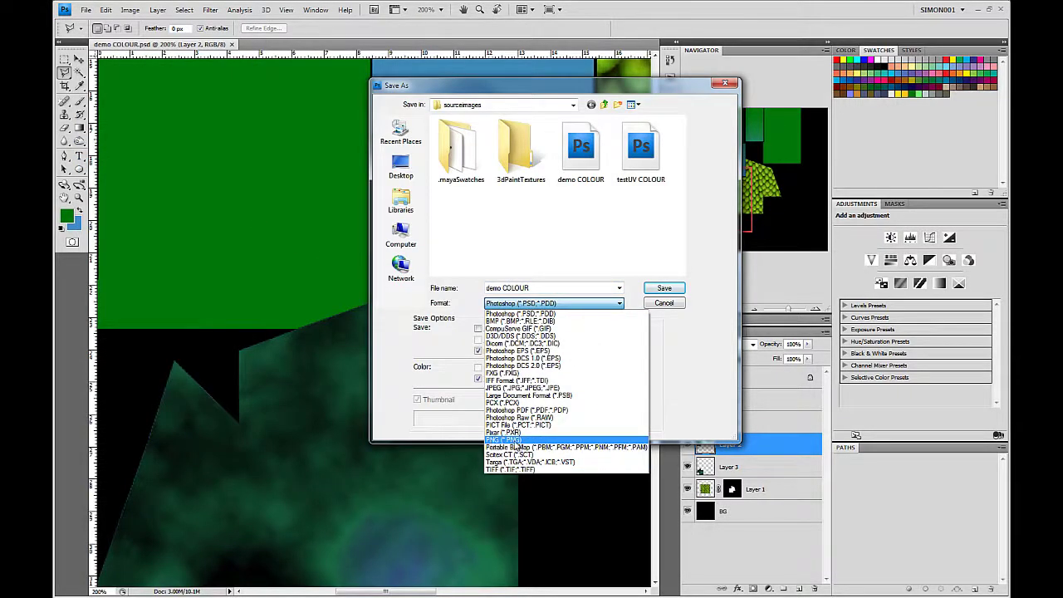
click(514, 440)
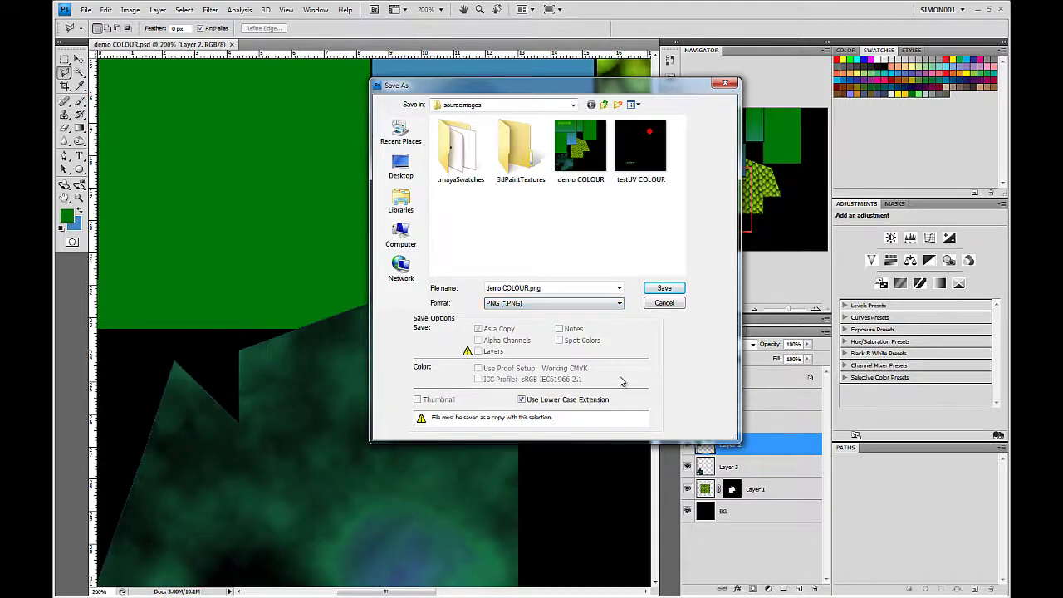
click(665, 288)
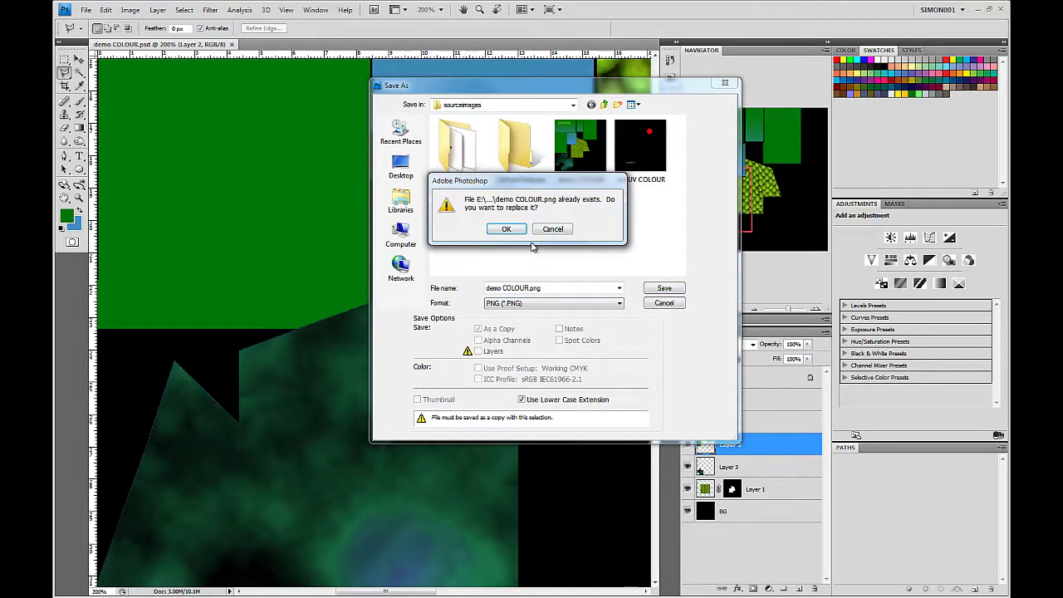
click(507, 229)
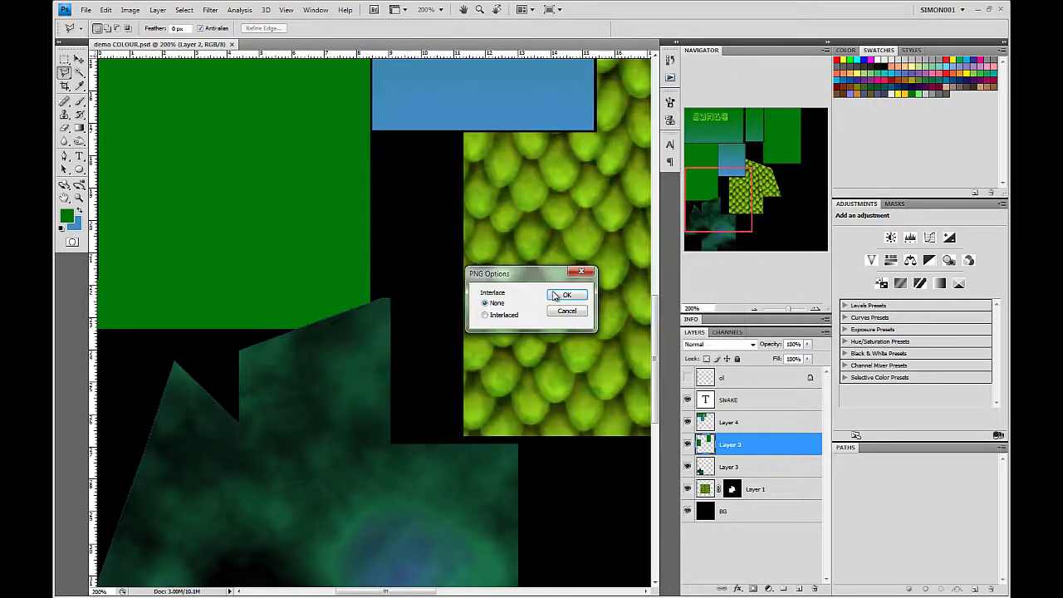
click(566, 296)
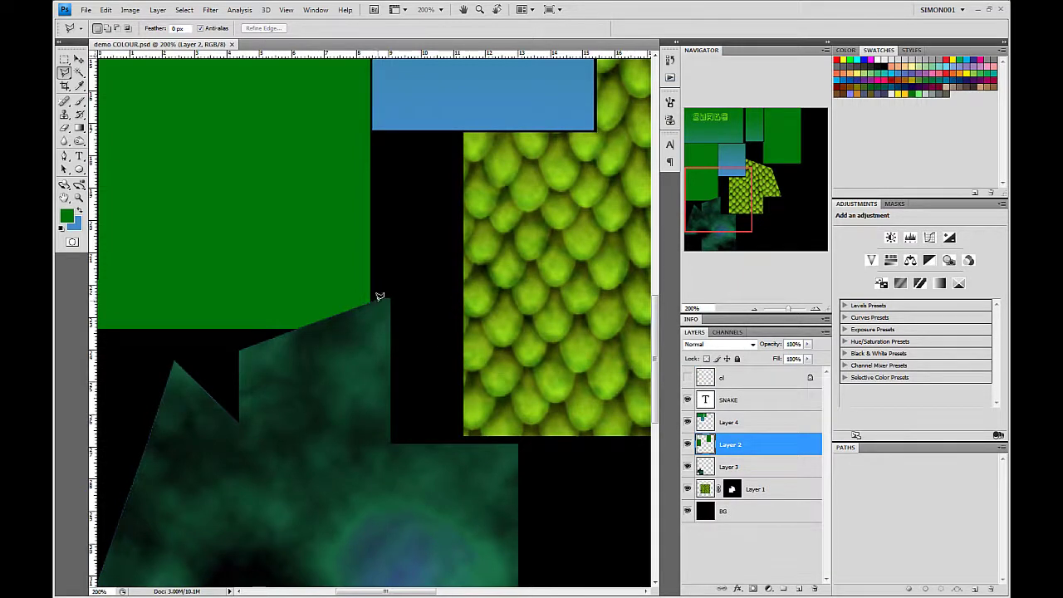
key(alt+Tab)
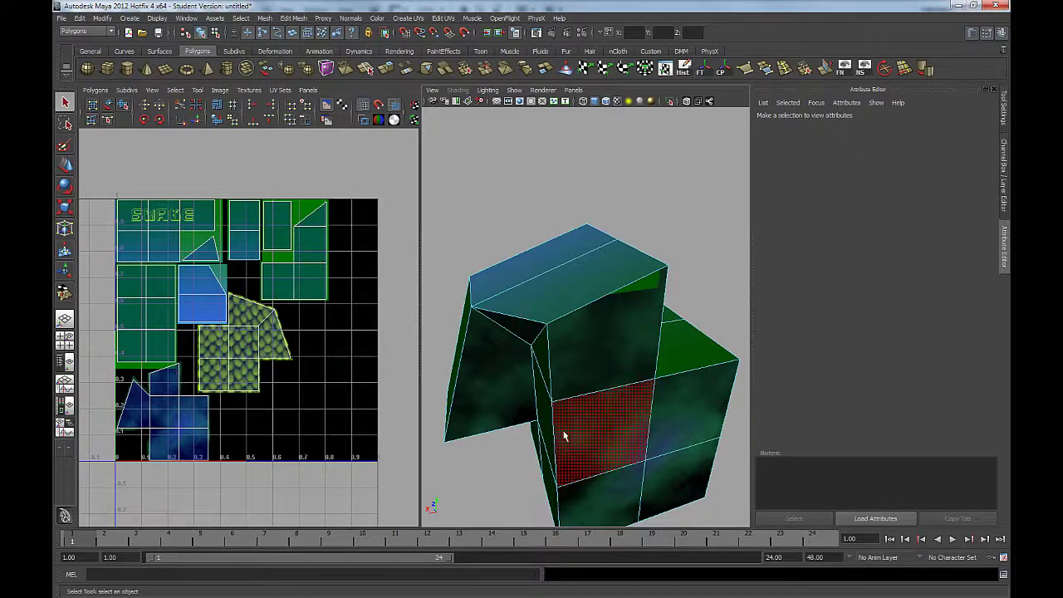
Step: Select the whole cube model, open the file node behind its shader's colour and reload demo COLOUR.png
alt+drag(564, 432, 563, 355)
right_drag(564, 355, 557, 382)
click(517, 422)
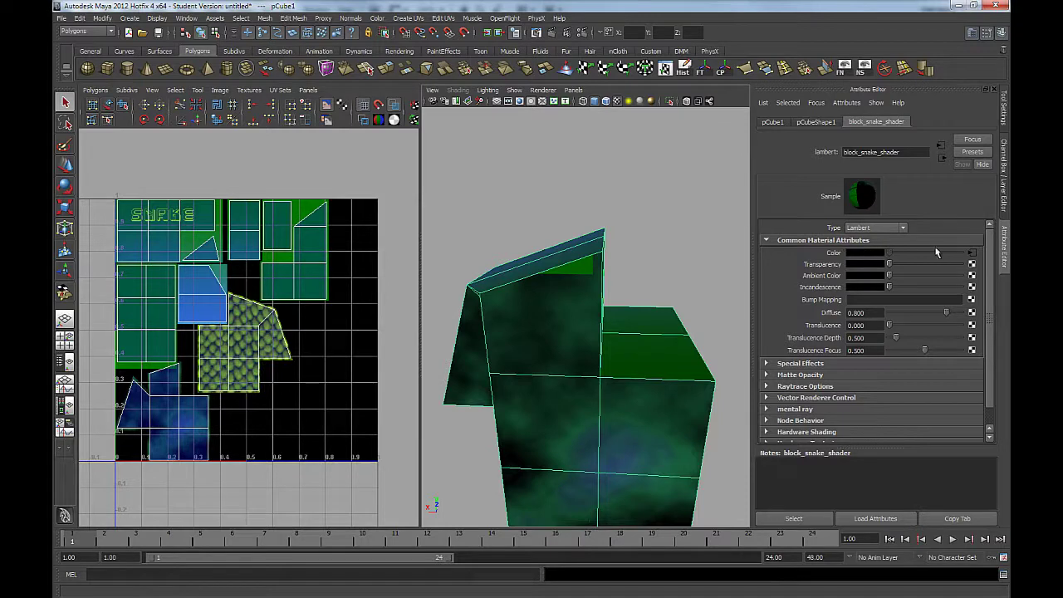
click(972, 257)
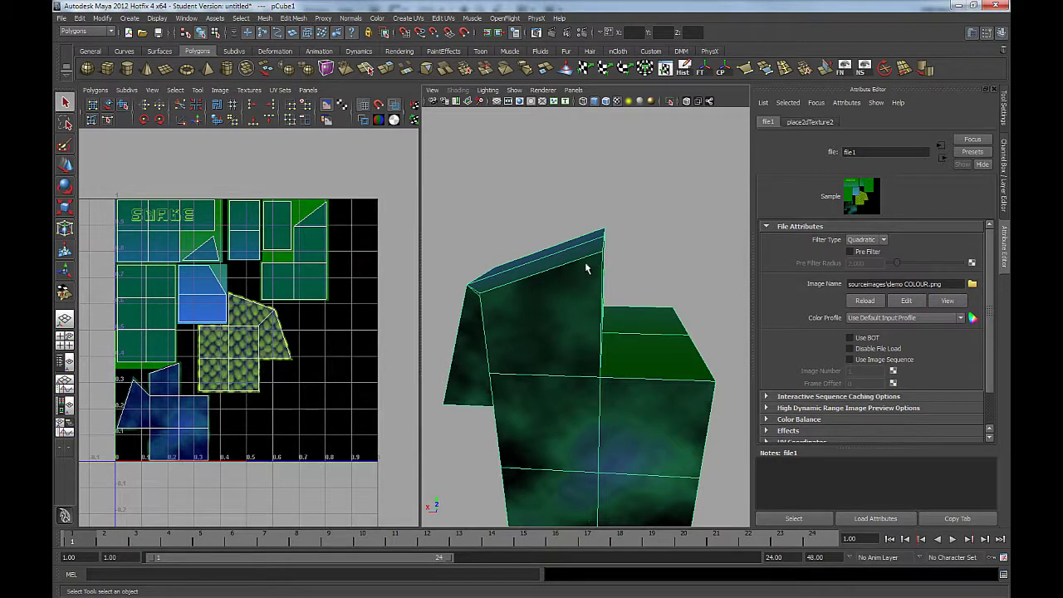
Step: Clear the selection and inspect the reloaded texture on all sides of the model
scroll(637, 394, down, 5)
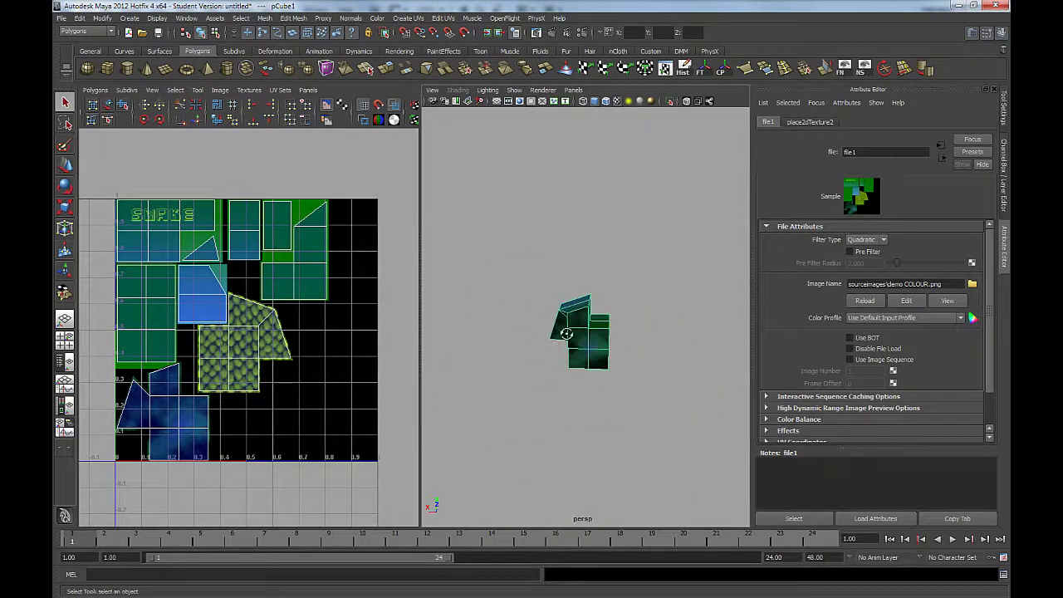
click(642, 318)
alt+drag(591, 343, 584, 256)
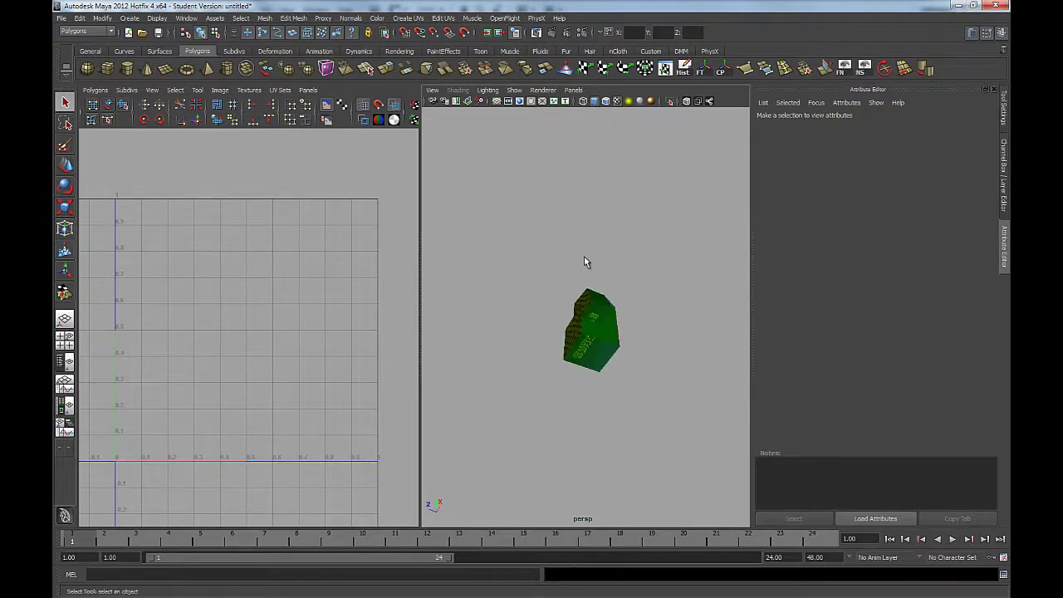
scroll(586, 274, up, 5)
alt+drag(593, 325, 620, 312)
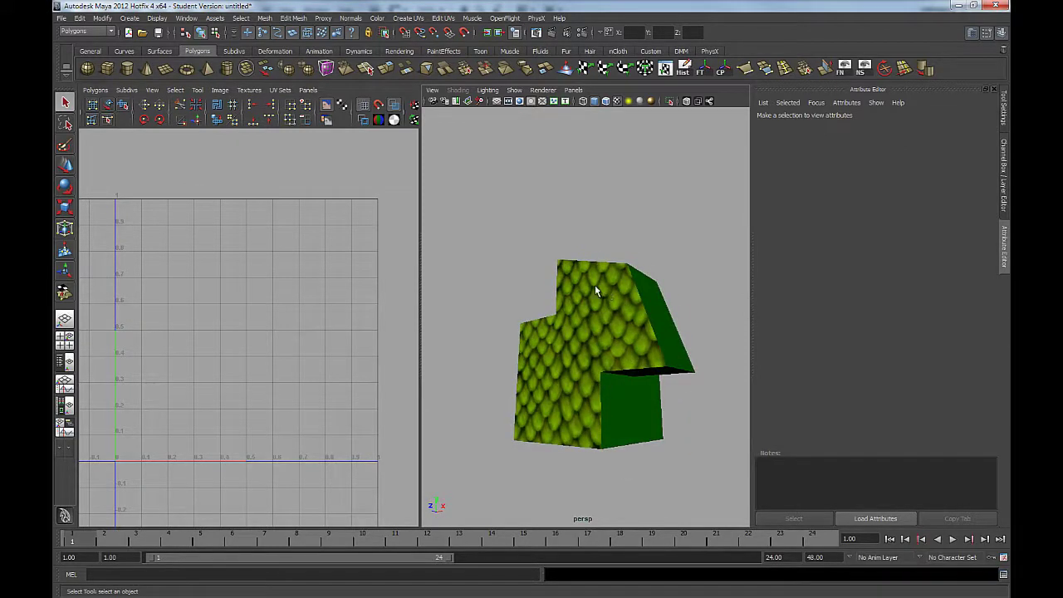
alt+drag(489, 376, 532, 354)
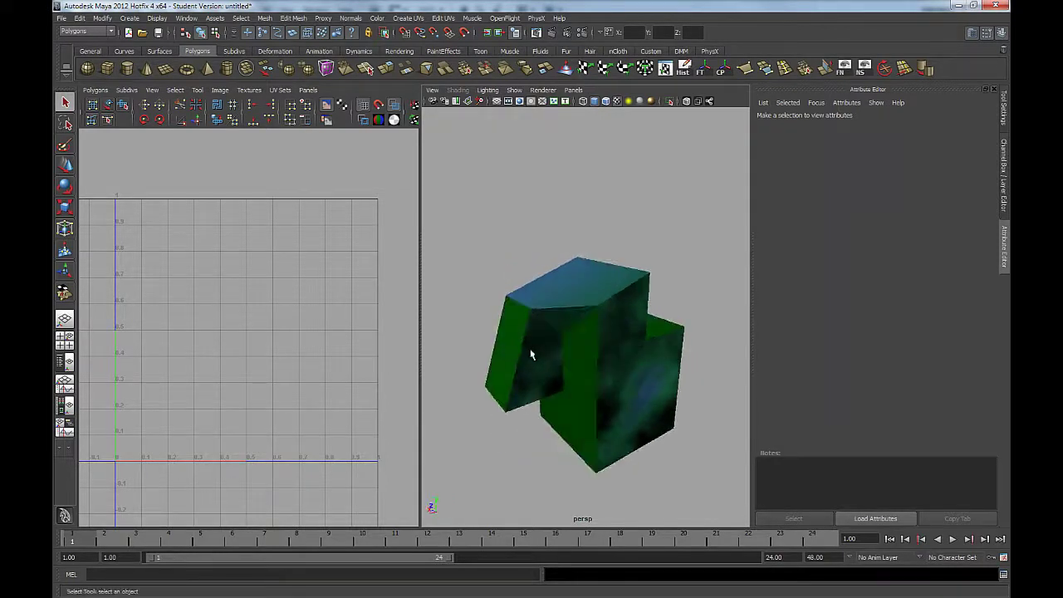
Step: Select the model to show its UVs over the texture, and view it from the cloud-textured side and above
click(569, 347)
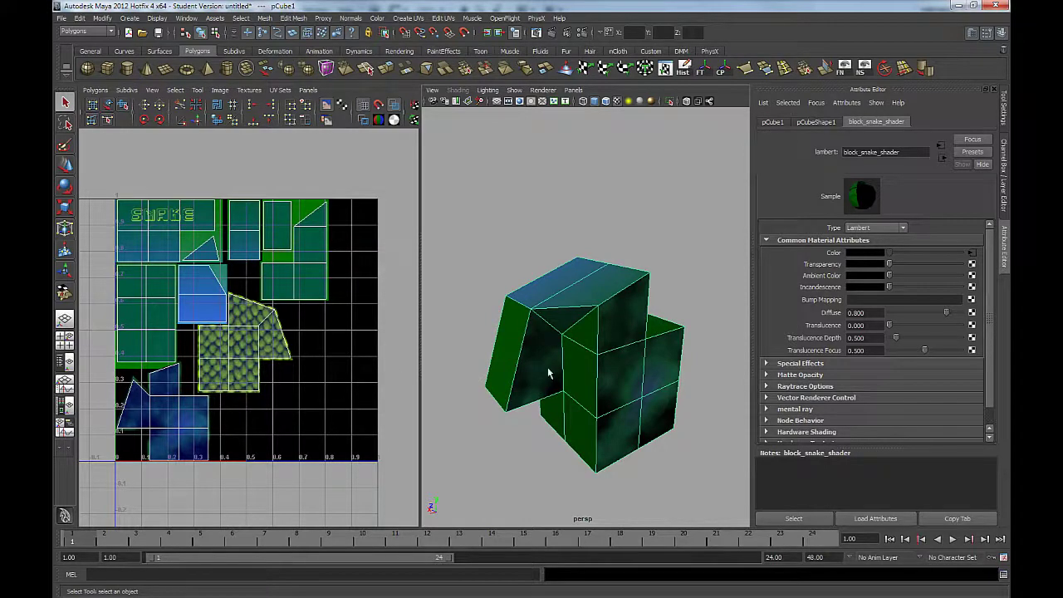
alt+right_drag(547, 367, 551, 304)
alt+middle_drag(551, 304, 525, 272)
alt+right_drag(515, 238, 565, 302)
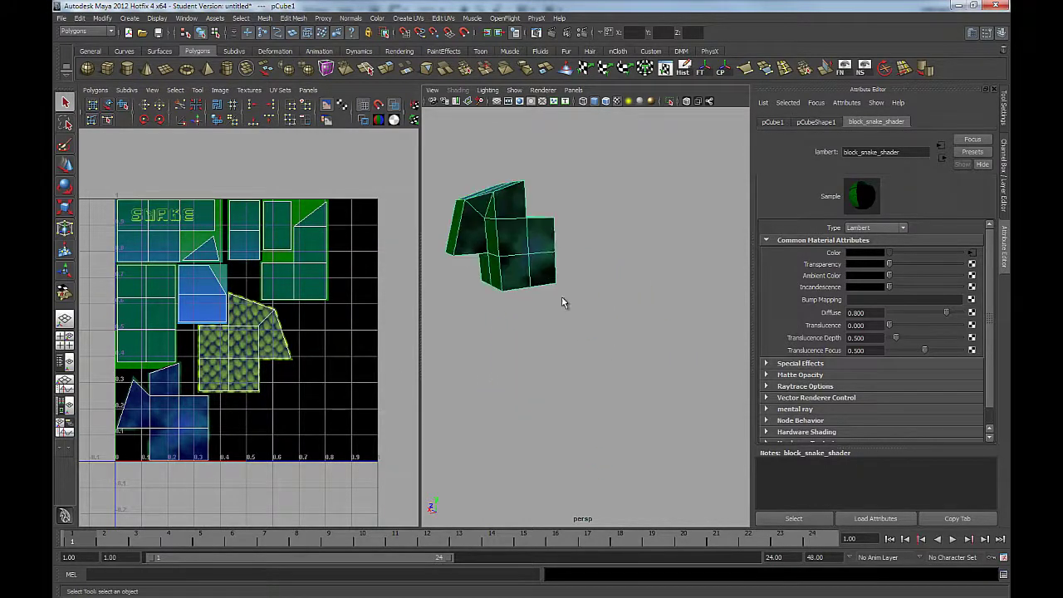
alt+drag(521, 252, 592, 306)
alt+middle_drag(592, 306, 636, 330)
alt+right_drag(636, 330, 590, 289)
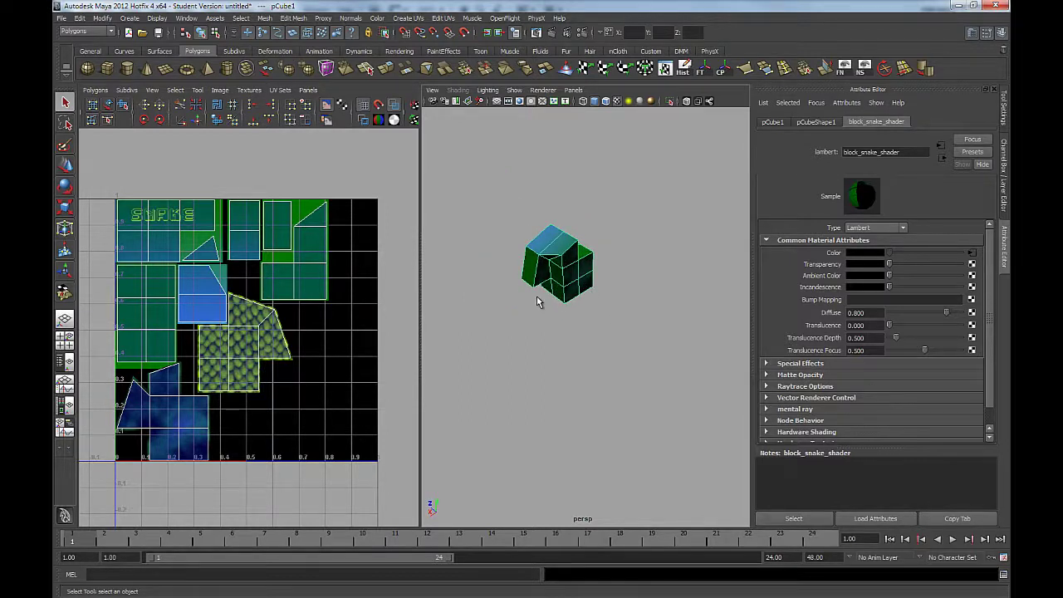
Step: Select the five cloud-textured side faces in face mode to check where they lie in the UV layout
right_drag(569, 257, 570, 278)
click(573, 257)
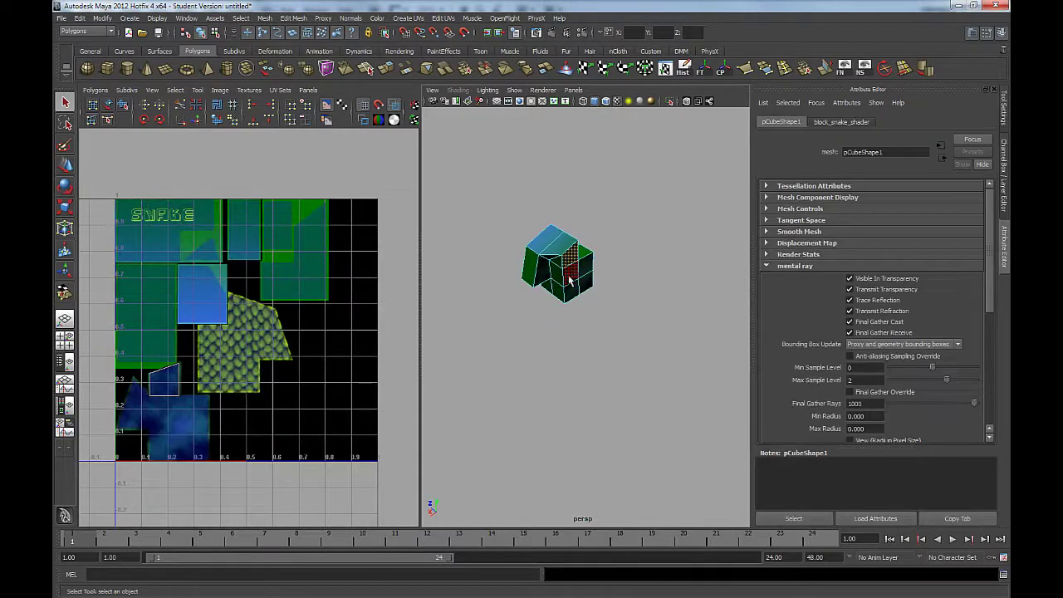
shift+click(570, 275)
shift+click(587, 273)
shift+click(585, 288)
shift+click(571, 294)
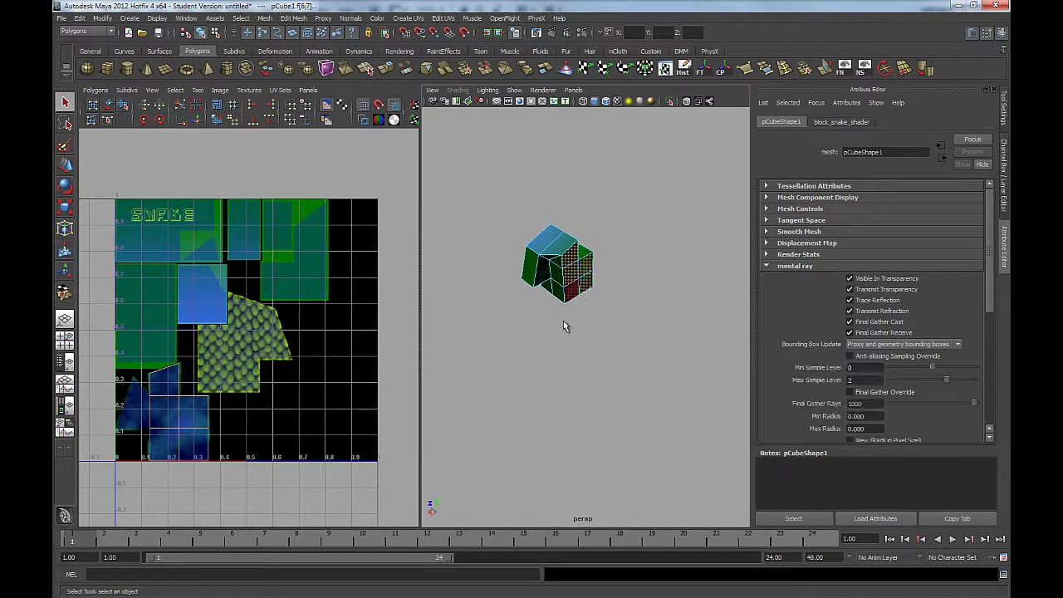
shift+click(571, 288)
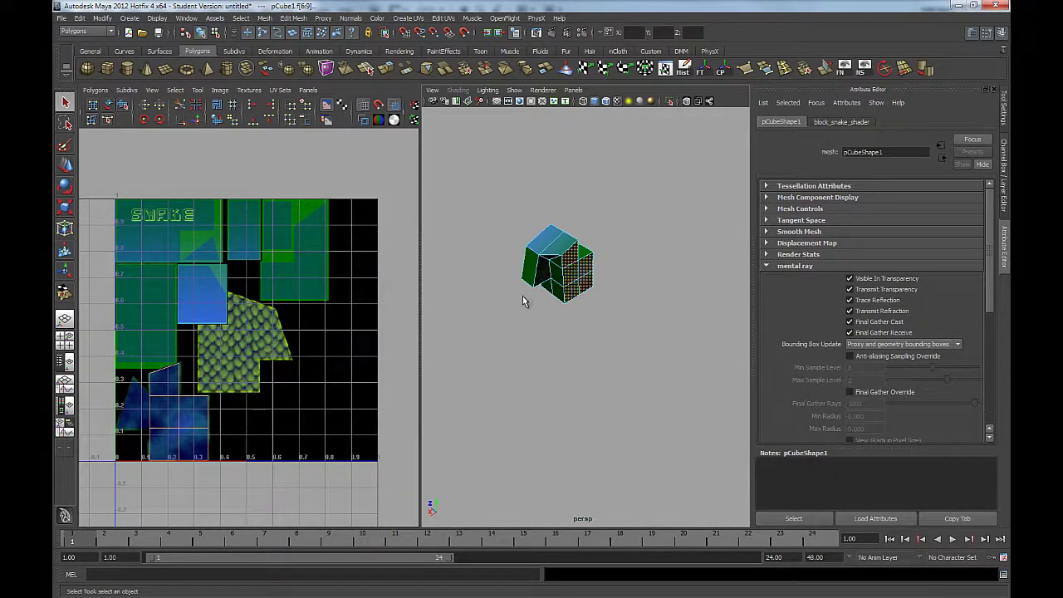
Step: Clear the face selection, reselect the whole model in object mode and show its transform attributes
click(515, 320)
right_drag(556, 271, 585, 274)
click(581, 298)
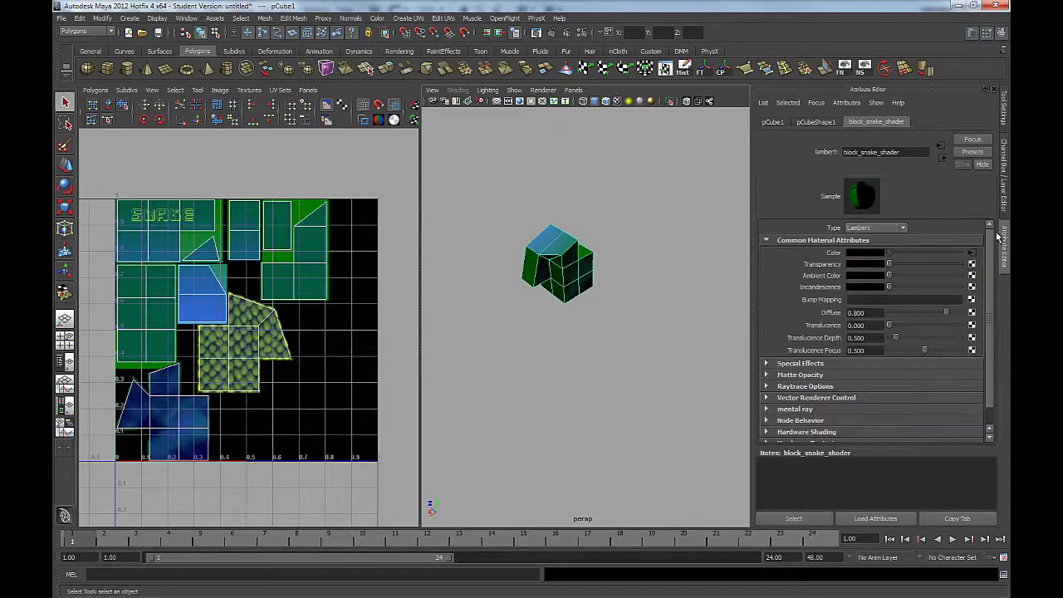
click(1004, 203)
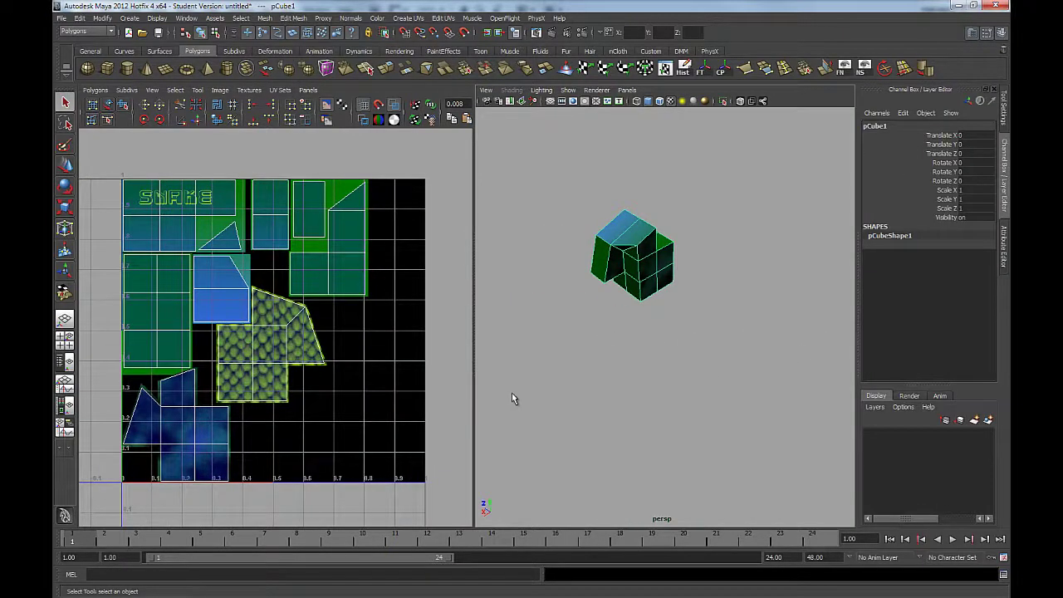
Step: Move the scale shell's inner corner UV diagonally inward to demonstrate texture stretching, restore it, and select the shell's upper outer corner UV
alt+drag(603, 308, 637, 298)
alt+right_drag(637, 299, 681, 379)
alt+drag(681, 379, 679, 354)
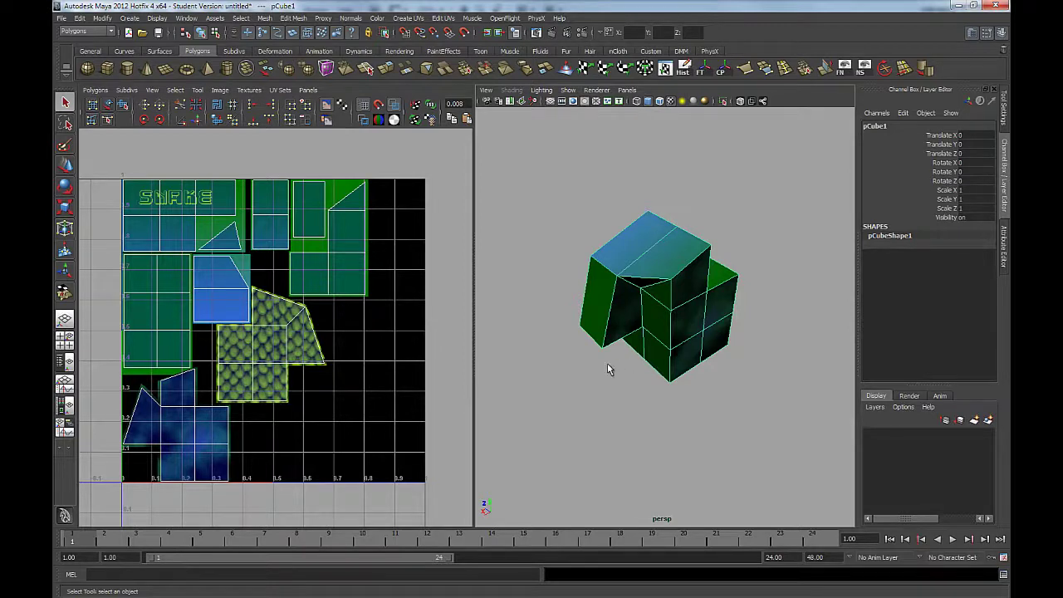
alt+drag(646, 368, 604, 297)
alt+right_drag(603, 298, 638, 358)
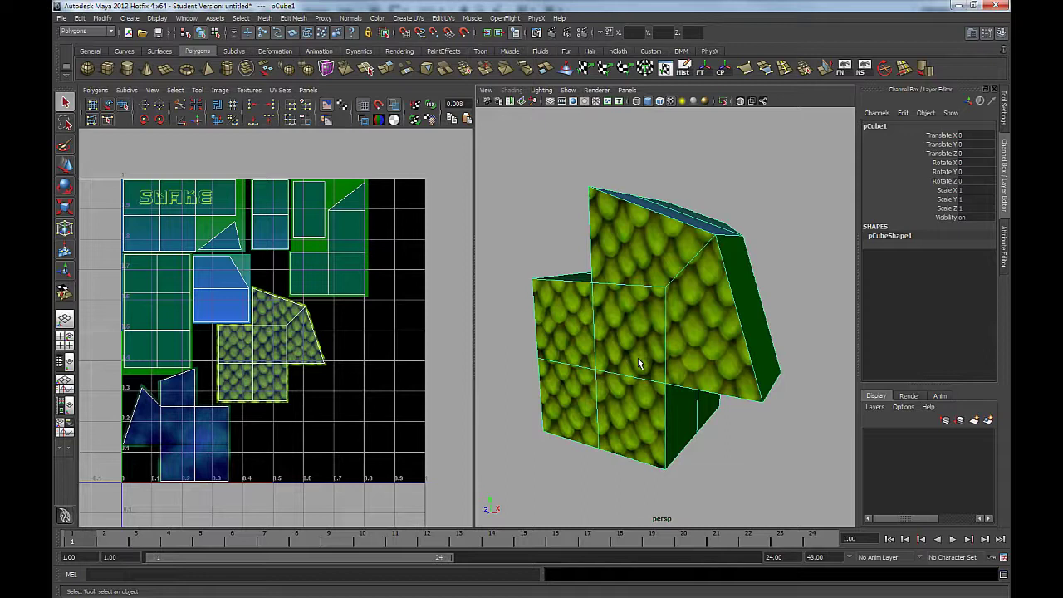
right_drag(293, 329, 327, 332)
click(287, 326)
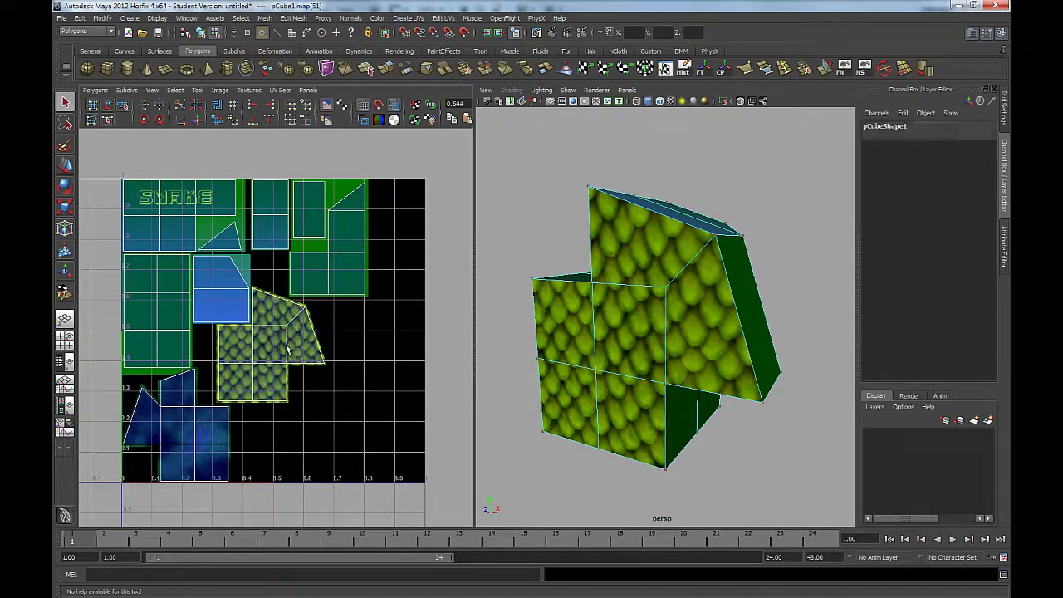
key(w)
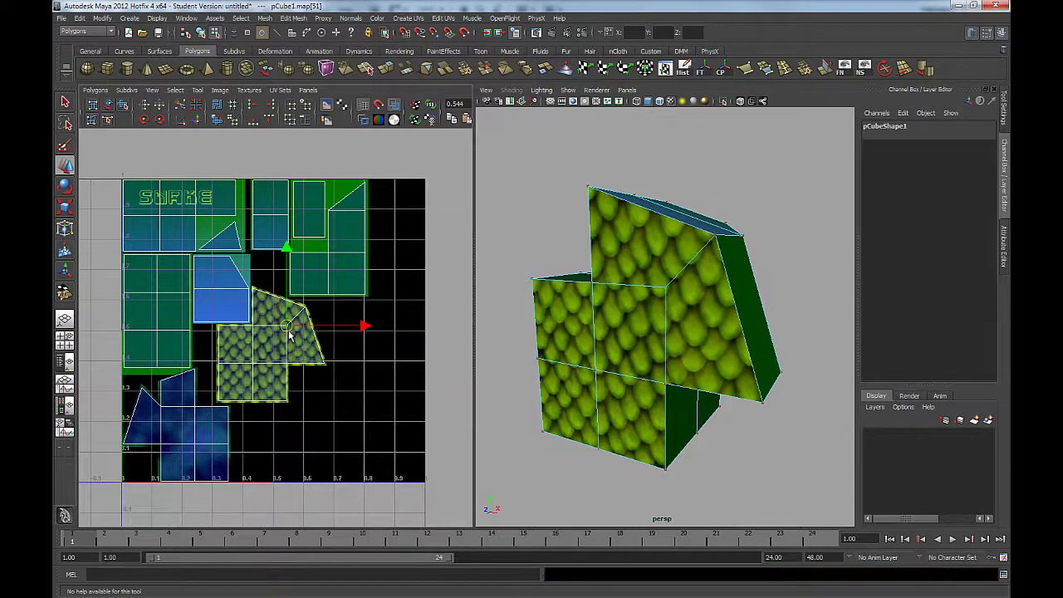
drag(288, 330, 277, 359)
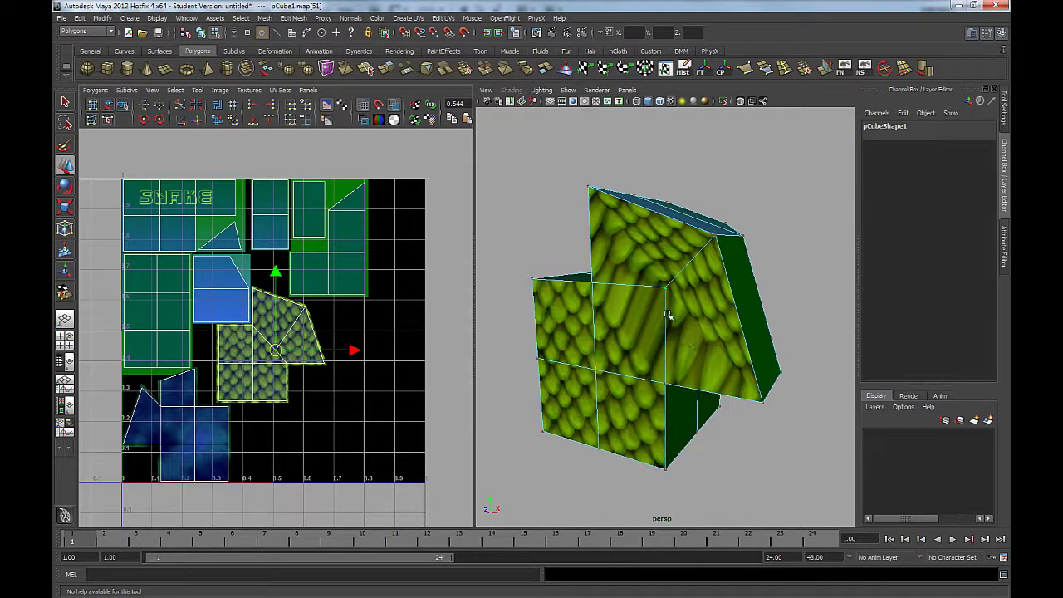
drag(278, 356, 306, 310)
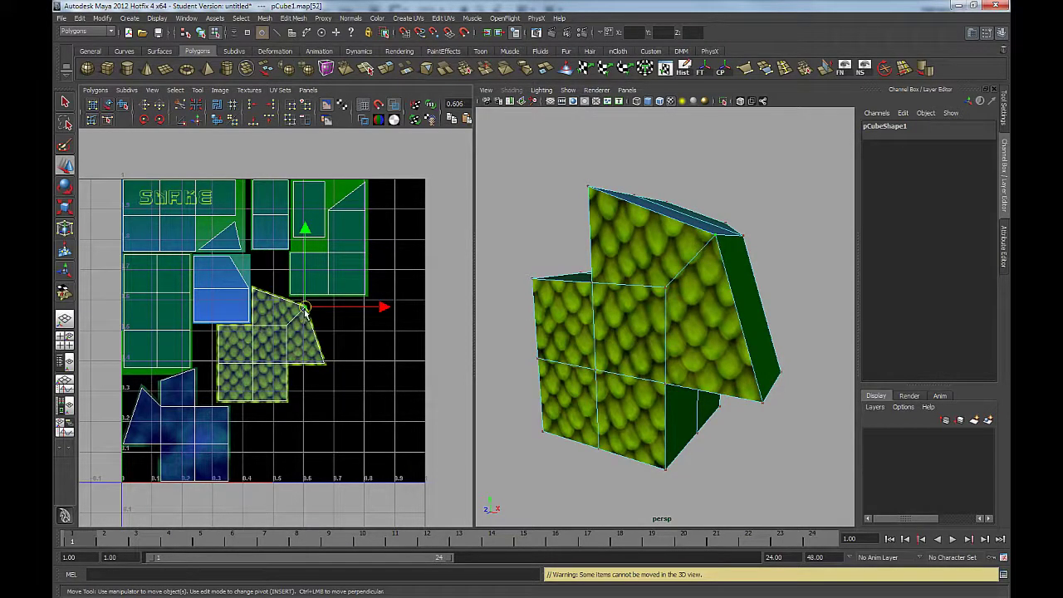
Step: Move the UV at the scale shell's lower outer tip to the texture's edge and back inside, checking the model
scroll(329, 361, up, 3)
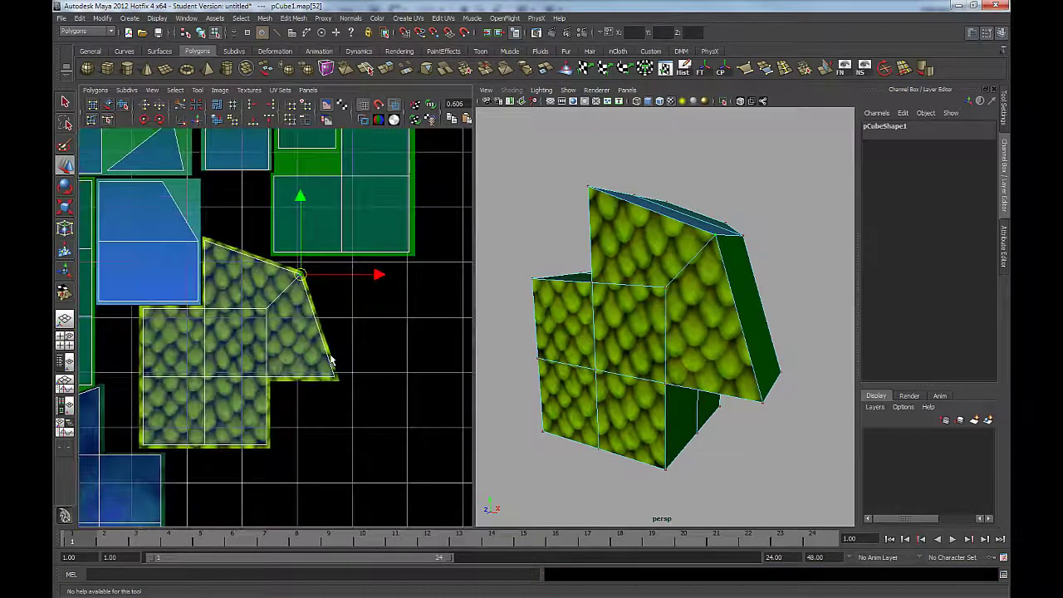
drag(330, 358, 341, 406)
alt+middle_drag(349, 391, 329, 385)
drag(318, 371, 328, 377)
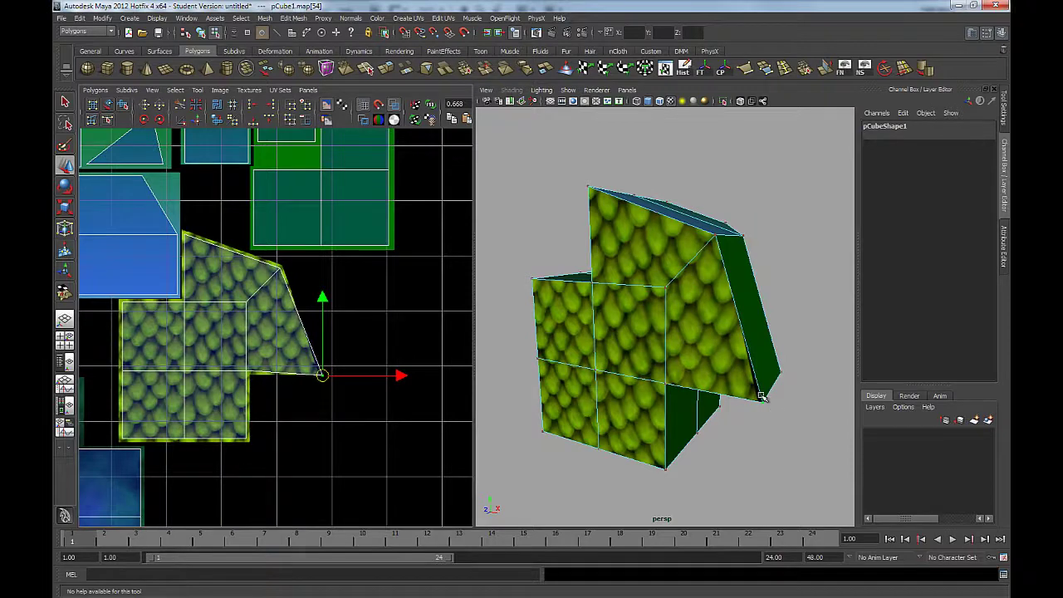
right_drag(764, 368, 797, 346)
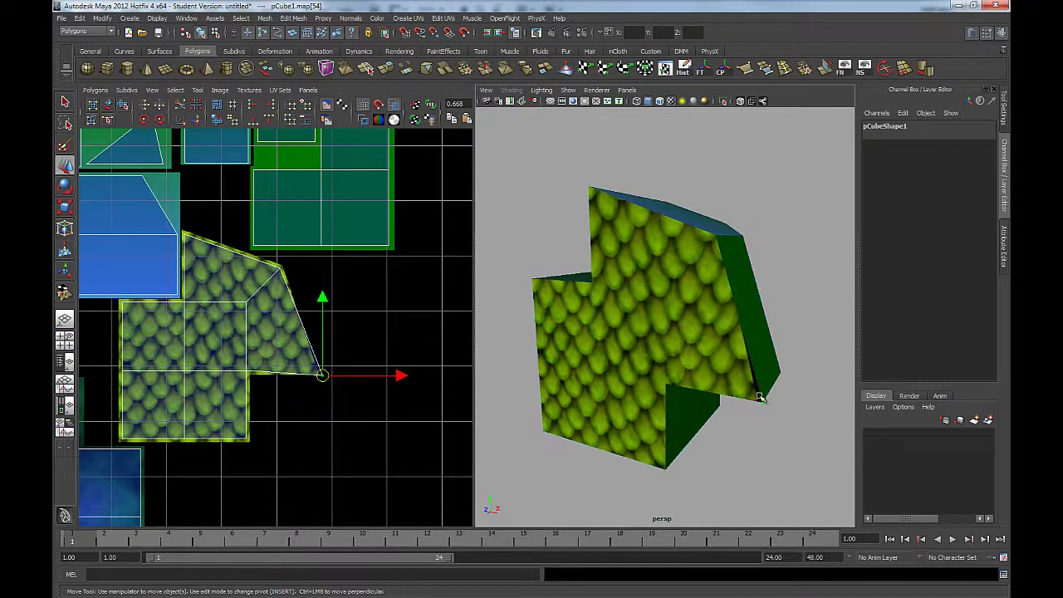
alt+middle_drag(362, 346, 353, 327)
alt+right_drag(353, 326, 488, 436)
drag(348, 381, 333, 370)
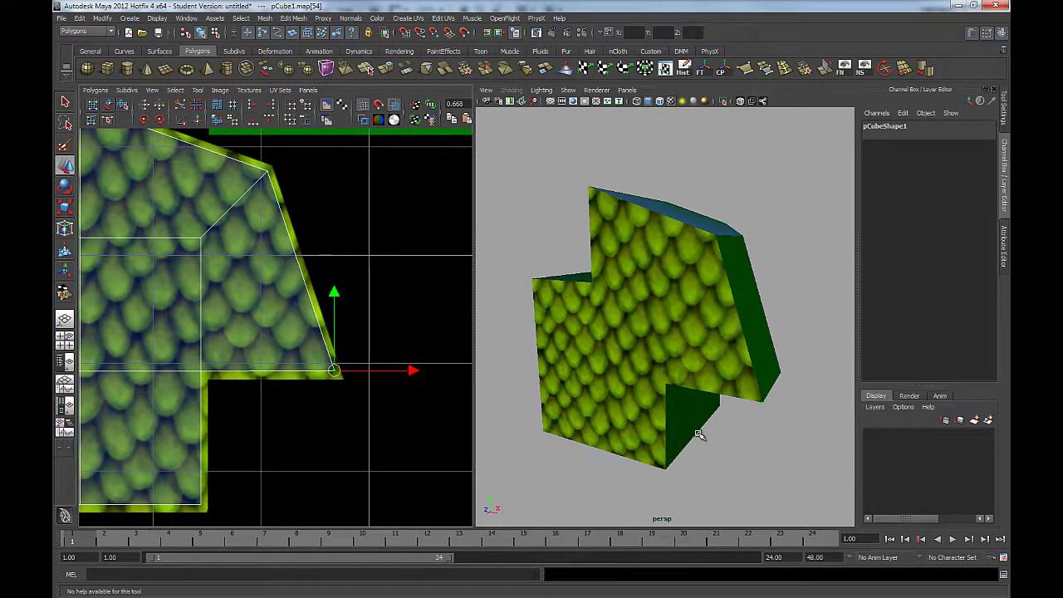
alt+right_drag(697, 435, 636, 403)
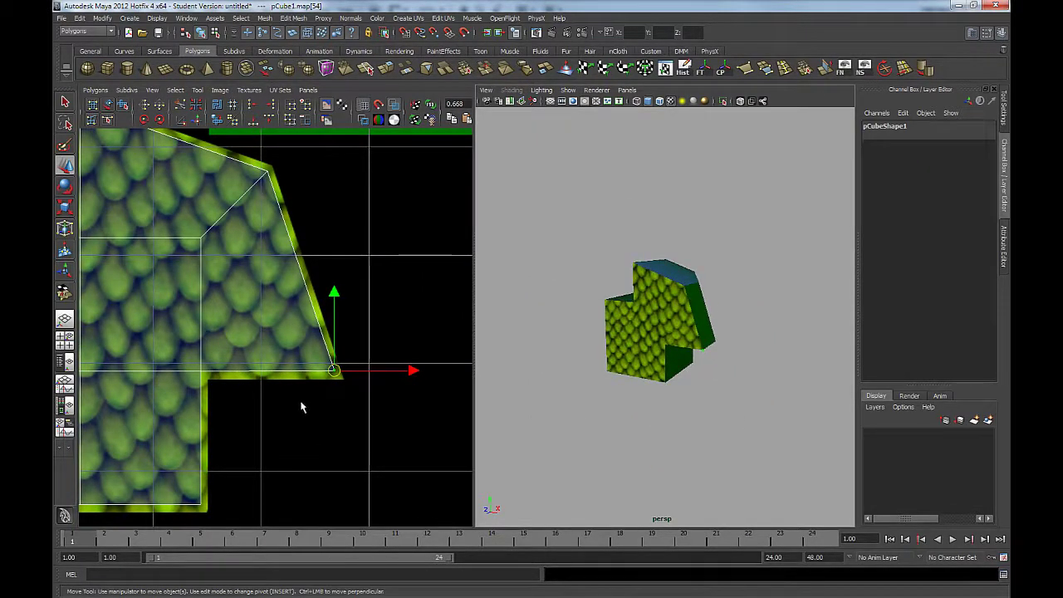
Step: Undo the UV moves made at the scale shell's lower outer tip
key(ctrl+z)
key(ctrl+z)
key(ctrl+z)
key(ctrl+z)
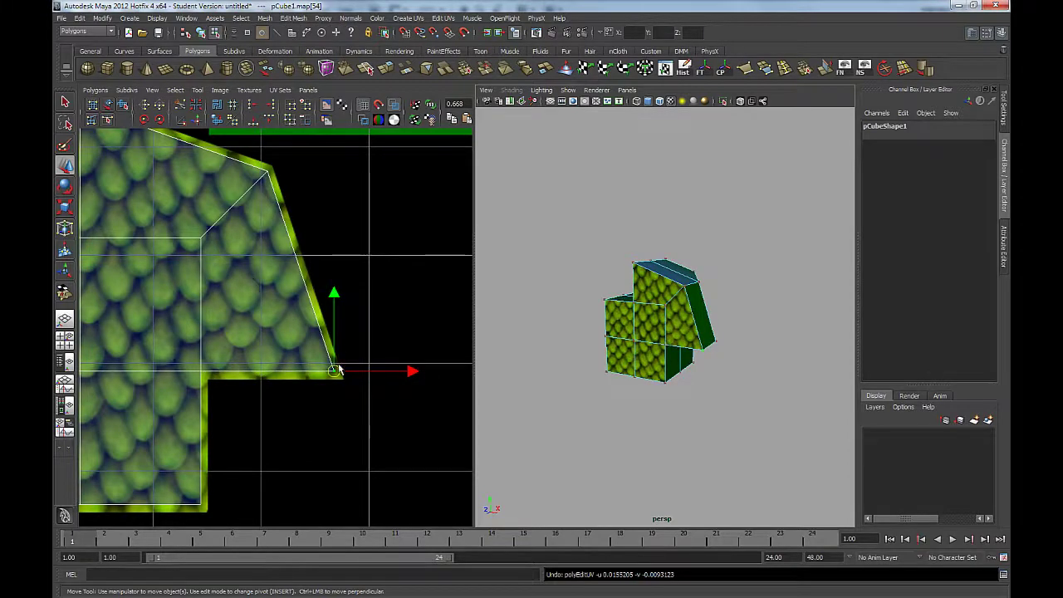
Step: Leave UV editing, reselect the whole model in object mode and show the complete UV layout
click(567, 382)
right_drag(627, 312, 663, 298)
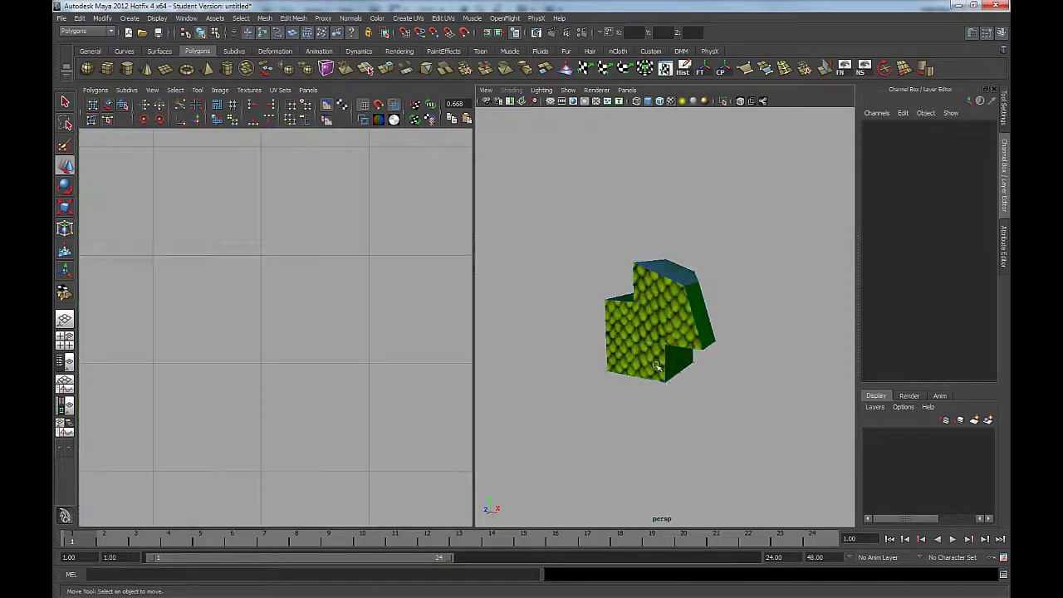
alt+right_drag(656, 366, 558, 341)
alt+drag(557, 342, 597, 337)
key(q)
click(667, 335)
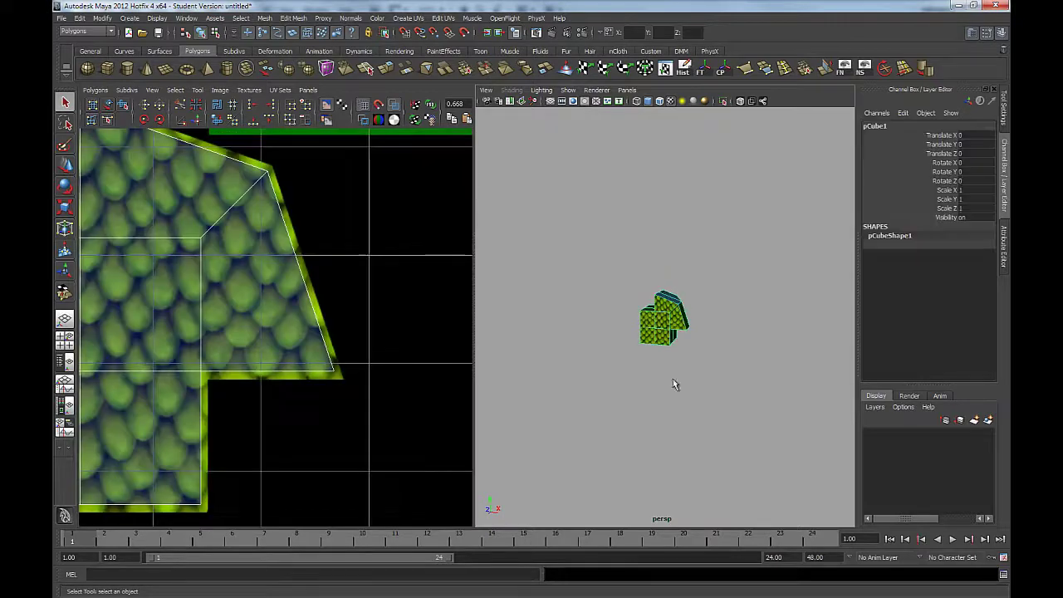
alt+drag(673, 384, 624, 335)
alt+right_drag(349, 429, 242, 314)
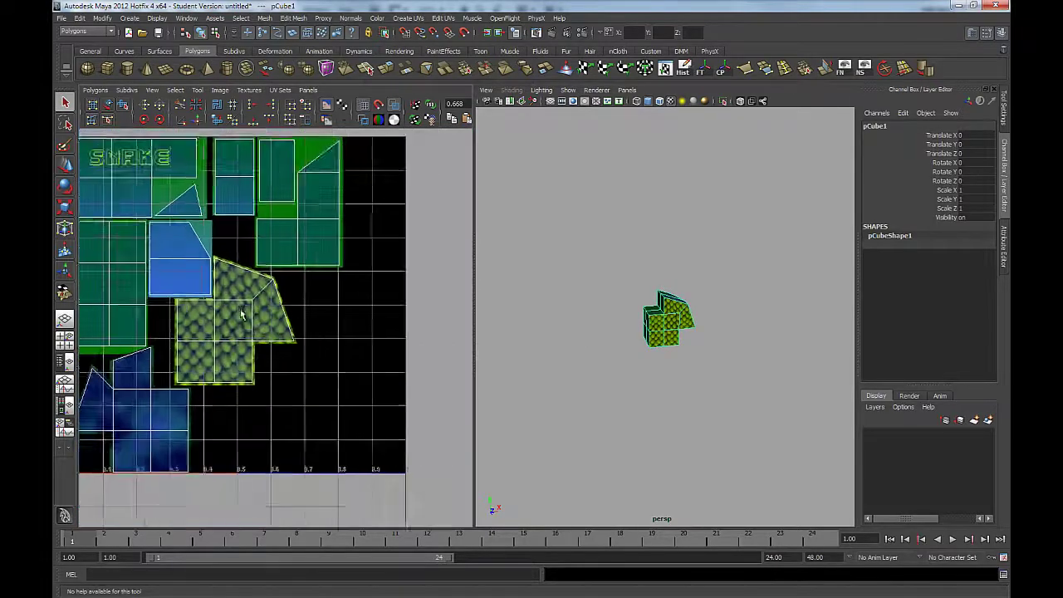
alt+middle_drag(314, 310, 350, 328)
alt+right_drag(350, 329, 315, 332)
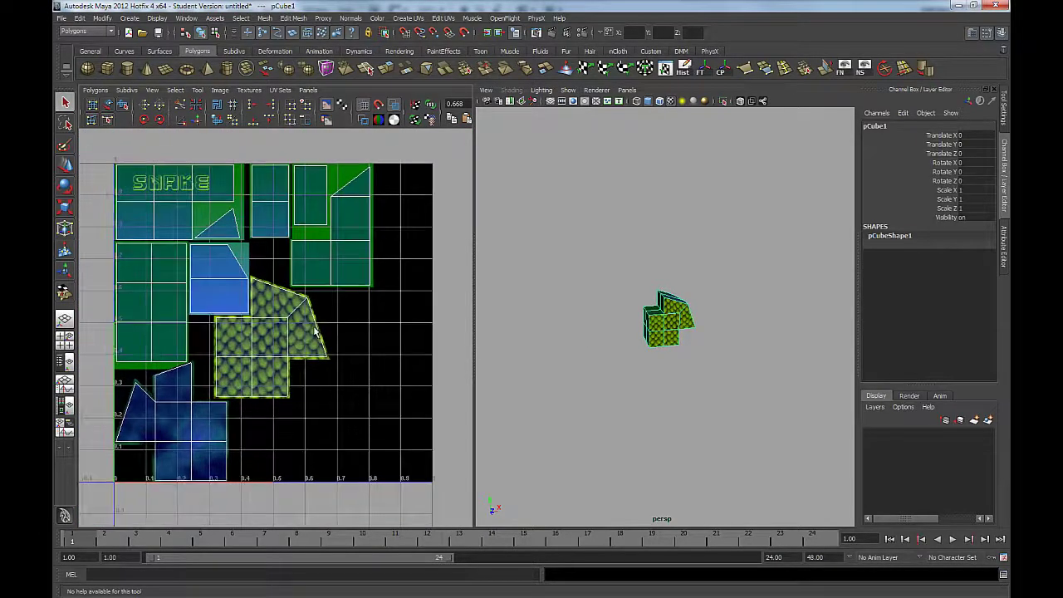